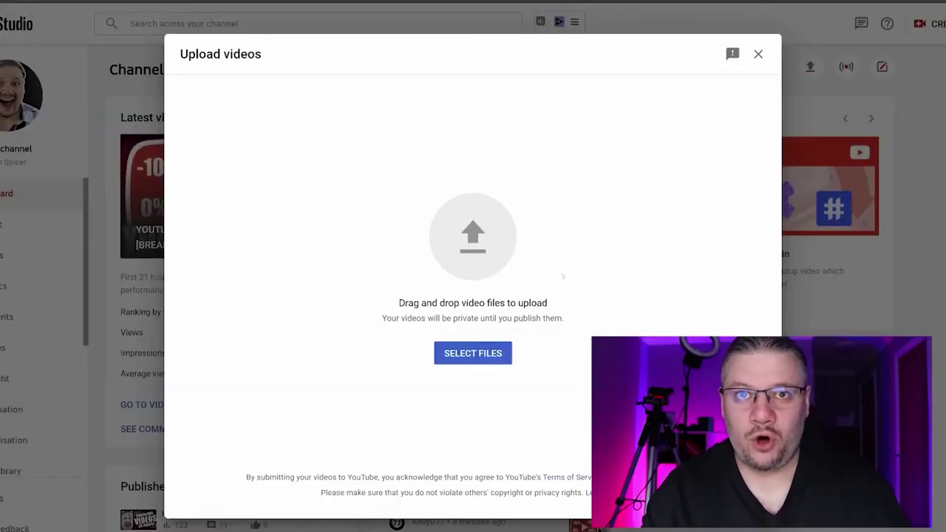
# Step: Upload the MP4 video file whose name starts with "How to Write Bold, Italics and Strikethrough"
pyautogui.click(473, 352)
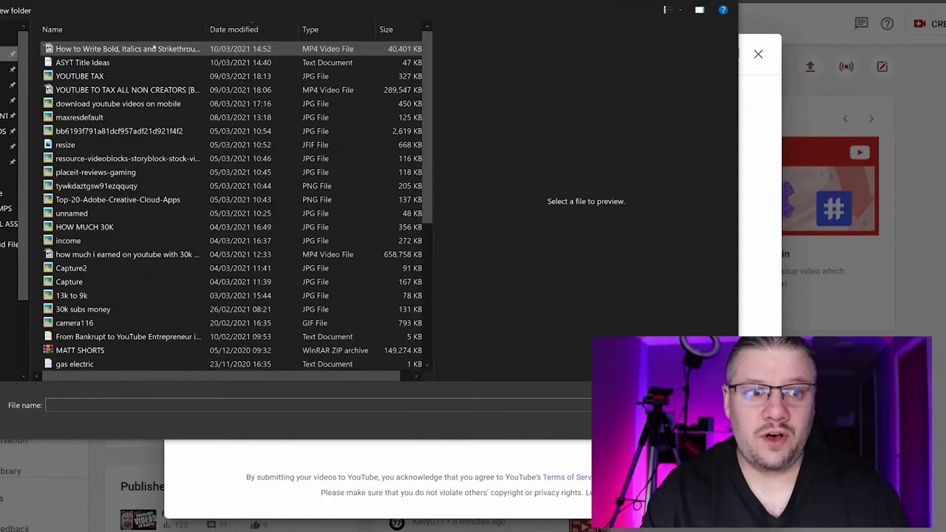
pyautogui.click(153, 48)
pyautogui.press('Return')
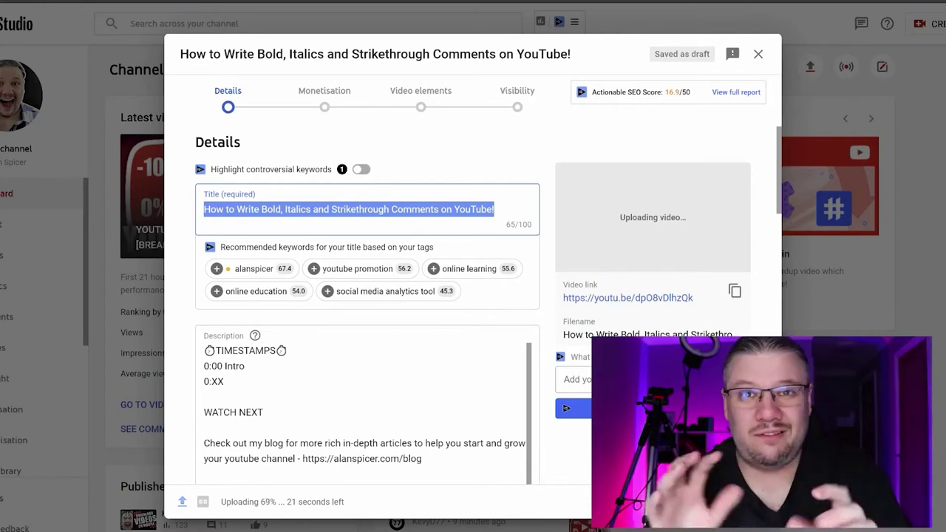
pyautogui.click(380, 210)
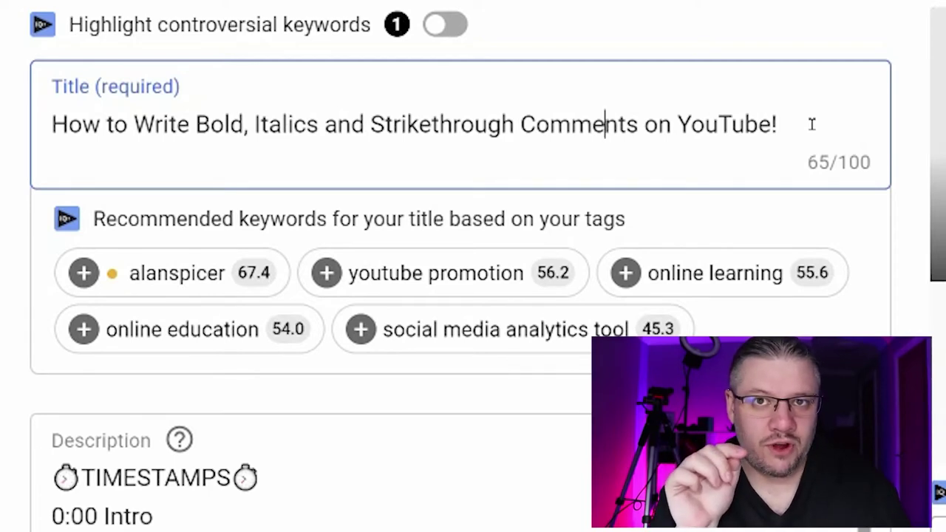
pyautogui.hotkey('ctrl', 'Left')
pyautogui.hotkey('ctrl', 'Left')
pyautogui.hotkey('ctrl', 'Left')
pyautogui.hotkey('ctrl', 'Left')
pyautogui.hotkey('ctrl', 'Left')
pyautogui.hotkey('ctrl', 'Left')
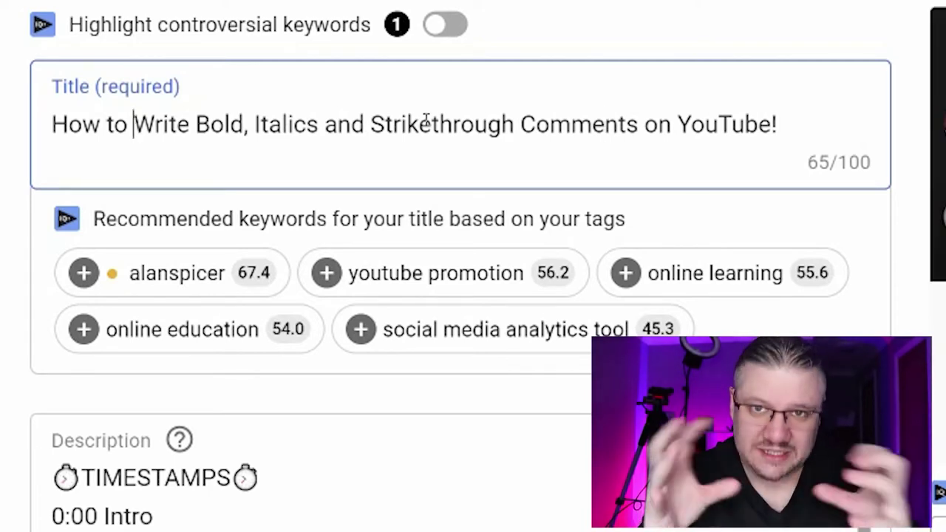
pyautogui.click(427, 120)
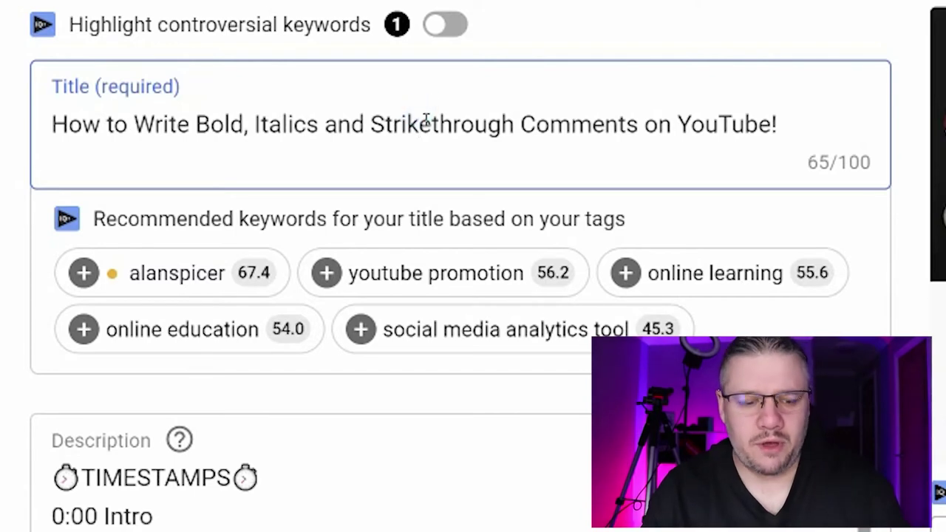
# Step: Copy the full video title and paste it into the description in place of the existing text
pyautogui.tripleClick(427, 121)
pyautogui.hotkey('ctrl', 'c')
pyautogui.click(64, 484)
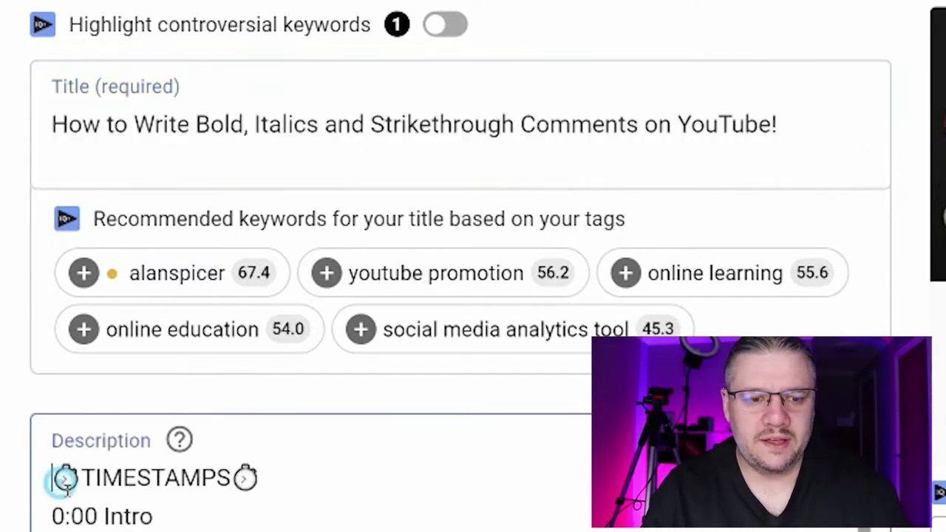
pyautogui.hotkey('ctrl', 'a')
pyautogui.press('BackSpace')
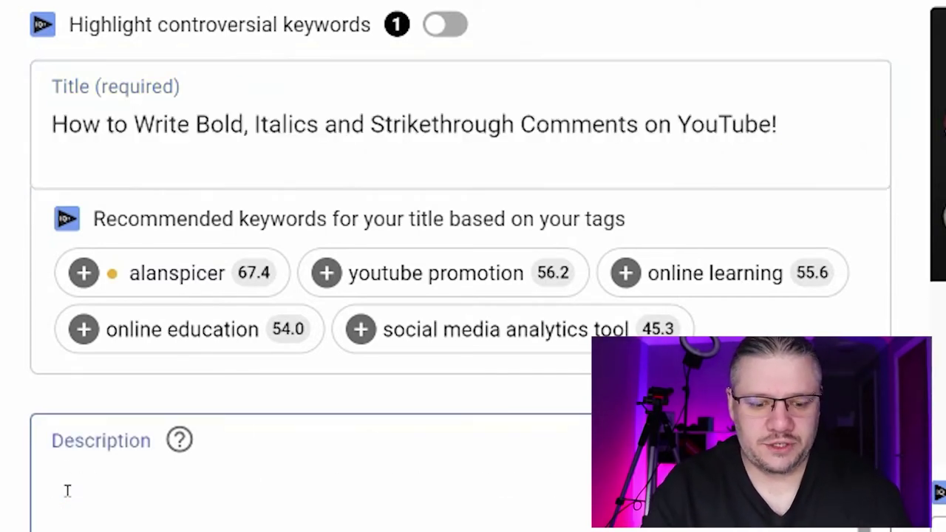
pyautogui.hotkey('ctrl', 'v')
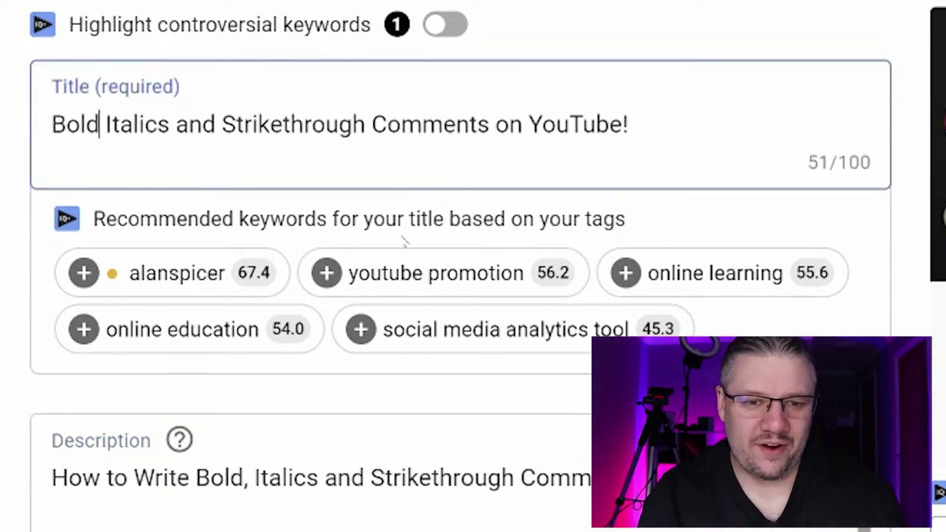
# Step: Shorten the title to "Bold Italics and Strikethrough Comments on YouTube"
pyautogui.click(675, 150)
pyautogui.press('BackSpace')
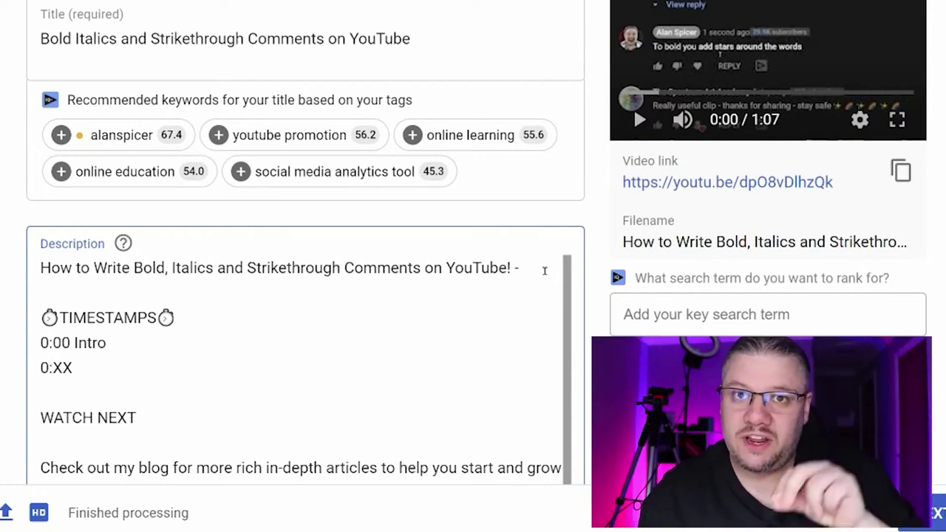
# Step: Extend the description's opening line with a keyword-rich summary about making YouTube comments bold, italic or strikethrough, beginning "Learn how to bold comments on youtube"
pyautogui.write('Learn how to bold comments on youtube, make comments italic on youtube and or strike through comments on YouTube. Today we look at how you can make your comments pop in you video comments with bold italic and strike through comments.')
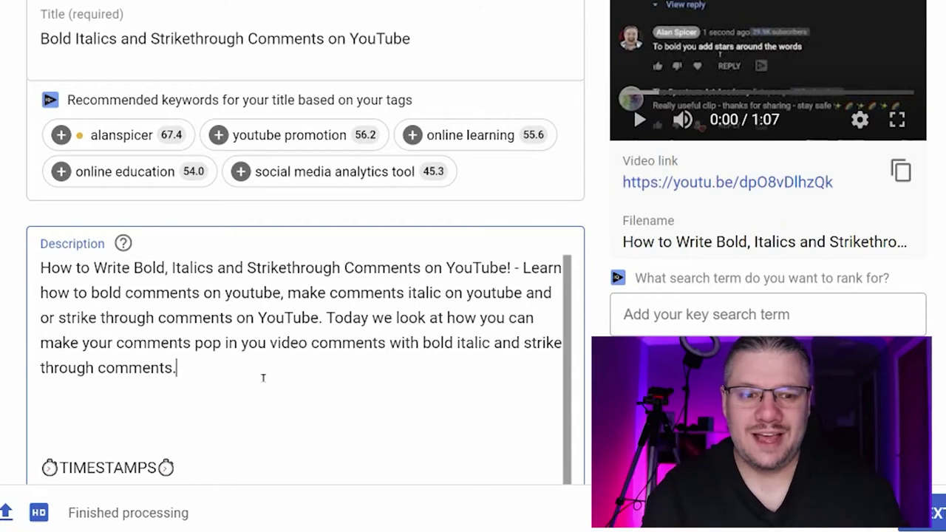
pyautogui.moveTo(46, 272); pyautogui.dragTo(530, 292)
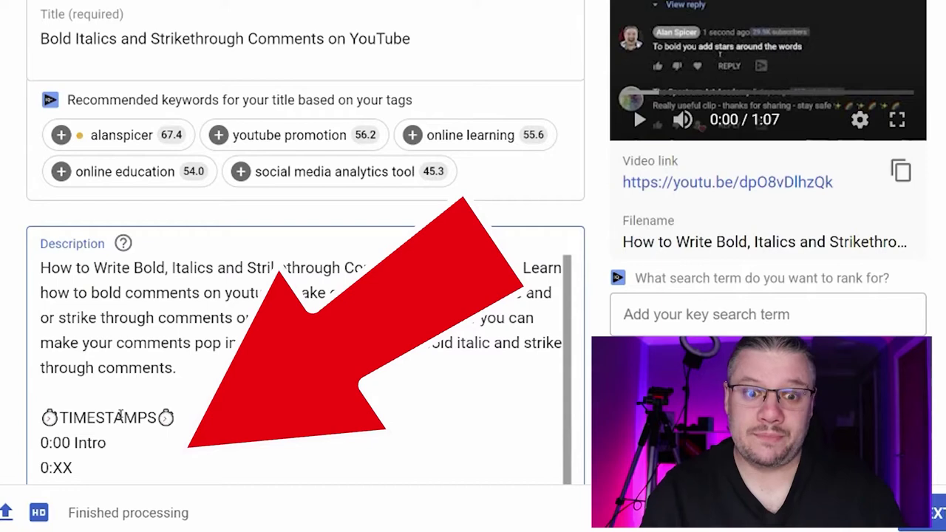
# Step: Label the 0:00 timestamp in the description "How to Bold Italic Strike Through YouTube Comments"
pyautogui.scroll(-1, 570, 350)
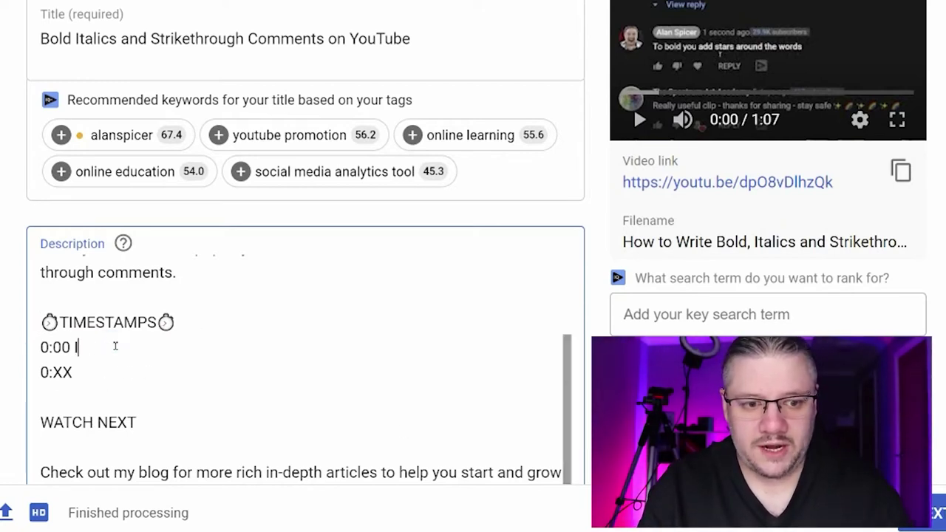
pyautogui.click(115, 346)
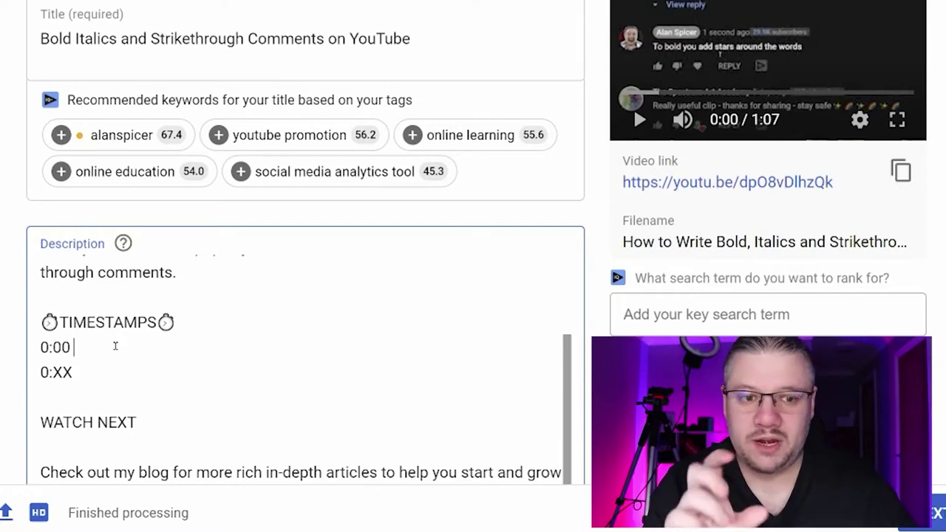
pyautogui.write('How to Bold Italic Strike Through YouTube Comments')
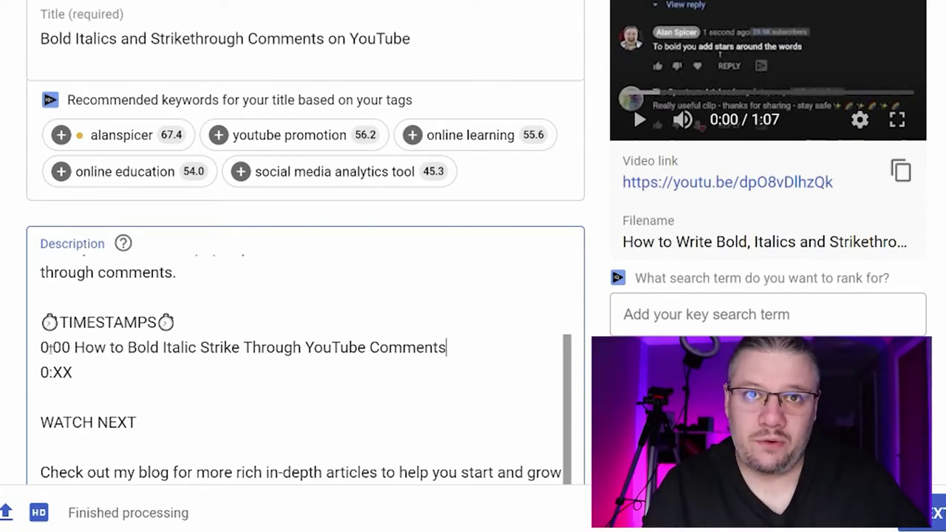
# Step: Locate the tutorial section in the video preview and replace the 0:XX placeholder with "0:12 How To Bold Italic Strikethrough comments on YouTube Tutorial"
pyautogui.click(82, 373)
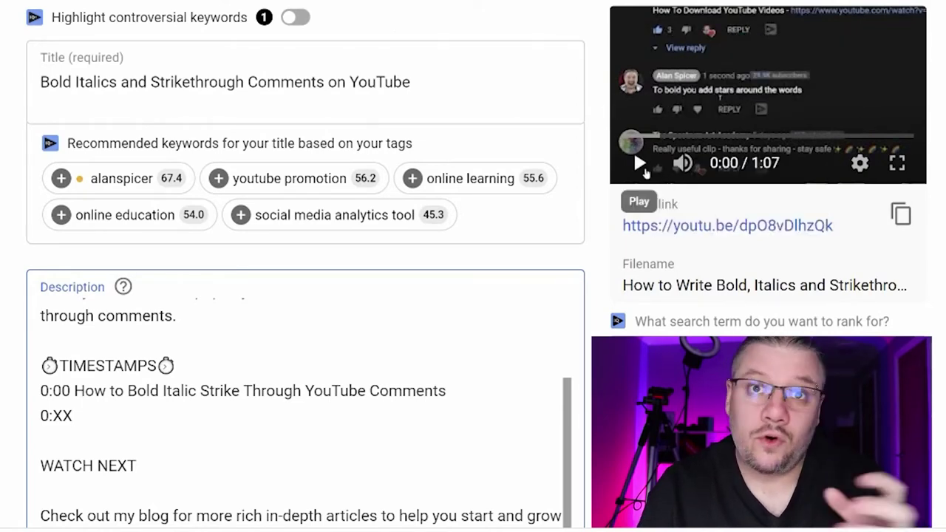
pyautogui.click(641, 165)
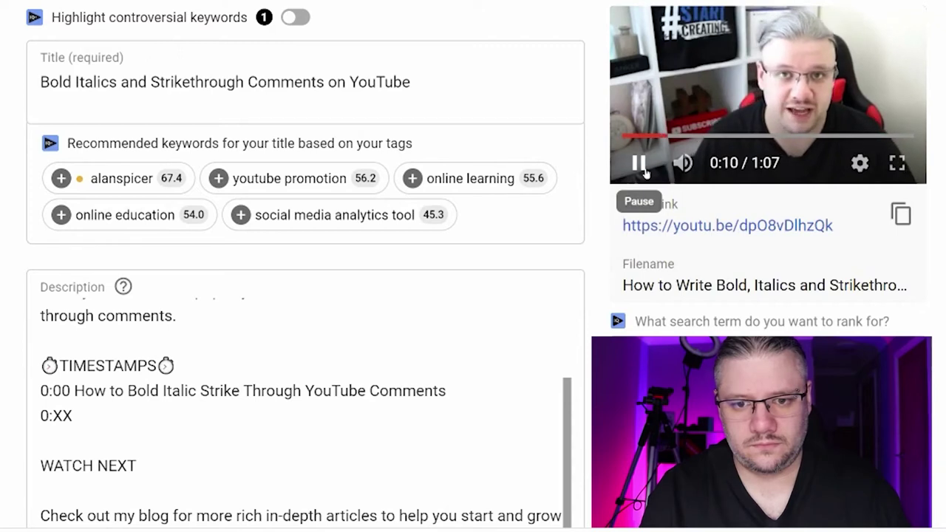
pyautogui.click(640, 164)
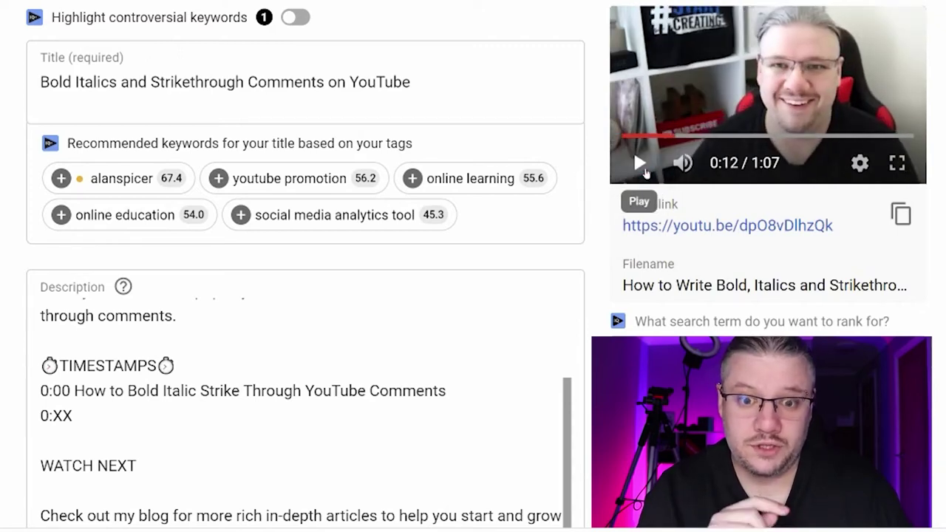
pyautogui.click(641, 165)
pyautogui.click(641, 165)
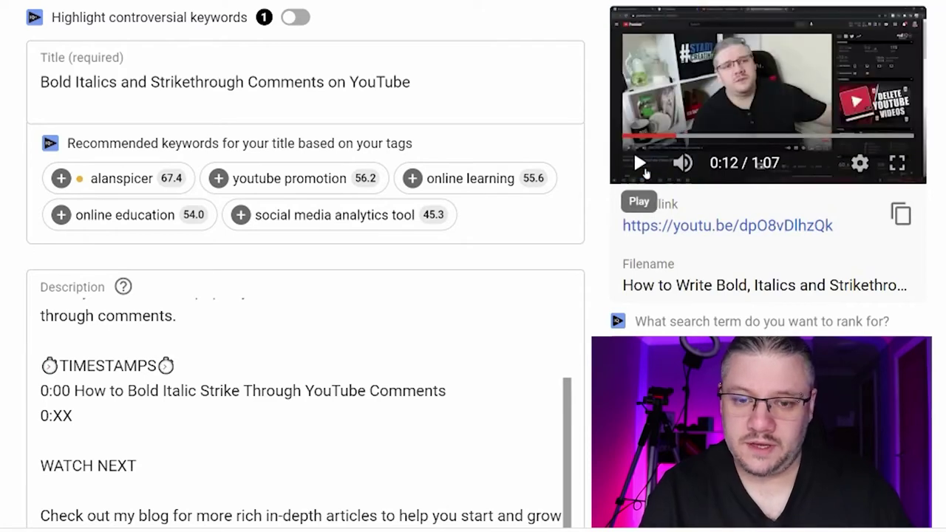
pyautogui.click(128, 412)
pyautogui.press('BackSpace')
pyautogui.press('BackSpace')
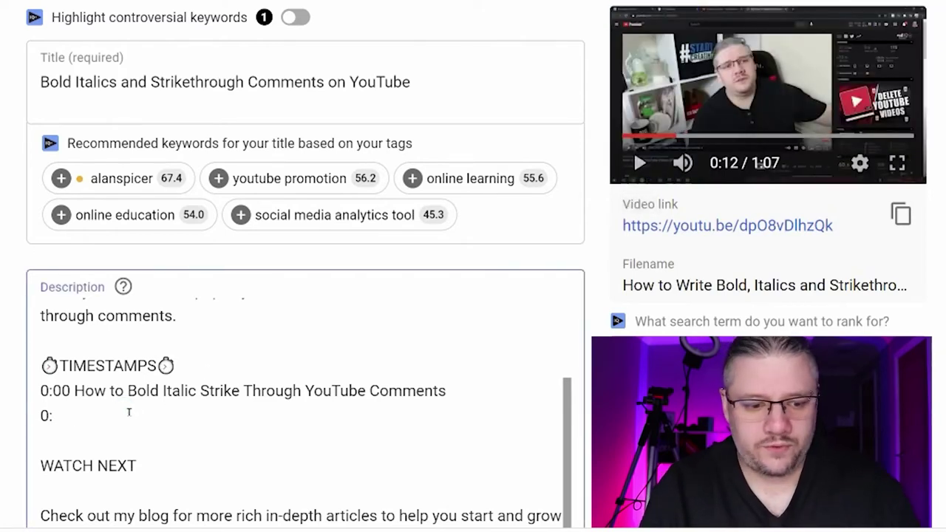
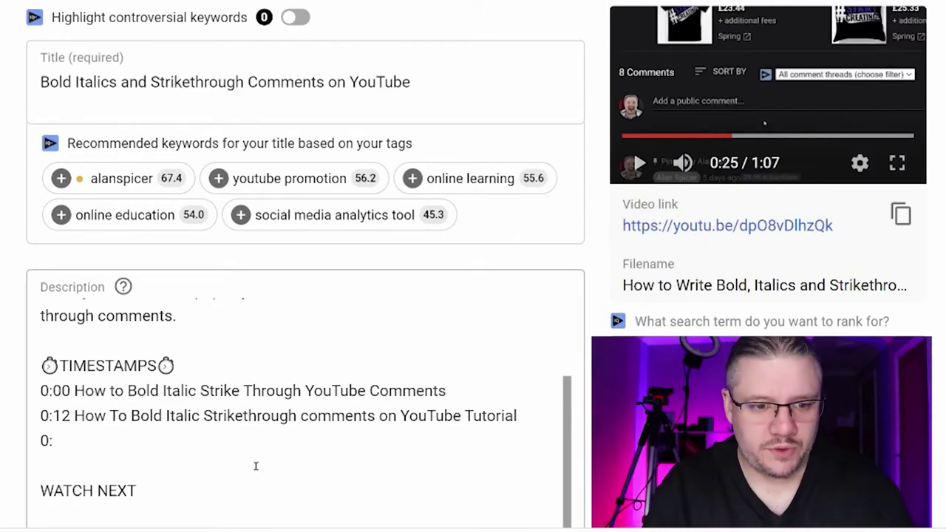
# Step: Add timestamps at 0:24, 0:38, 0:51 and 1:02 for bold text, italic text, strikethrough text and adding a YouTube watermark
pyautogui.click(85, 437)
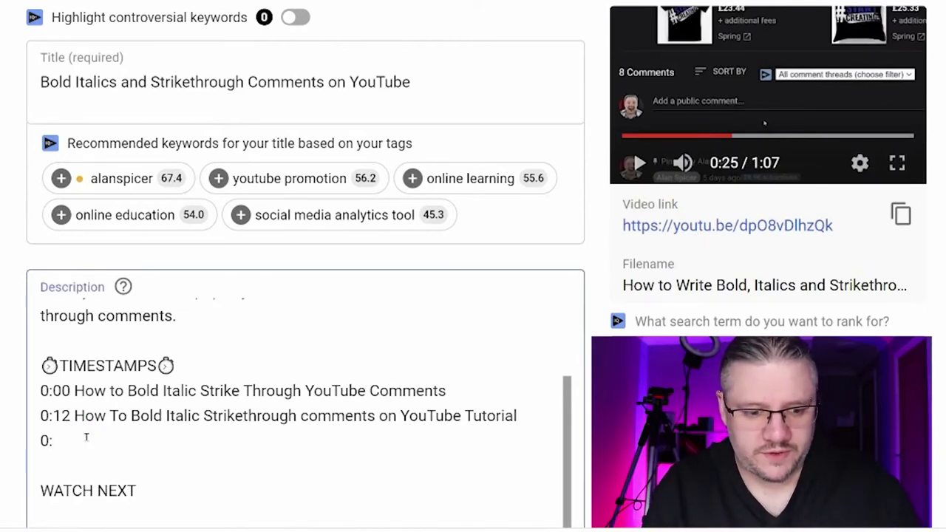
pyautogui.write('24')
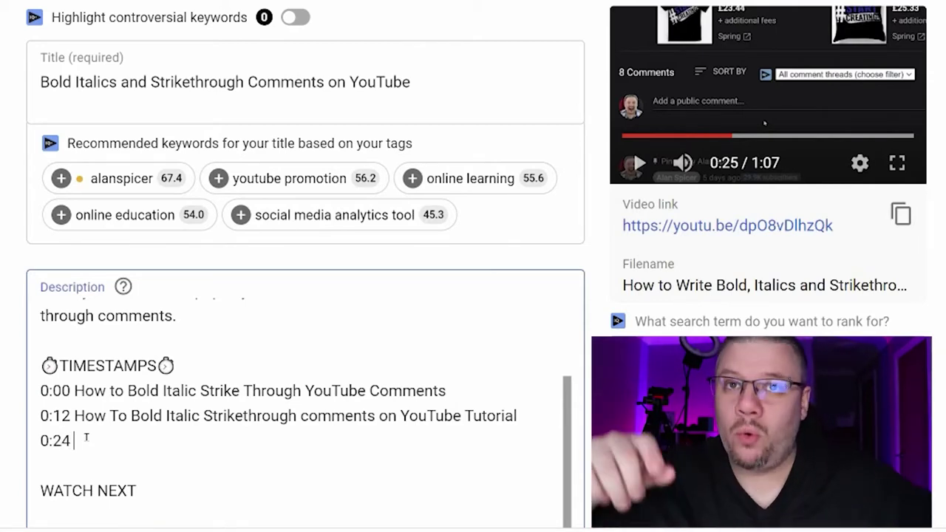
pyautogui.write('How to Bold text in YouTube Comments')
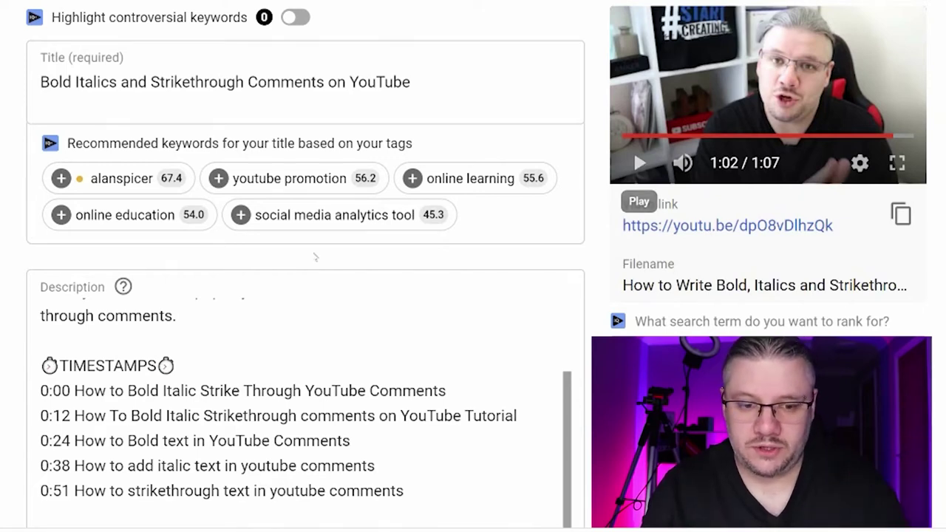
pyautogui.click(430, 493)
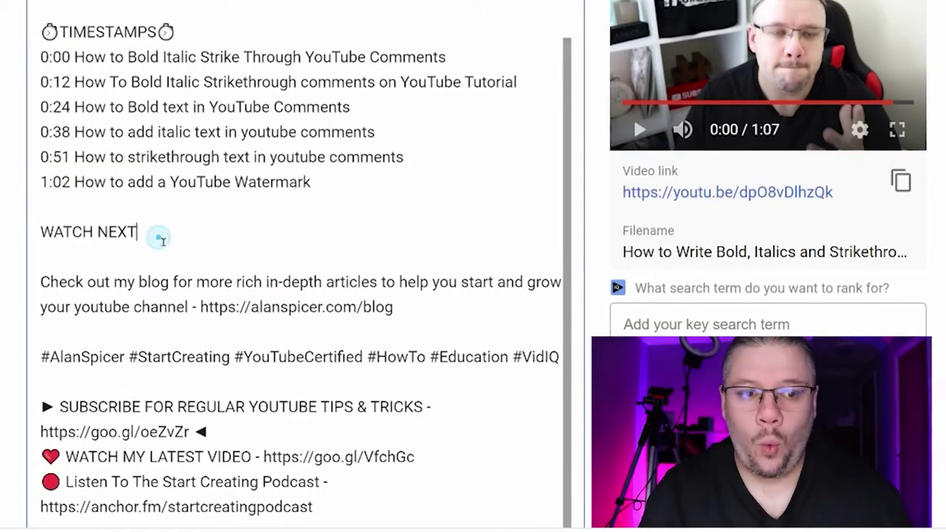
pyautogui.press('Return')
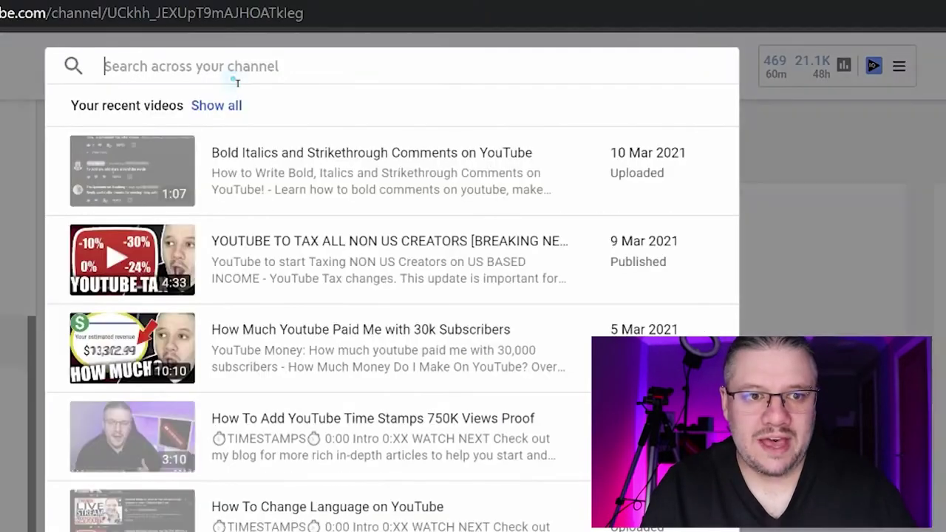
pyautogui.write('watermark')
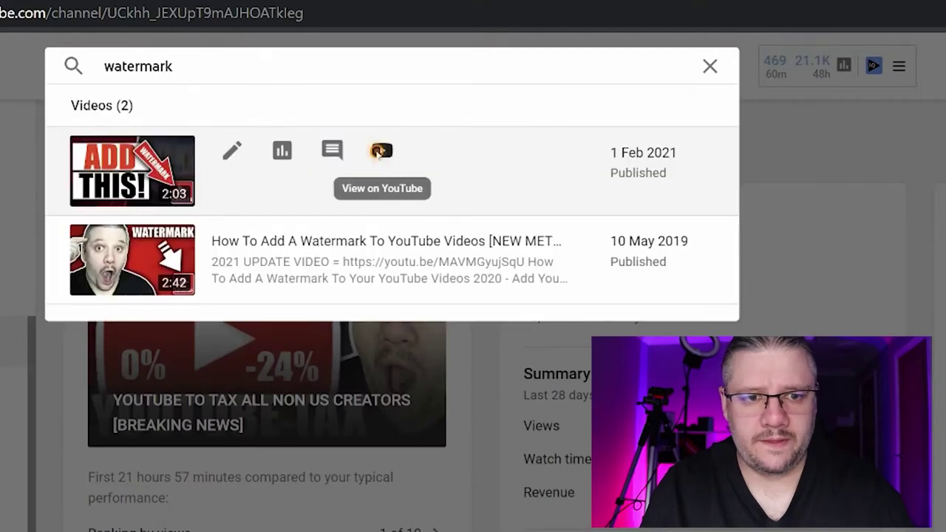
pyautogui.rightClick(381, 151)
pyautogui.click(422, 280)
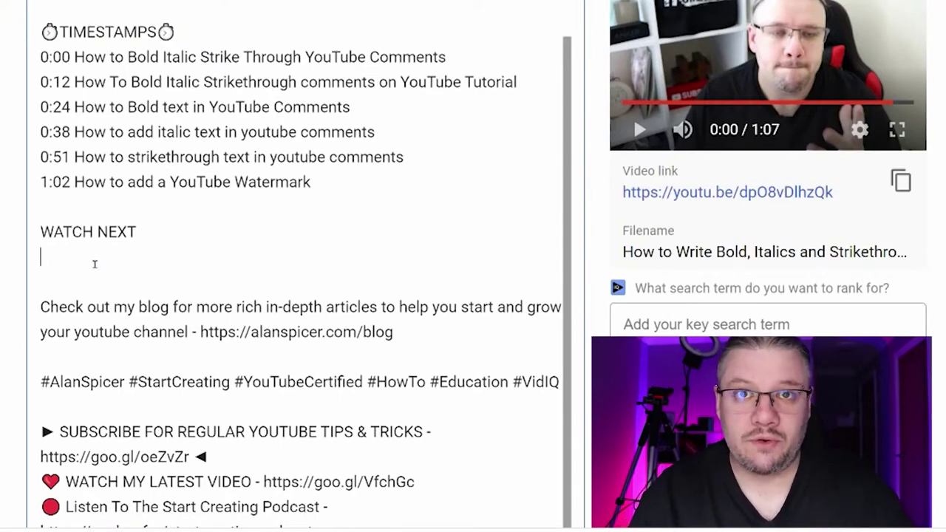
pyautogui.write('How to Add A YouTube Video Watermark - https://www.youtube.com/watch?v=MAVMGyujSqU')
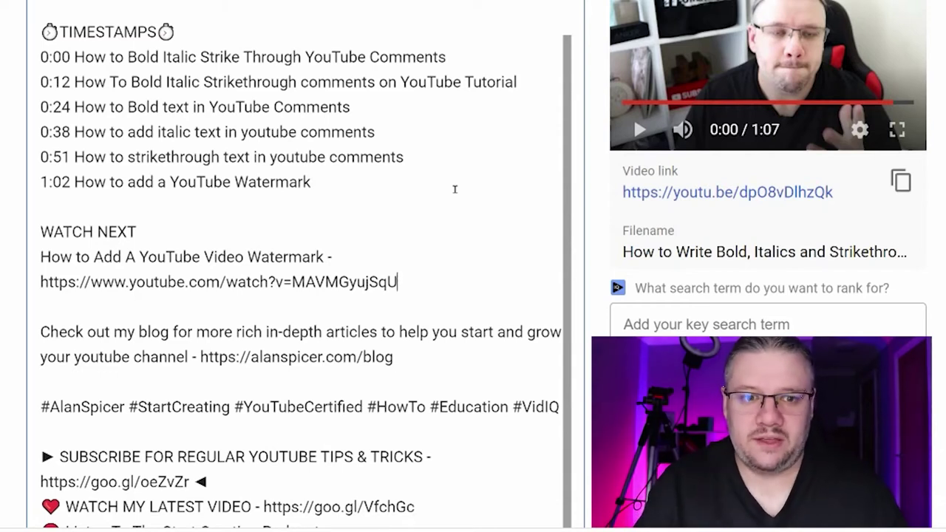
# Step: Add the hashtags #YouTubeComments and #Bold at the start of the hashtag line in the description
pyautogui.scroll(-3, 572, 170)
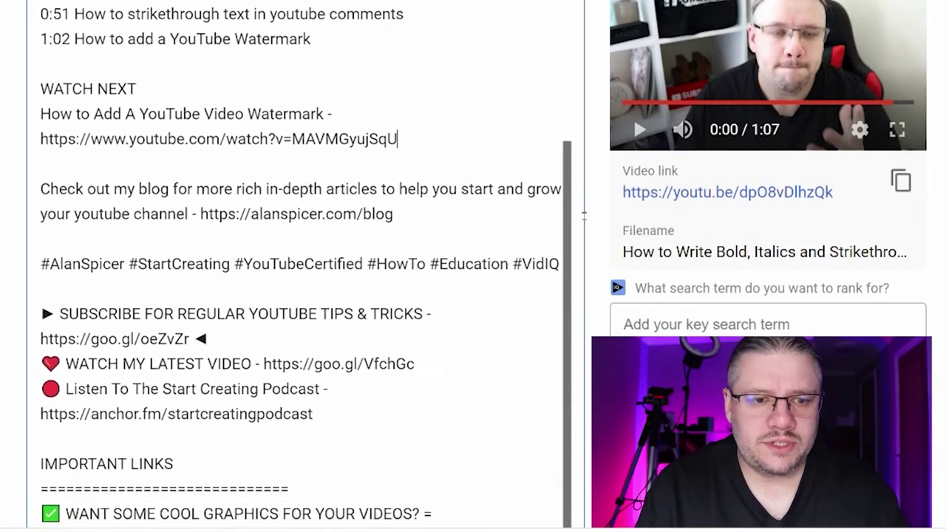
pyautogui.scroll(-3, 584, 215)
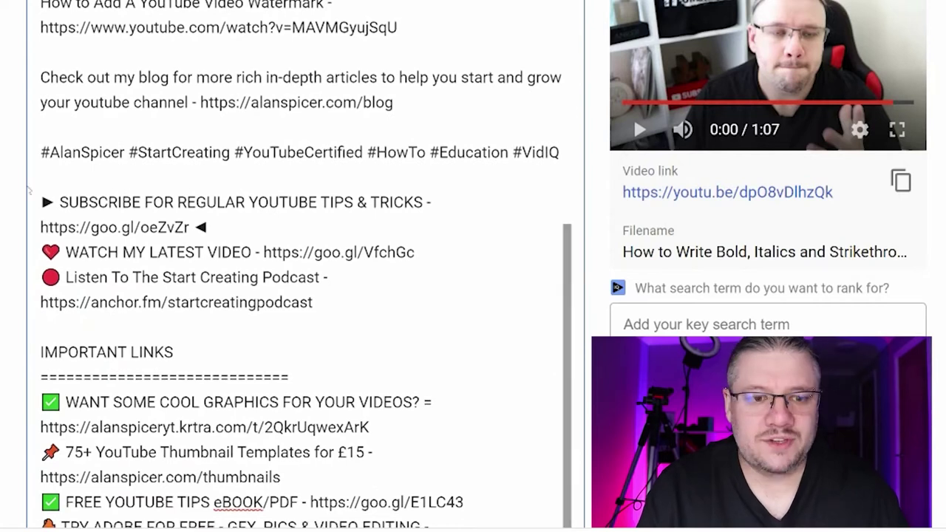
pyautogui.tripleClick(130, 153)
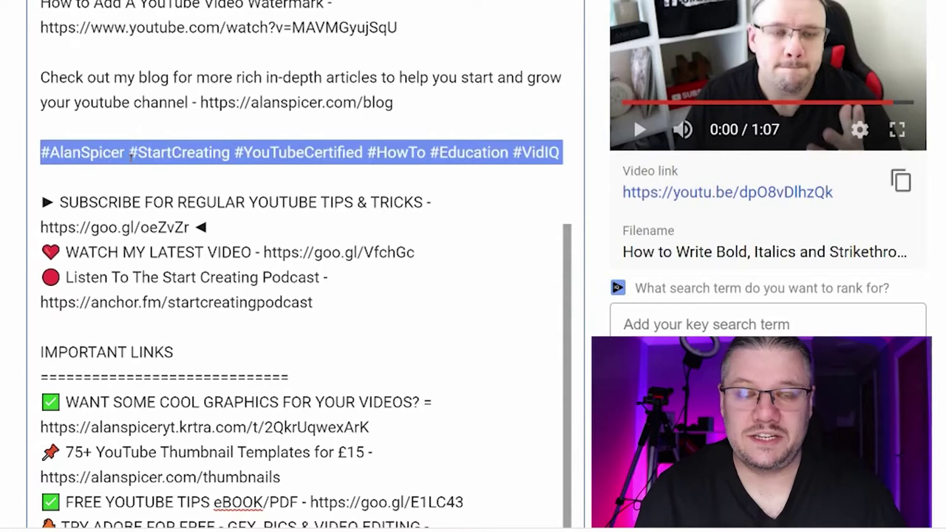
pyautogui.click(130, 153)
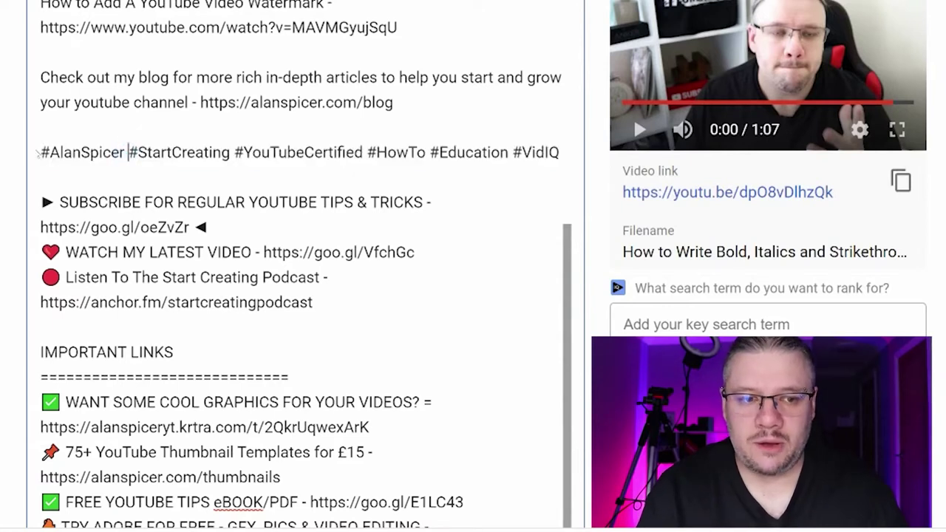
pyautogui.click(40, 152)
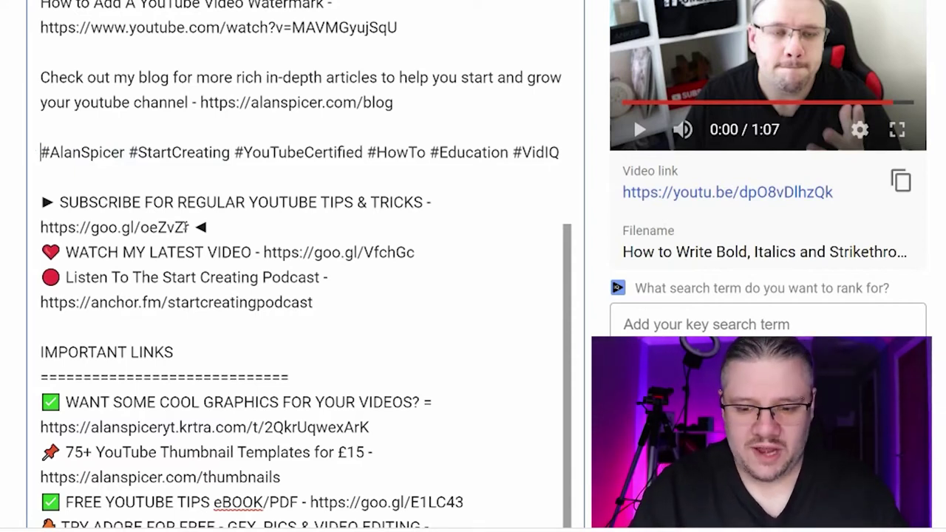
pyautogui.write('#YouTube')
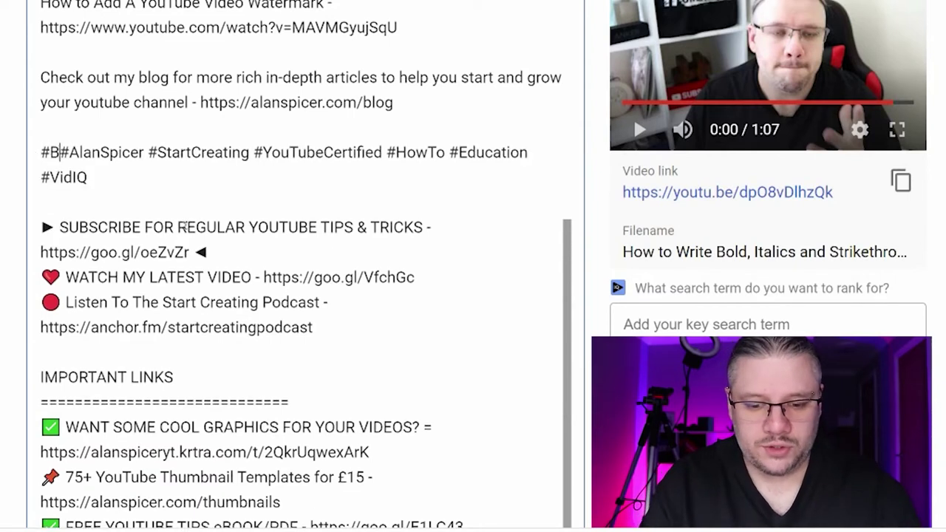
pyautogui.write('Comments #')
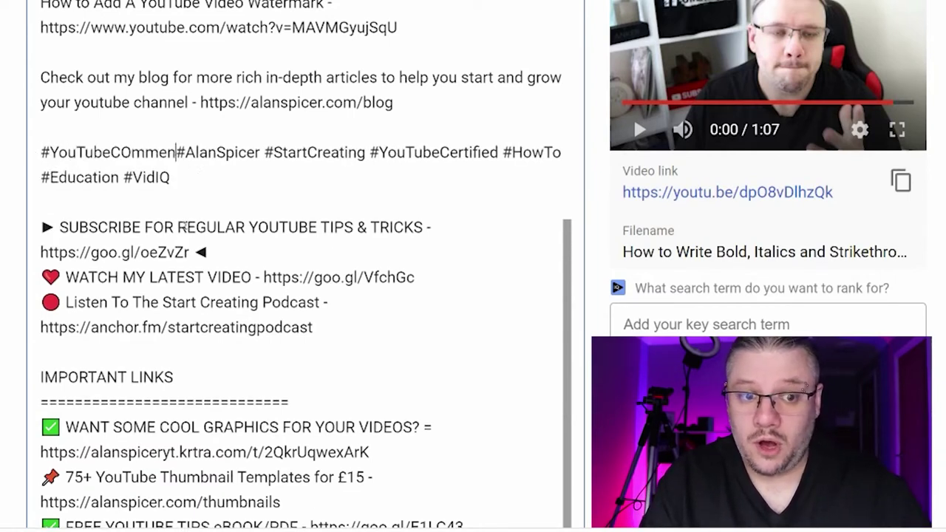
pyautogui.write('Bold')
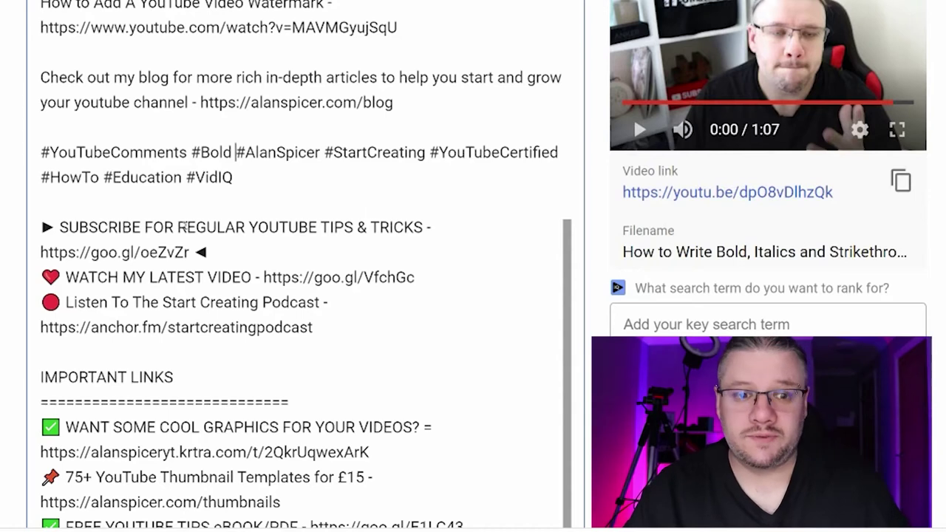
# Step: Review the subscribe, latest video and podcast links, the IMPORTANT LINKS section and the affiliate disclosure note in the rest of the description
pyautogui.scroll(-3, 183, 227)
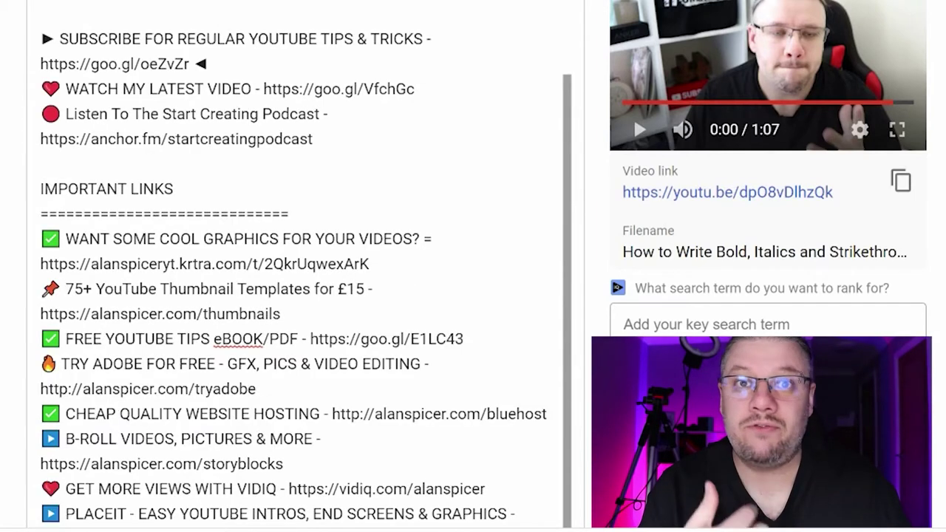
pyautogui.tripleClick(202, 65)
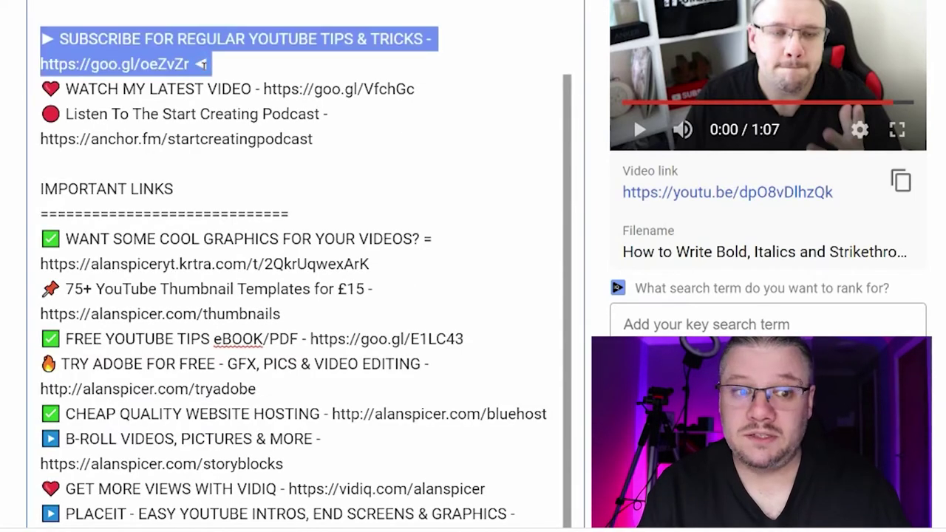
pyautogui.click(199, 72)
pyautogui.tripleClick(187, 89)
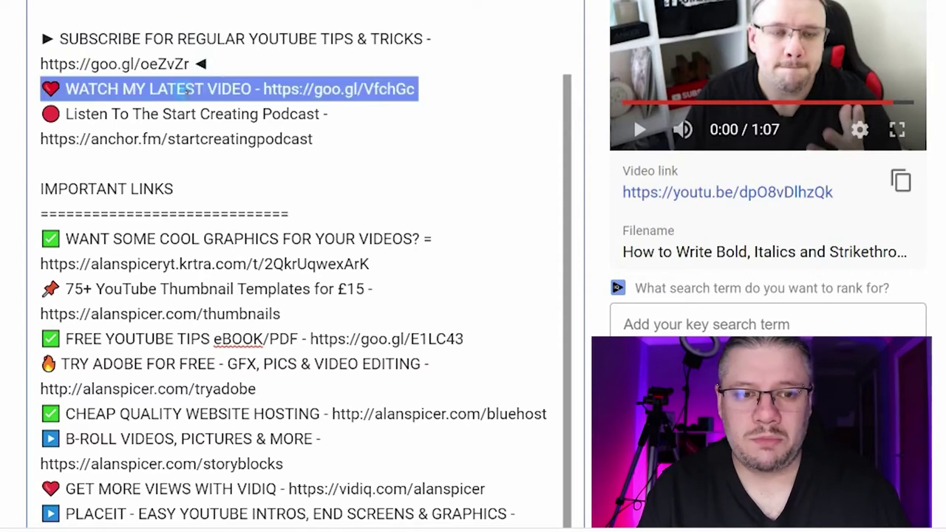
pyautogui.tripleClick(154, 122)
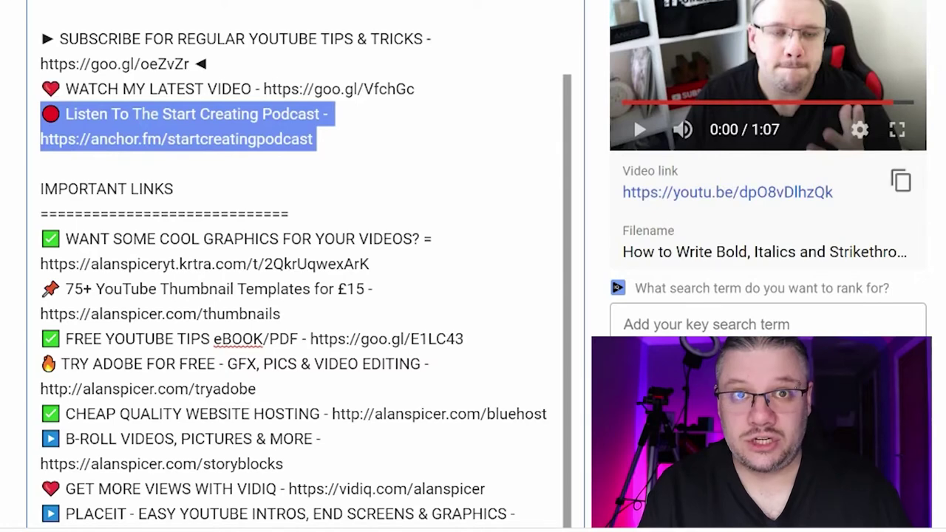
pyautogui.scroll(-5, 296, 266)
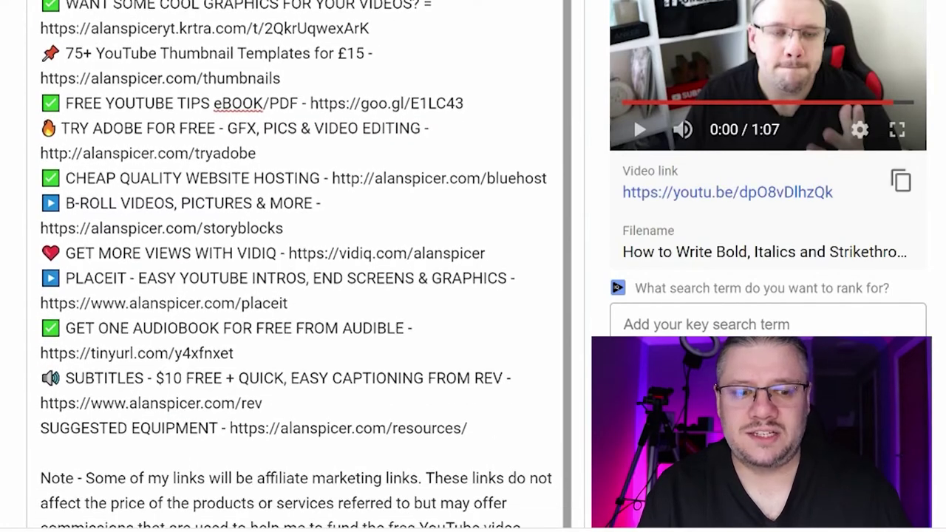
pyautogui.scroll(2, 296, 266)
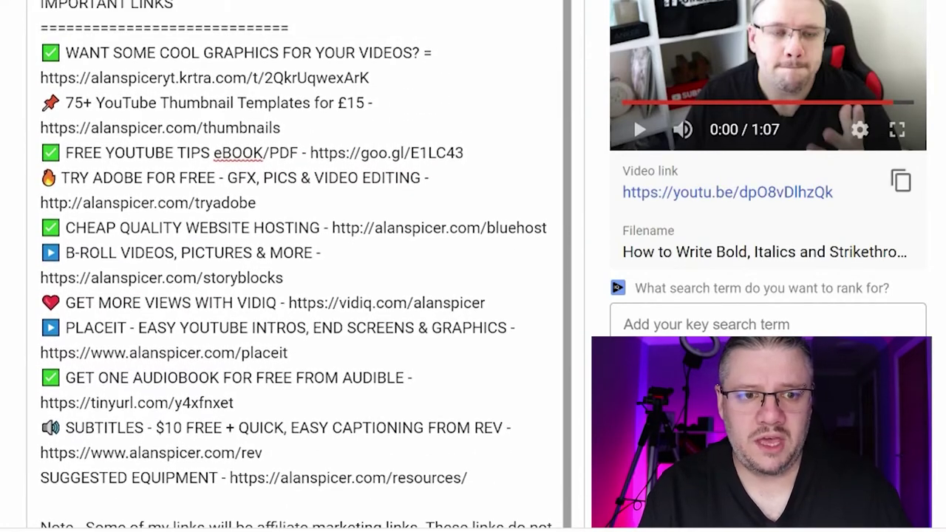
pyautogui.tripleClick(309, 63)
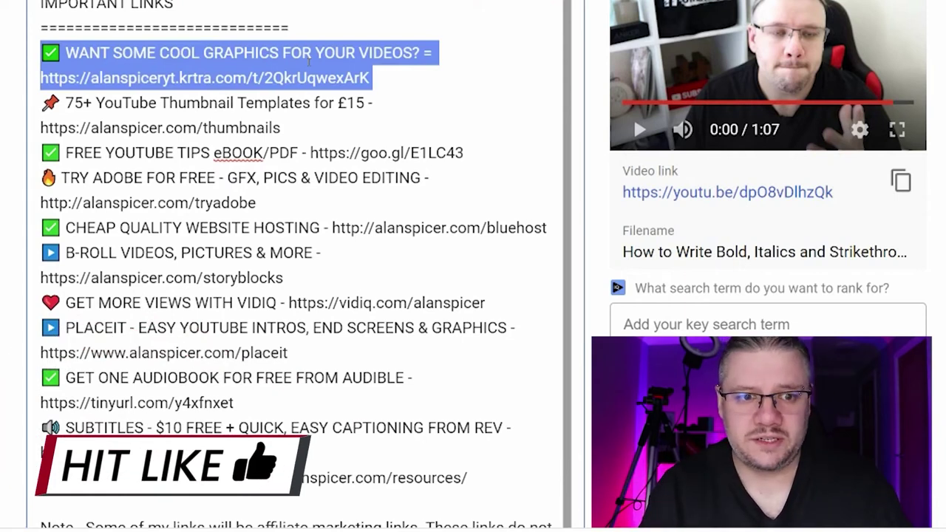
pyautogui.tripleClick(190, 303)
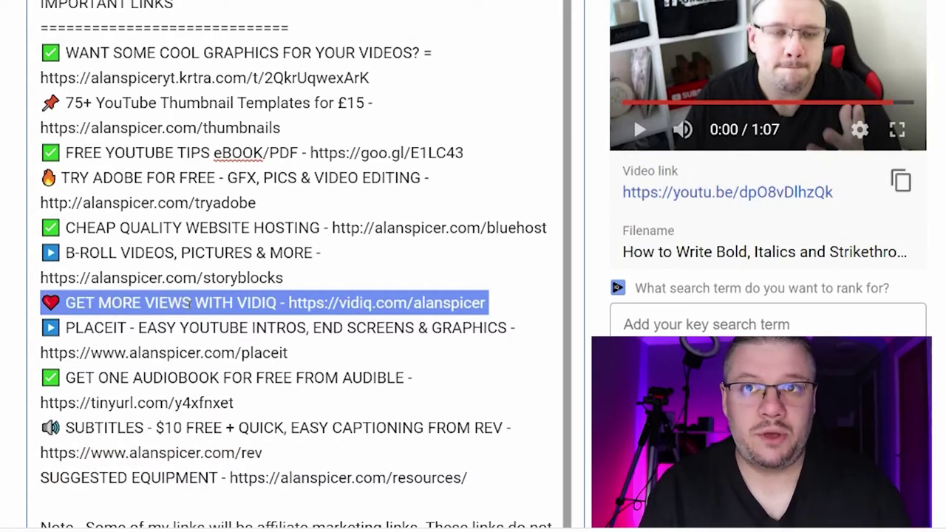
pyautogui.tripleClick(158, 391)
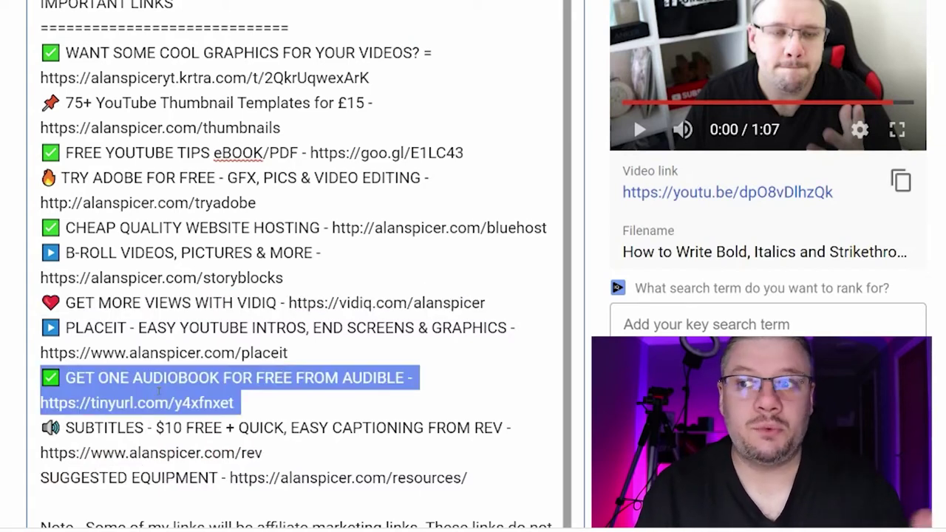
pyautogui.scroll(-4, 159, 391)
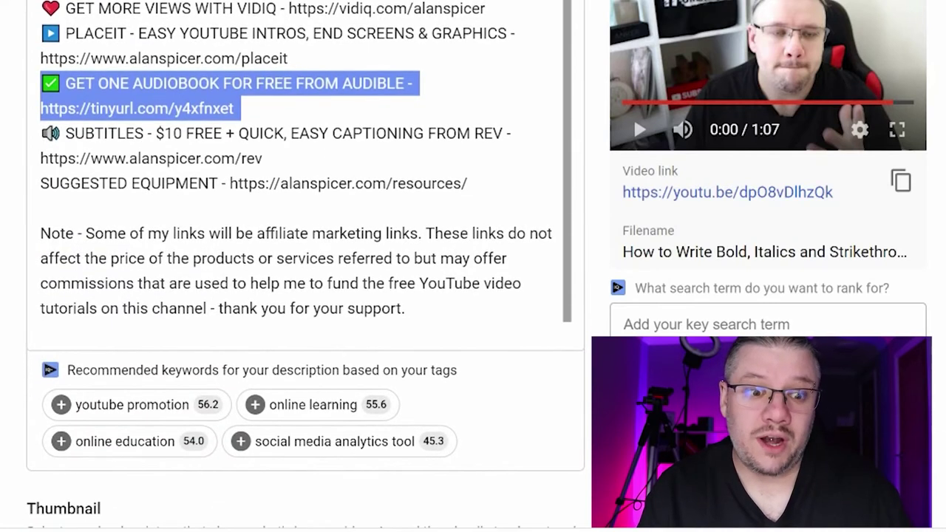
pyautogui.tripleClick(264, 285)
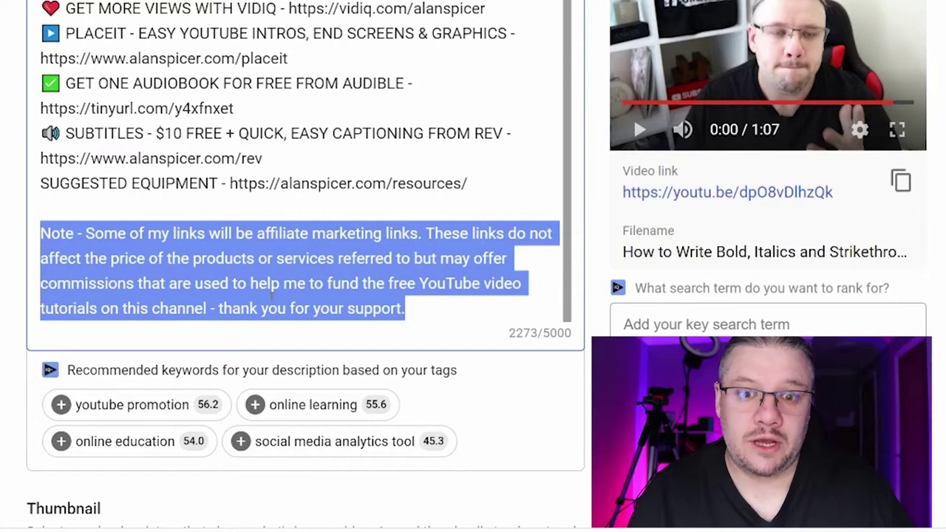
# Step: Preview the video in search results for "bold comments on youtube" and compare its title and thumbnail with the competing videos
pyautogui.scroll(-6, 271, 295)
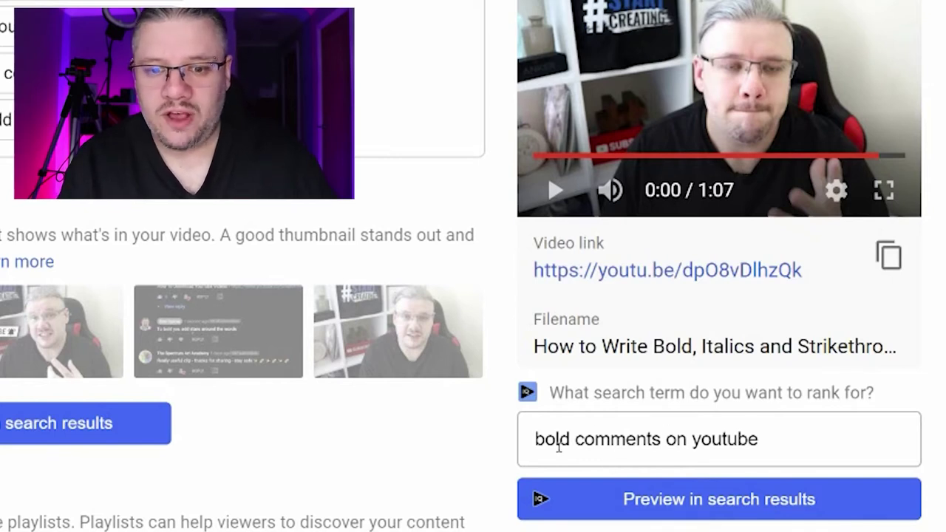
pyautogui.click(718, 503)
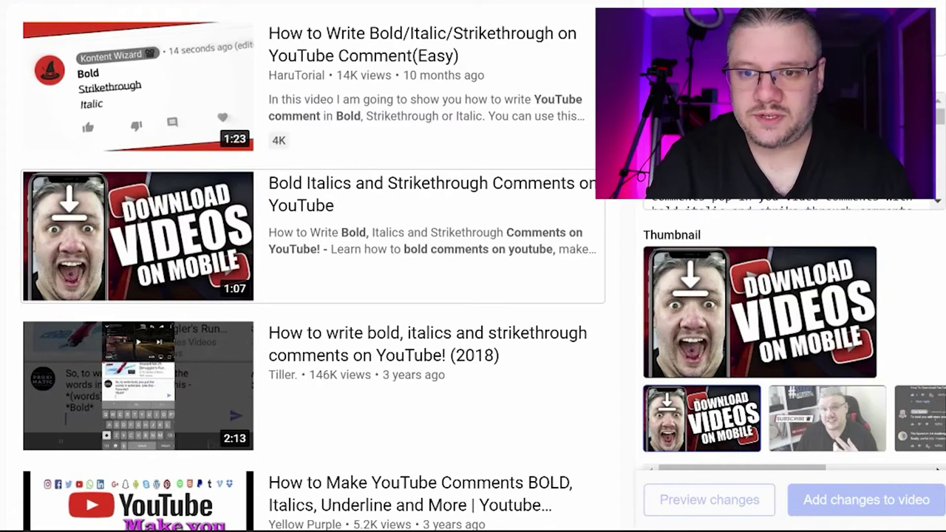
pyautogui.scroll(-3, 327, 271)
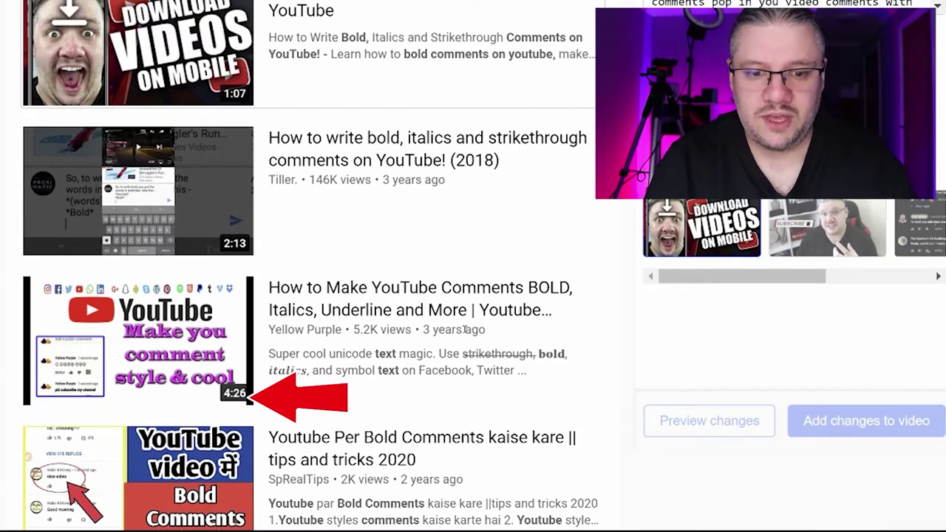
pyautogui.scroll(-3, 465, 331)
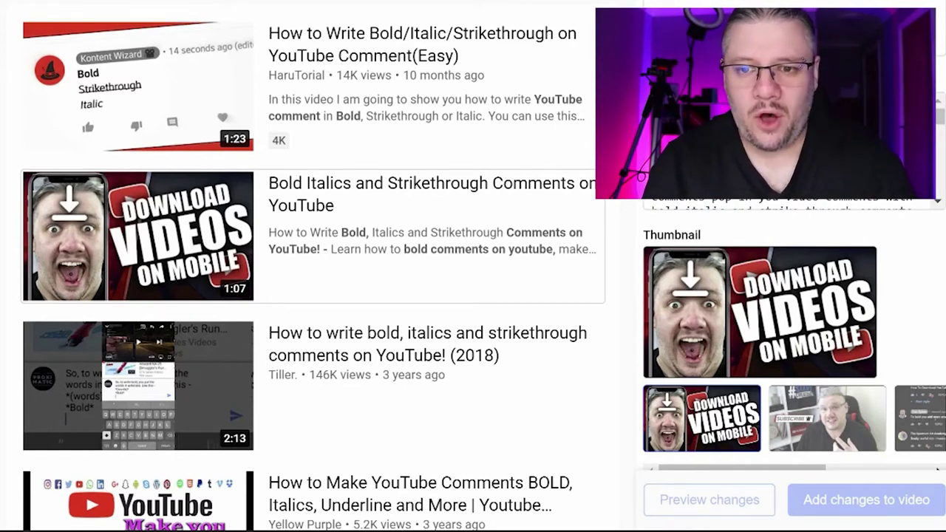
pyautogui.scroll(-5, 311, 296)
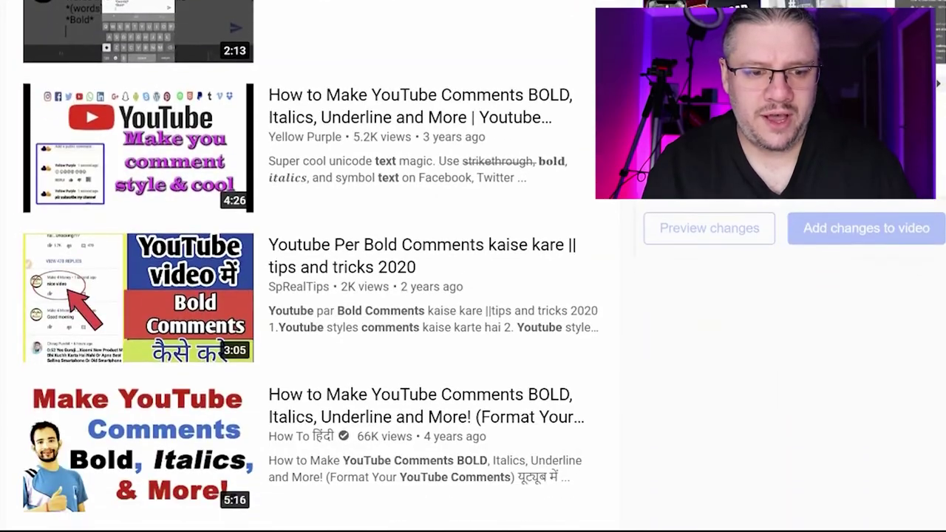
pyautogui.scroll(5, 310, 296)
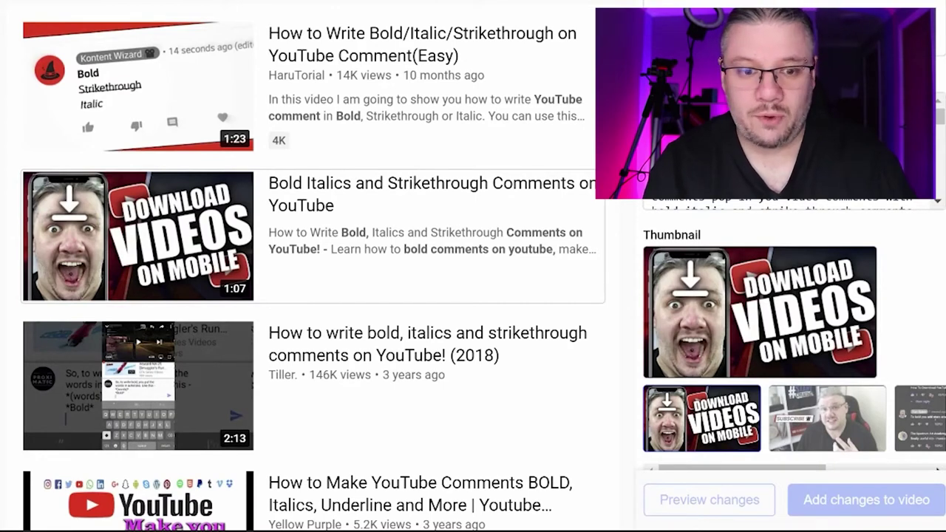
pyautogui.scroll(-5, 310, 296)
pyautogui.scroll(2, 311, 295)
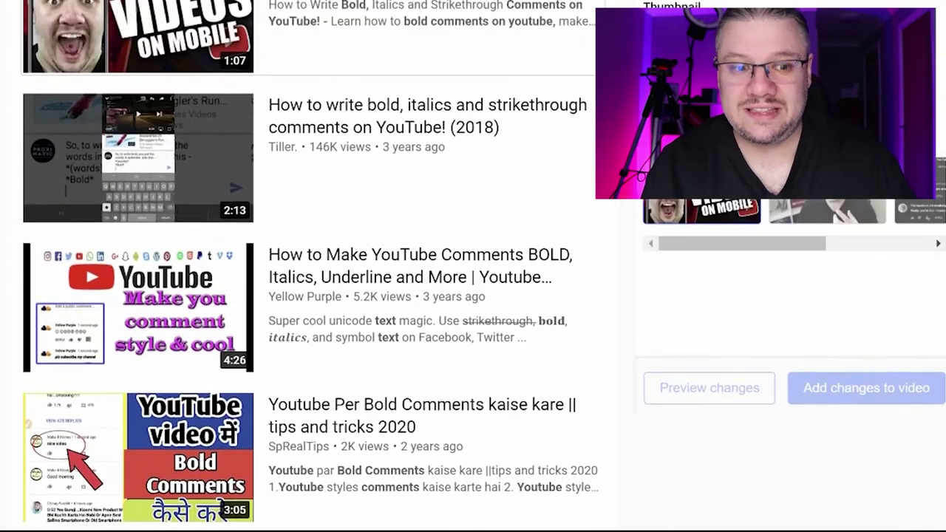
# Step: Check how the search results preview looks on a tablet and on a phone
pyautogui.scroll(3, 311, 296)
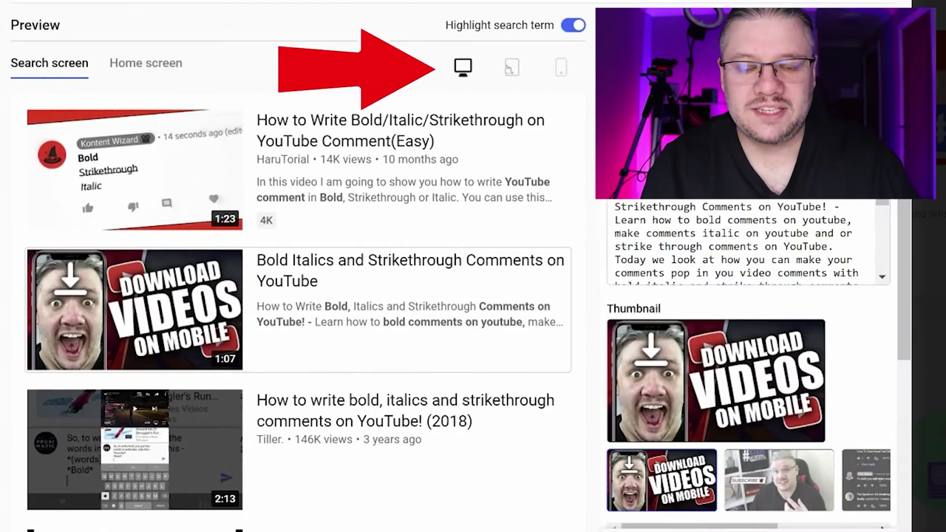
pyautogui.click(511, 71)
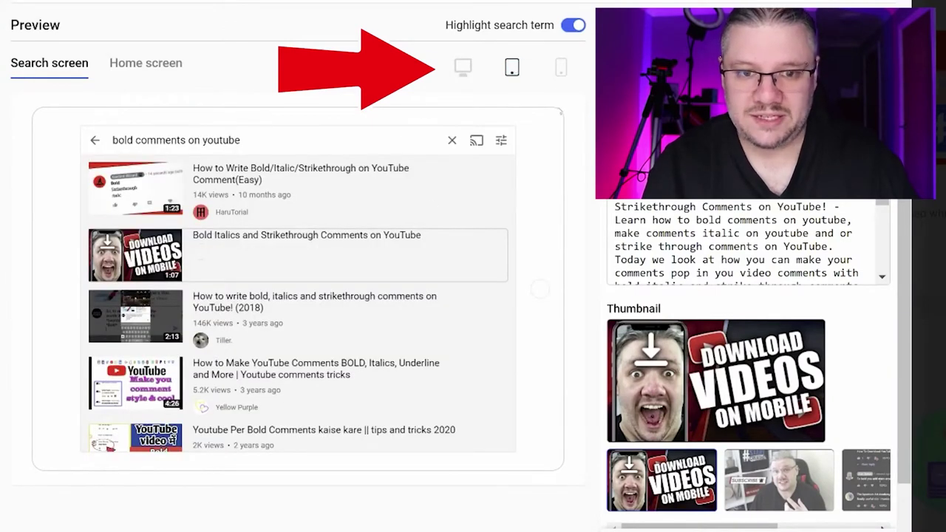
pyautogui.click(561, 67)
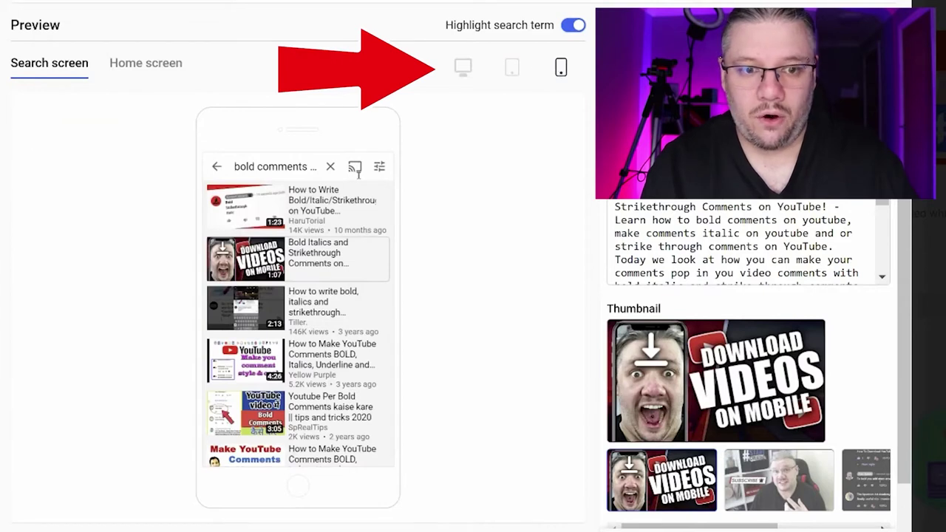
# Step: Replace the preview's search term with "how to bold comments on youtube" and run the search
pyautogui.click(159, 65)
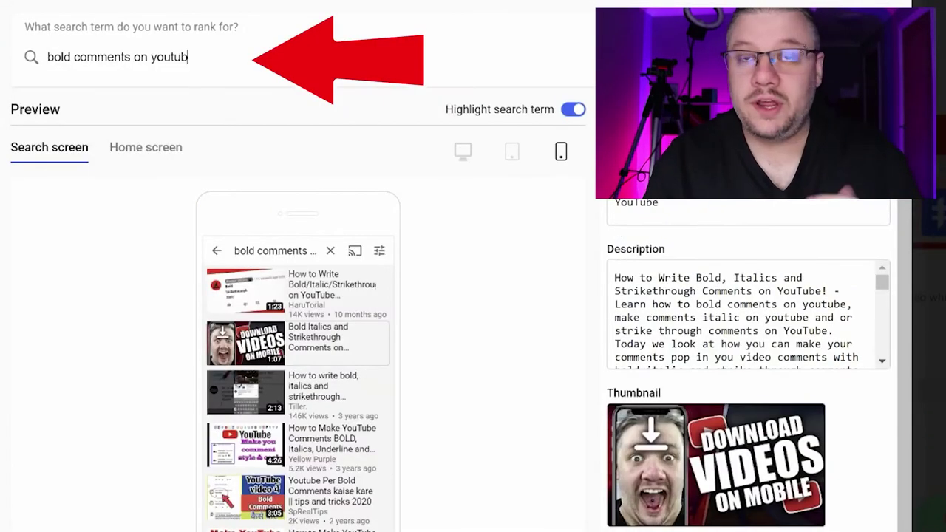
pyautogui.press('BackSpace')
pyautogui.press('BackSpace')
pyautogui.press('BackSpace')
pyautogui.press('BackSpace')
pyautogui.press('BackSpace')
pyautogui.press('BackSpace')
pyautogui.press('BackSpace')
pyautogui.press('BackSpace')
pyautogui.press('BackSpace')
pyautogui.press('BackSpace')
pyautogui.press('BackSpace')
pyautogui.press('BackSpace')
pyautogui.press('BackSpace')
pyautogui.press('BackSpace')
pyautogui.press('BackSpace')
pyautogui.press('BackSpace')
pyautogui.press('BackSpace')
pyautogui.press('BackSpace')
pyautogui.press('BackSpace')
pyautogui.press('BackSpace')
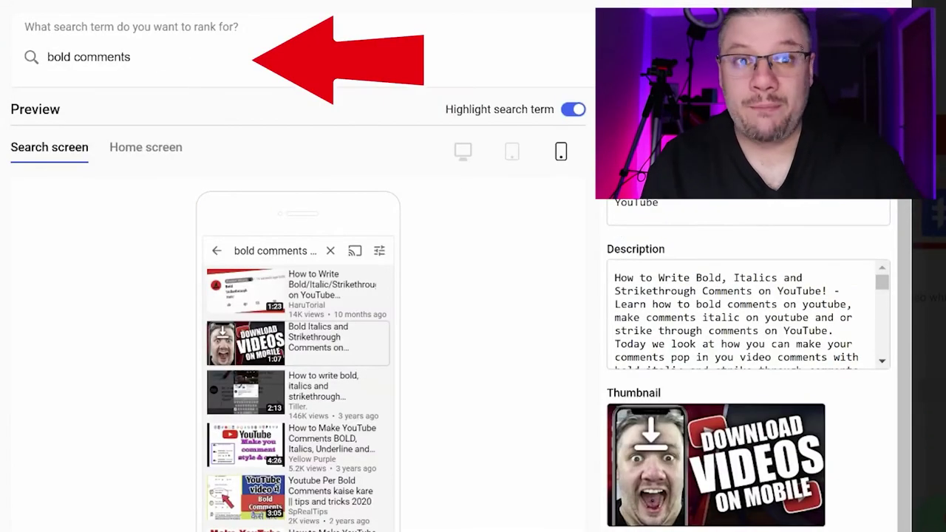
pyautogui.write('how to')
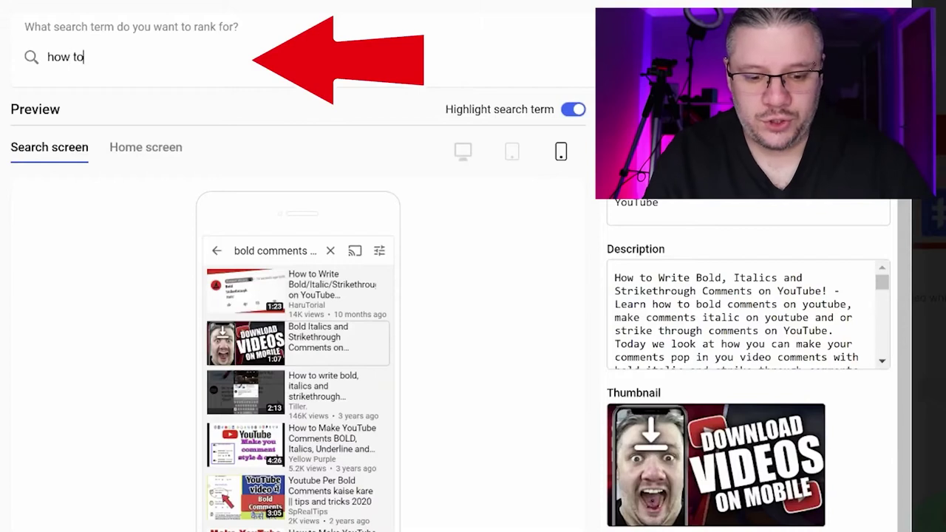
pyautogui.write(' bold comments on youtube')
pyautogui.press('Return')
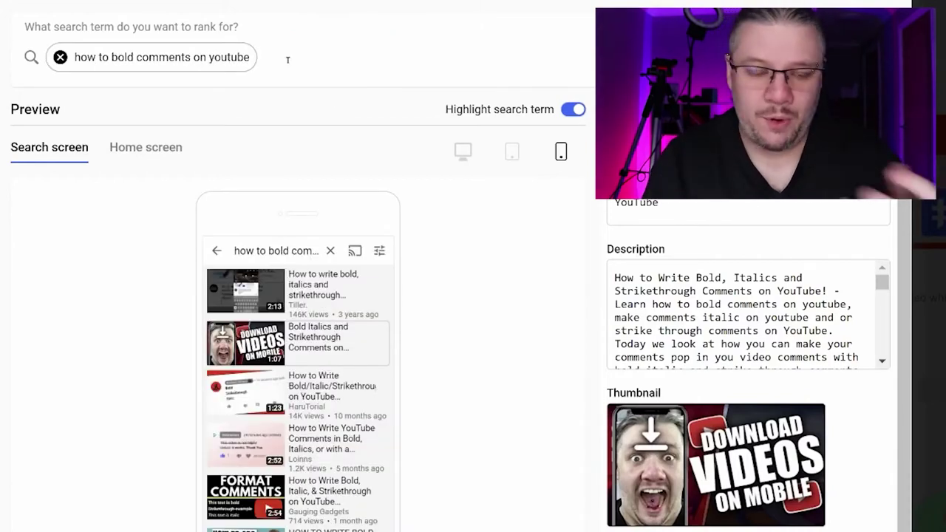
# Step: Switch the search preview back to the desktop layout and examine the competing videos for the new term
pyautogui.click(461, 153)
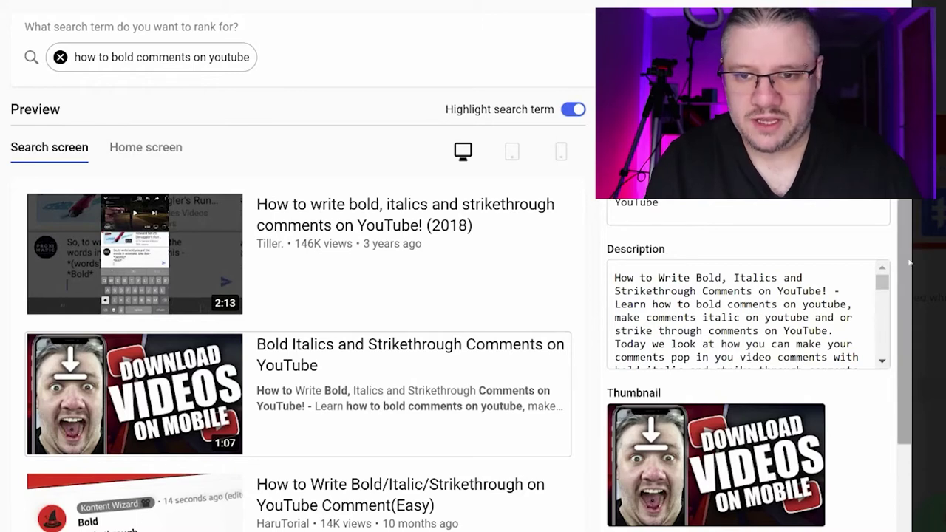
pyautogui.scroll(-3, 822, 378)
pyautogui.scroll(-2, 897, 441)
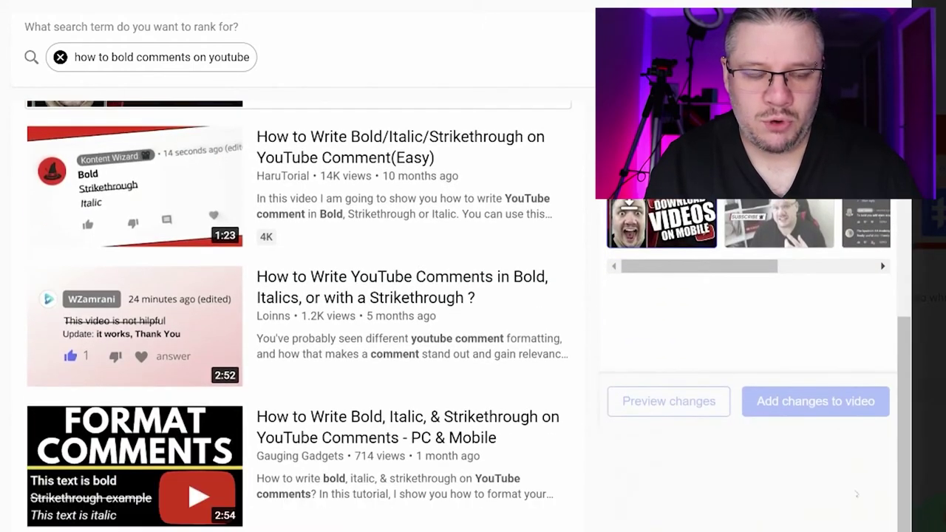
# Step: Close the search results preview and add the video to a playlist found by searching for "tutorial"
pyautogui.scroll(5, 898, 442)
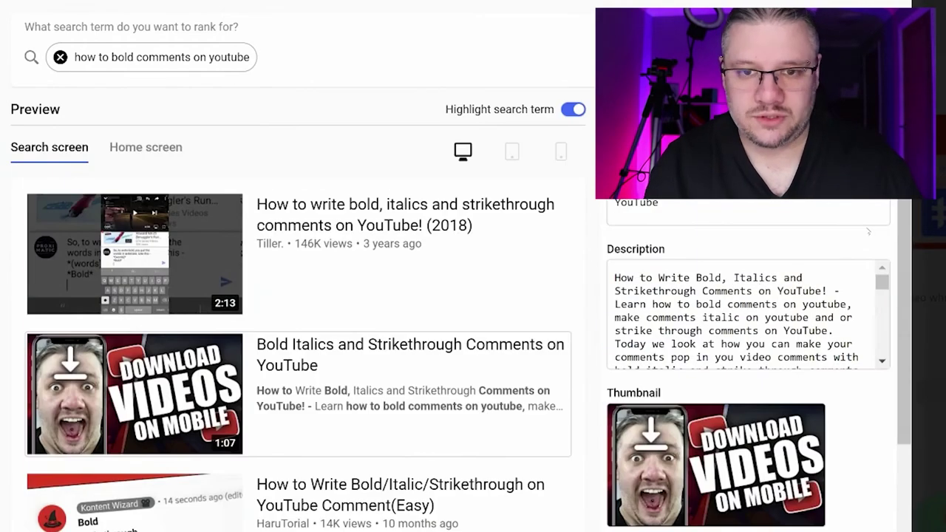
pyautogui.press('Escape')
pyautogui.scroll(-1, 191, 329)
pyautogui.click(271, 282)
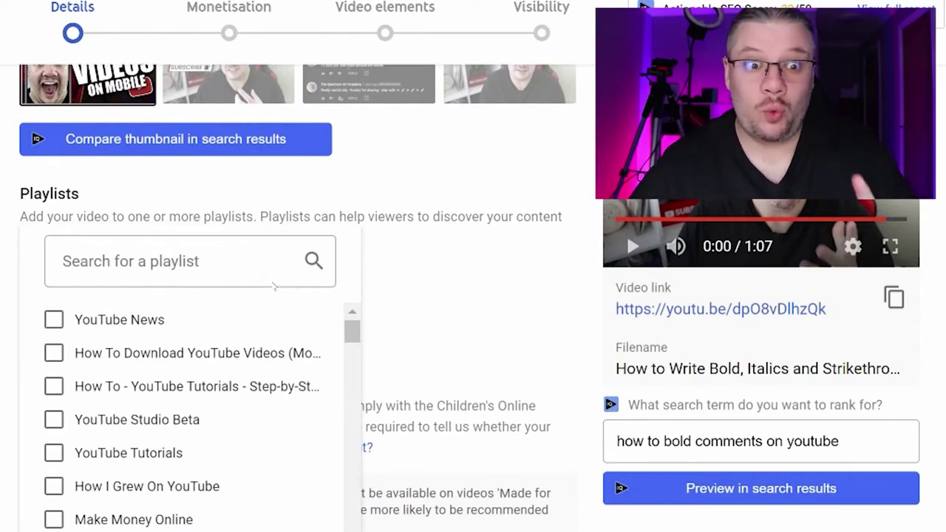
pyautogui.click(182, 274)
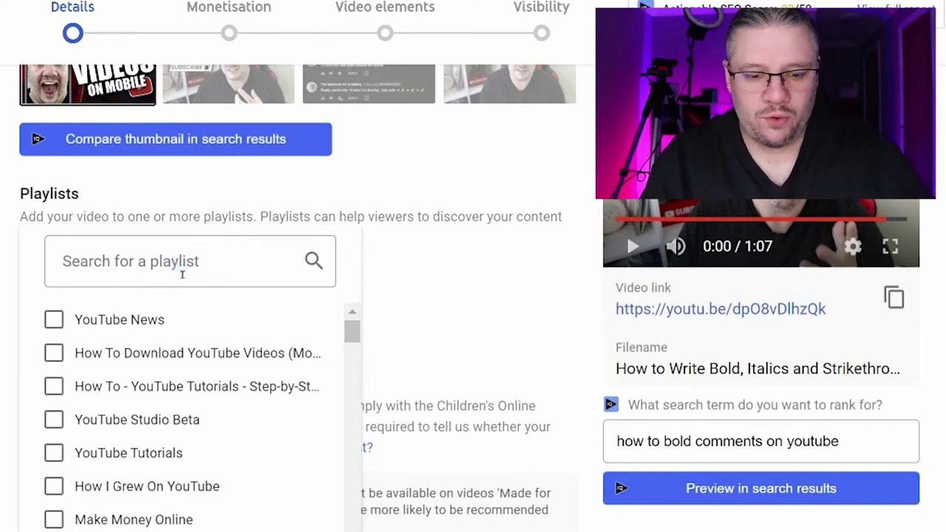
pyautogui.write('tutorial')
pyautogui.click(130, 353)
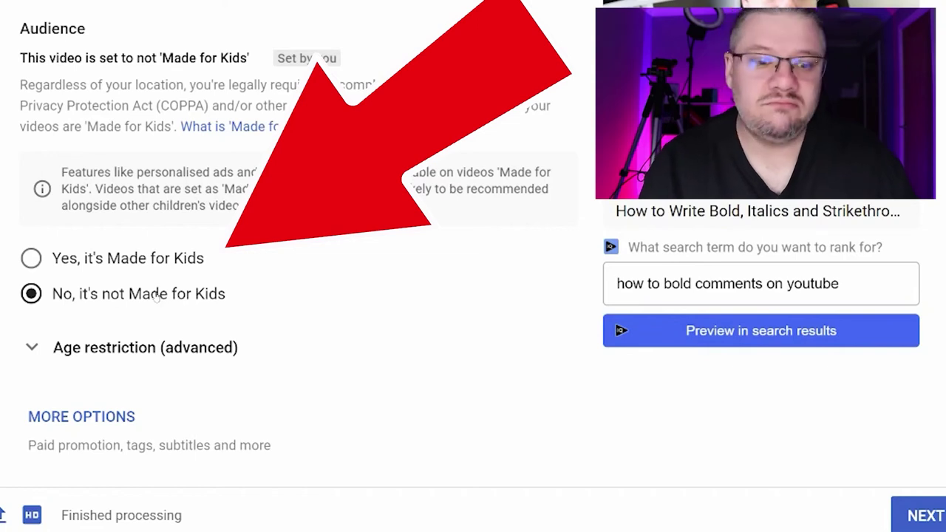
# Step: Expand the advanced age restriction options and review them along with the paid promotion and tags settings
pyautogui.click(33, 348)
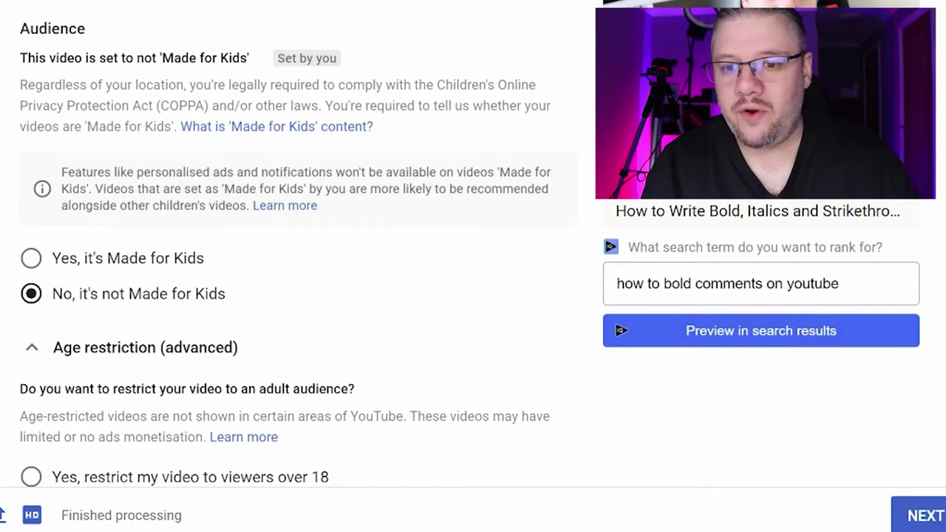
pyautogui.scroll(-2, 296, 295)
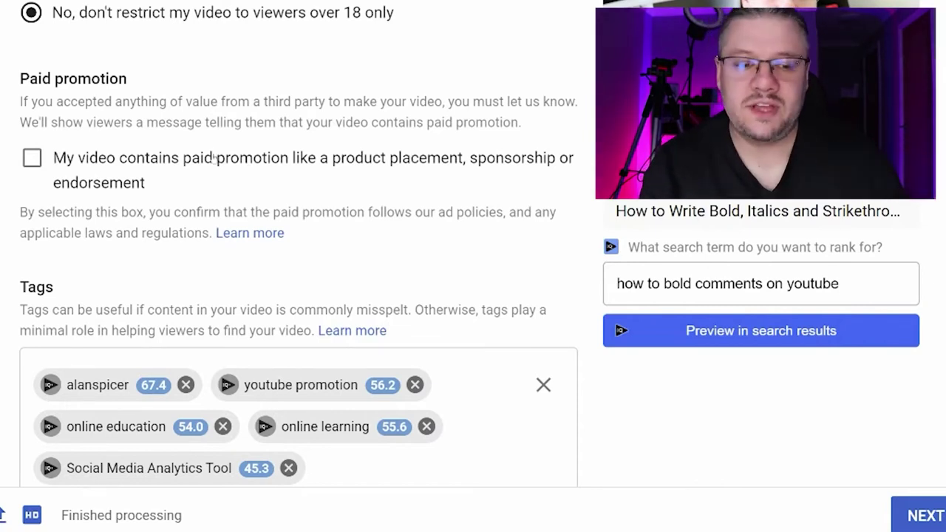
pyautogui.scroll(-6, 438, 240)
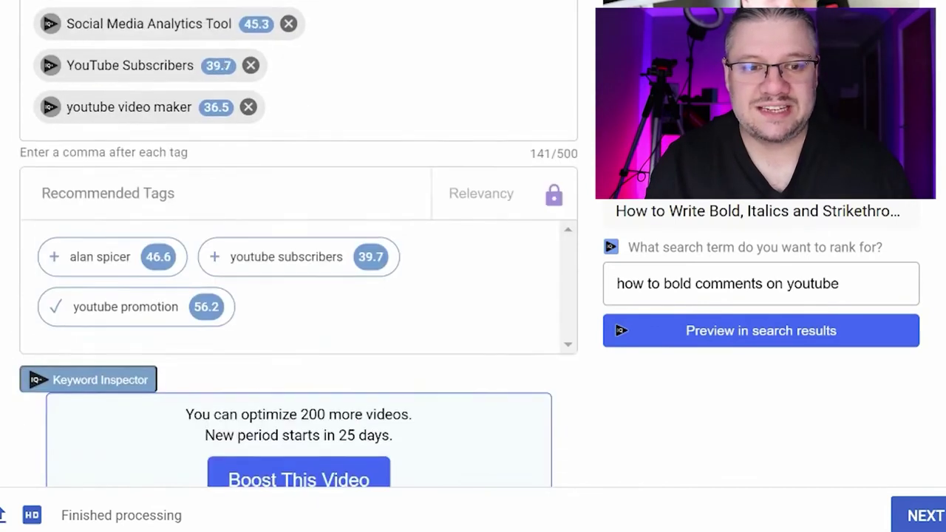
pyautogui.scroll(2, 438, 240)
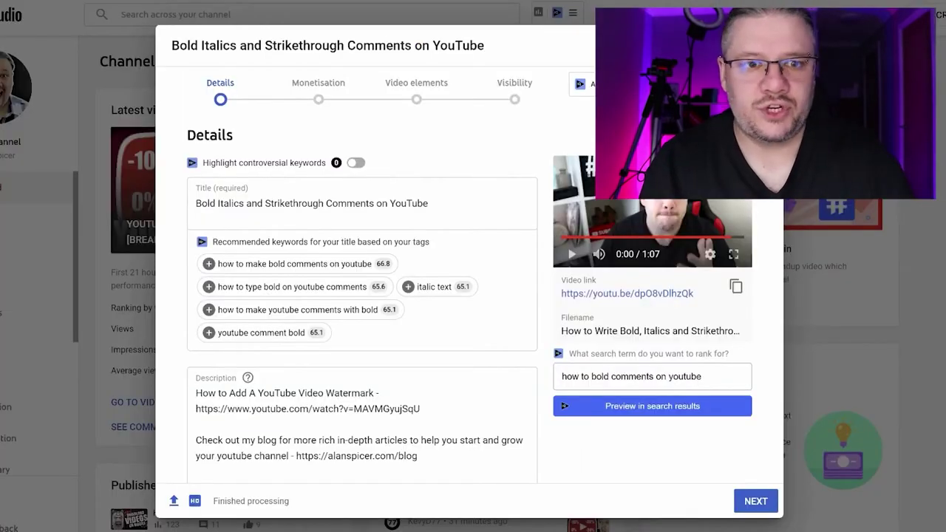
# Step: Proceed to the Monetisation stage of the upload and set the video's monetisation to On
pyautogui.click(755, 501)
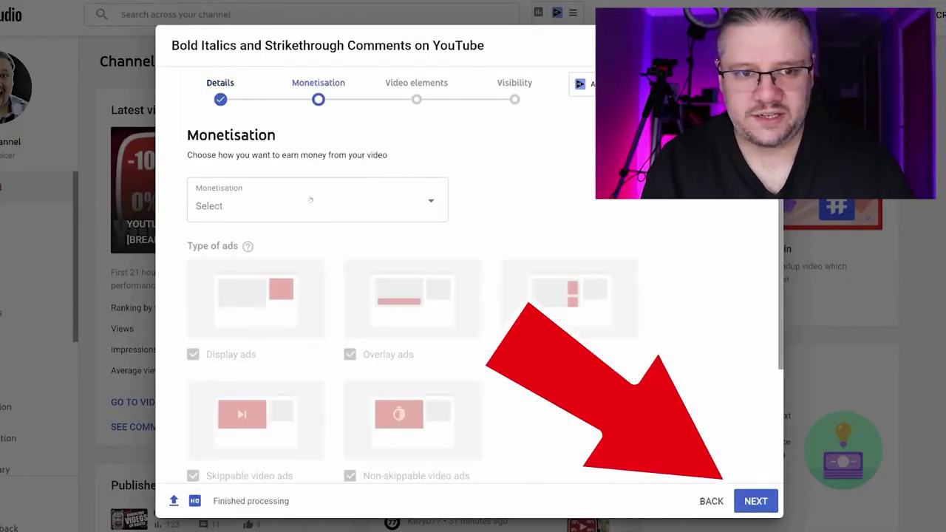
pyautogui.click(356, 207)
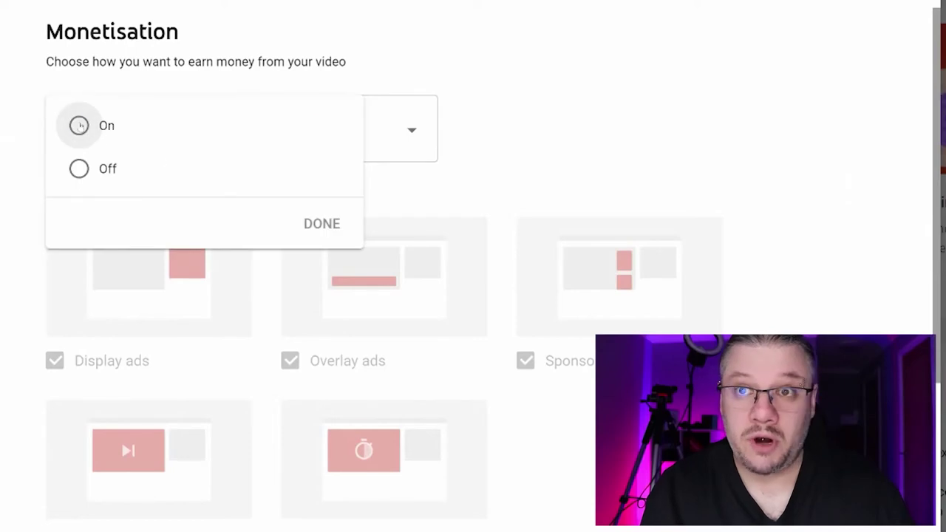
pyautogui.click(79, 126)
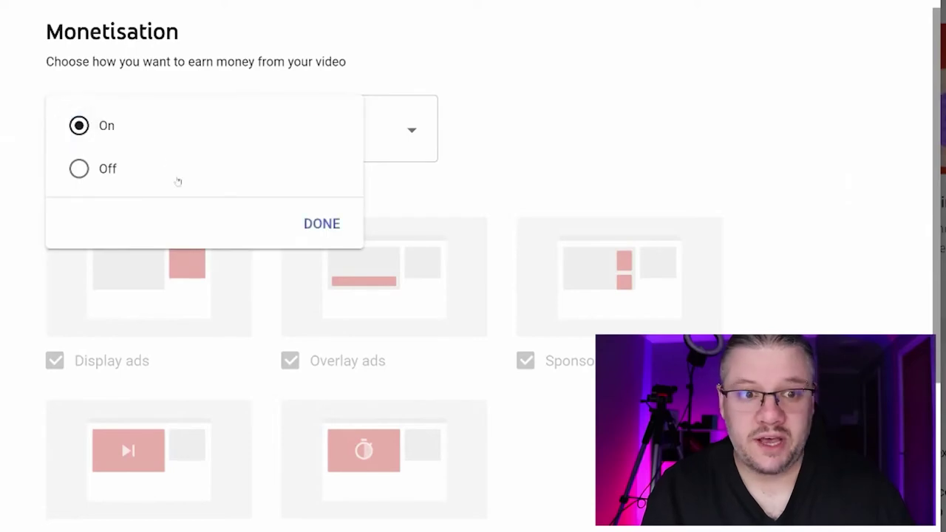
pyautogui.click(325, 225)
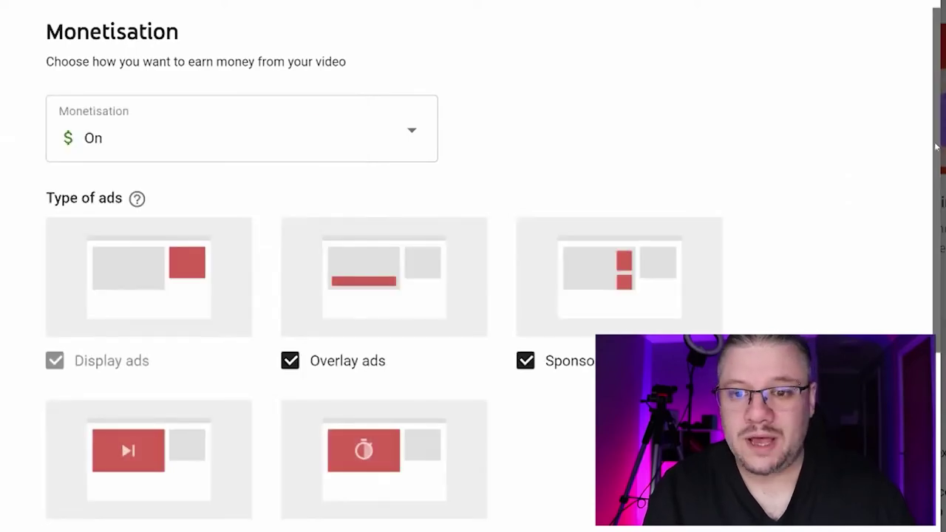
# Step: Review the types of ads and the location of video ads selected for the video
pyautogui.moveTo(935, 142); pyautogui.dragTo(941, 240)
pyautogui.scroll(-2, 646, 258)
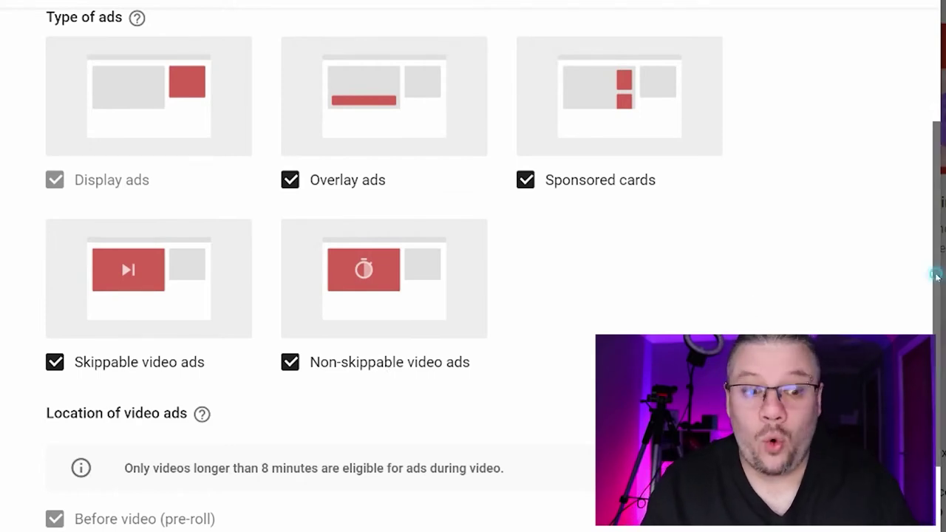
pyautogui.scroll(-2, 473, 267)
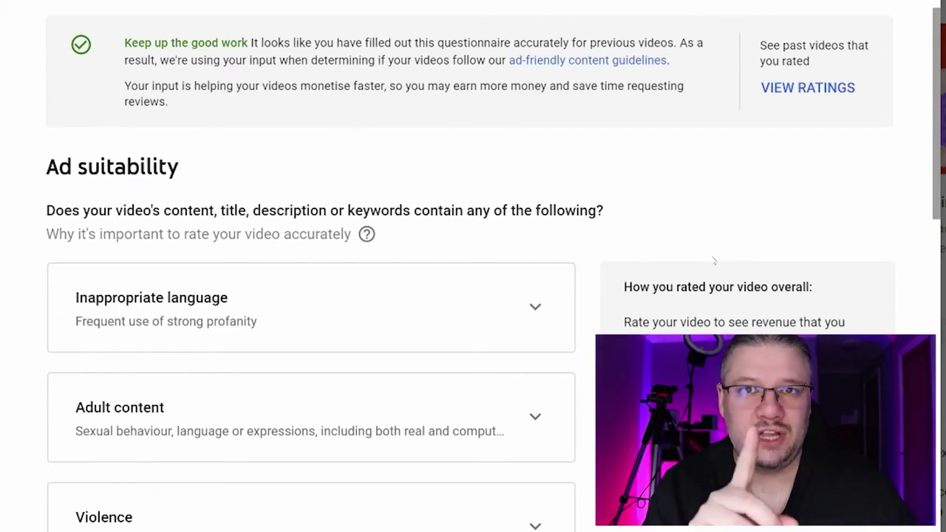
# Step: Open the ratings of past videos from the ad suitability questionnaire and look through the rating history
pyautogui.click(540, 304)
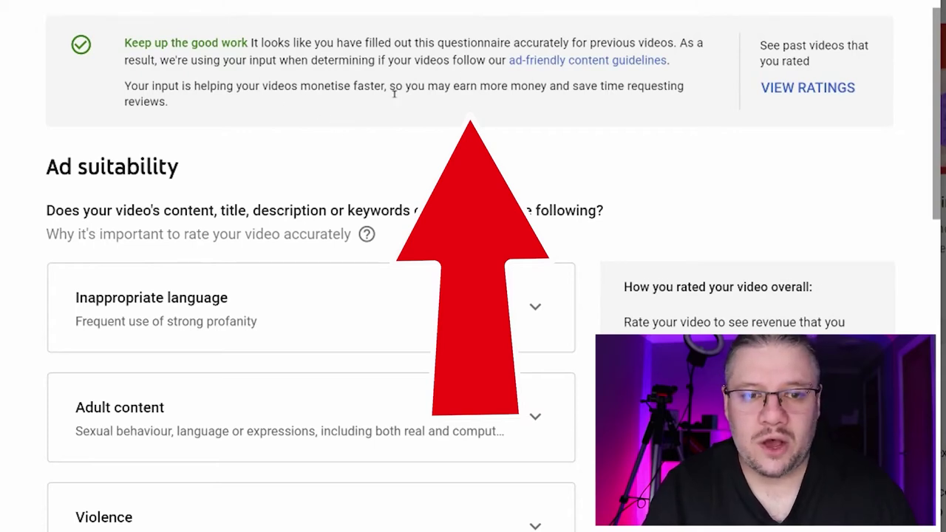
pyautogui.click(793, 90)
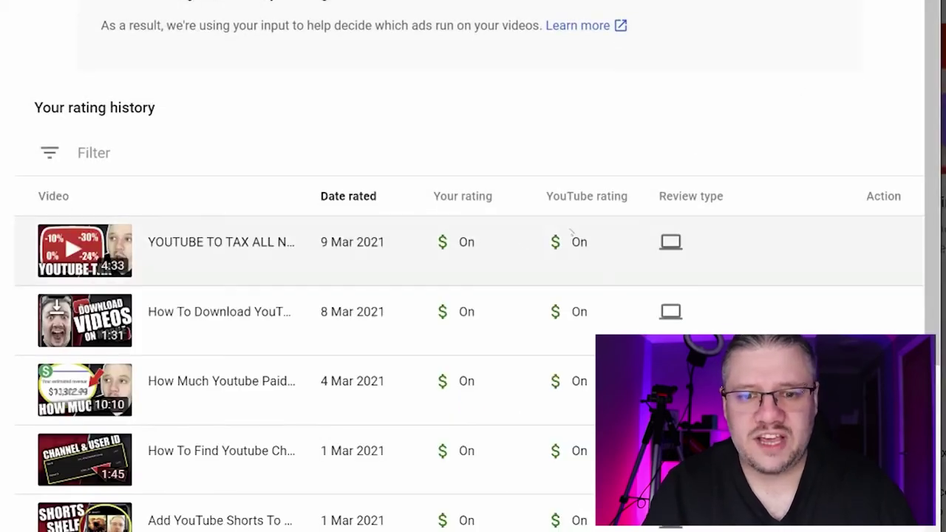
pyautogui.scroll(-1, 532, 289)
pyautogui.scroll(-4, 473, 296)
pyautogui.scroll(2, 474, 295)
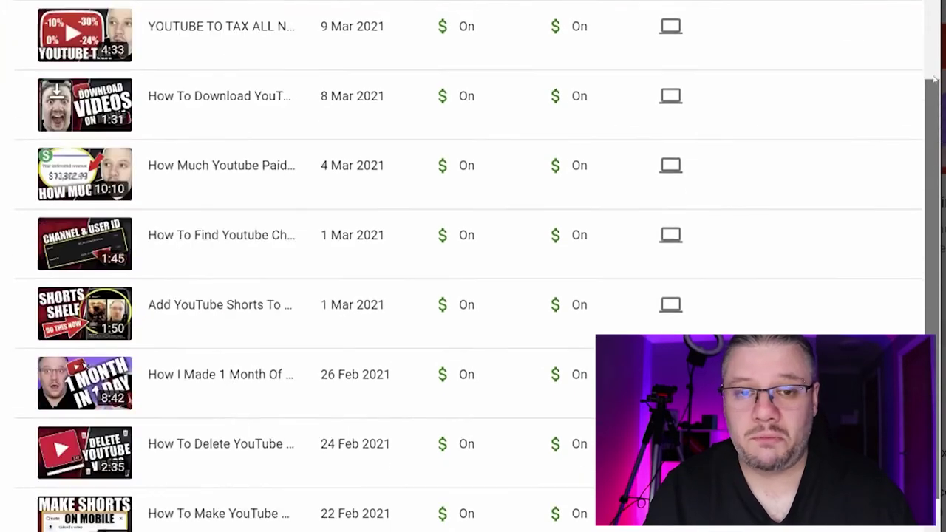
pyautogui.scroll(3, 474, 296)
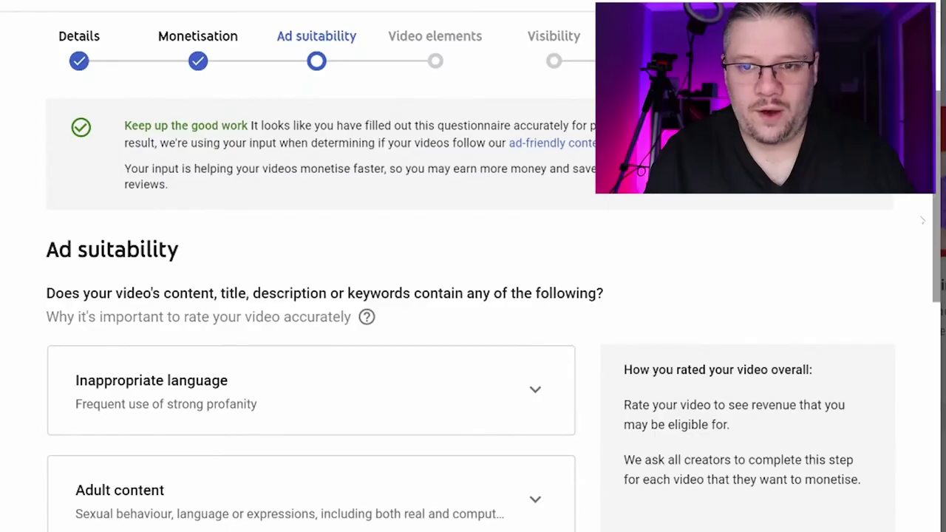
# Step: Try the light, strong and extreme profanity ratings under Inappropriate language to compare ad eligibility, and clear the rating
pyautogui.scroll(-2, 476, 273)
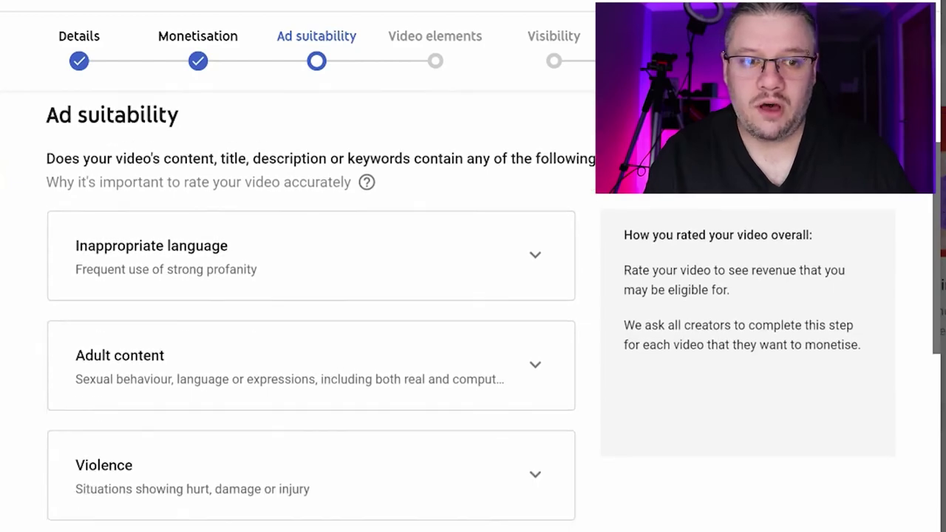
pyautogui.click(477, 274)
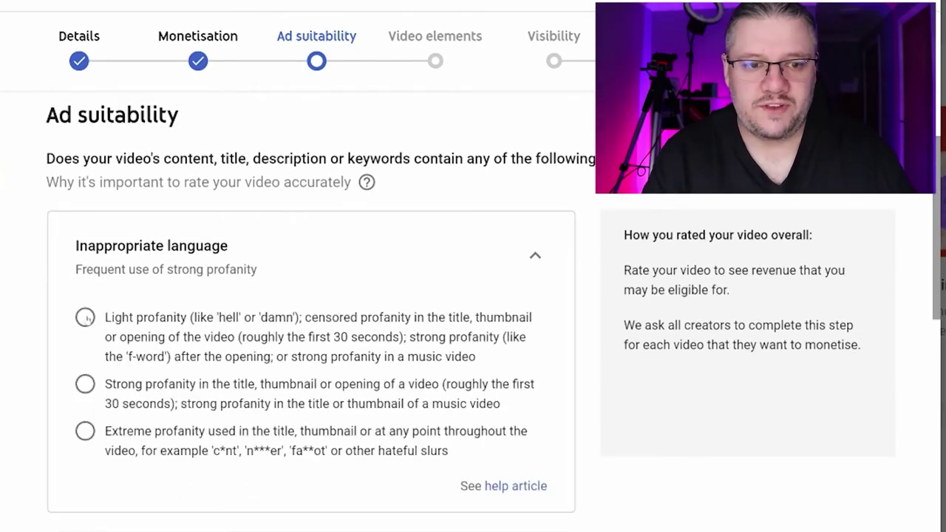
pyautogui.click(412, 318)
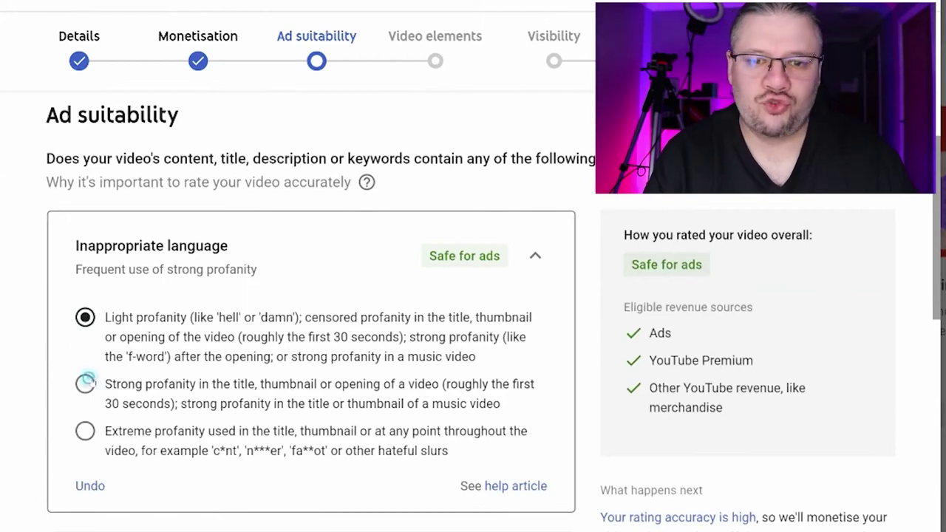
pyautogui.click(85, 382)
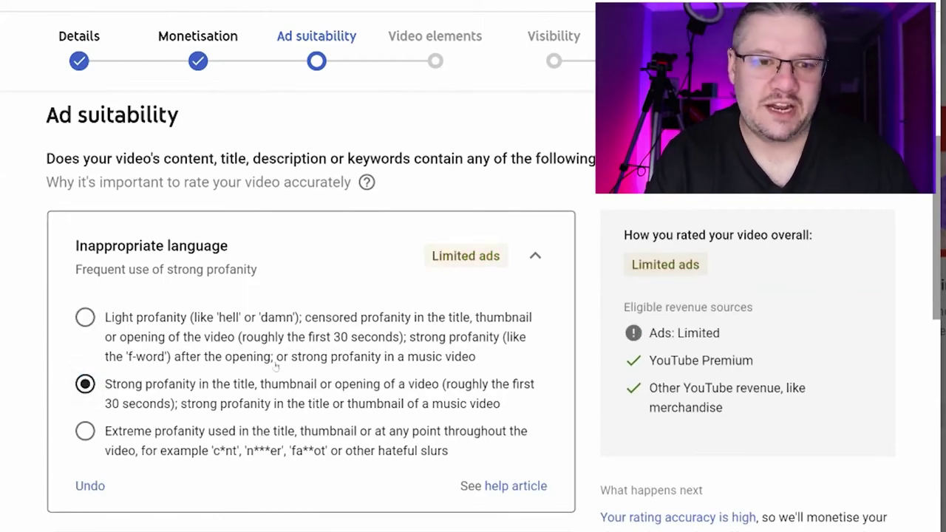
pyautogui.click(85, 432)
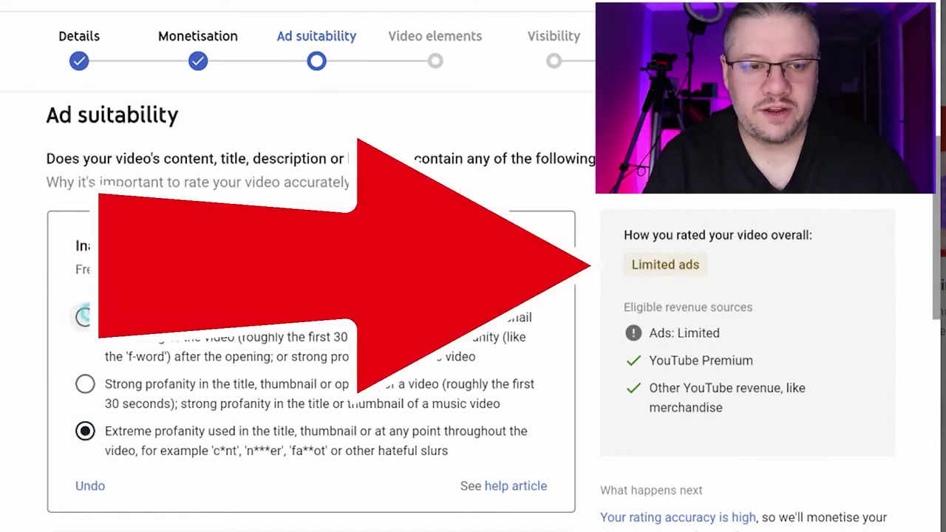
pyautogui.click(85, 317)
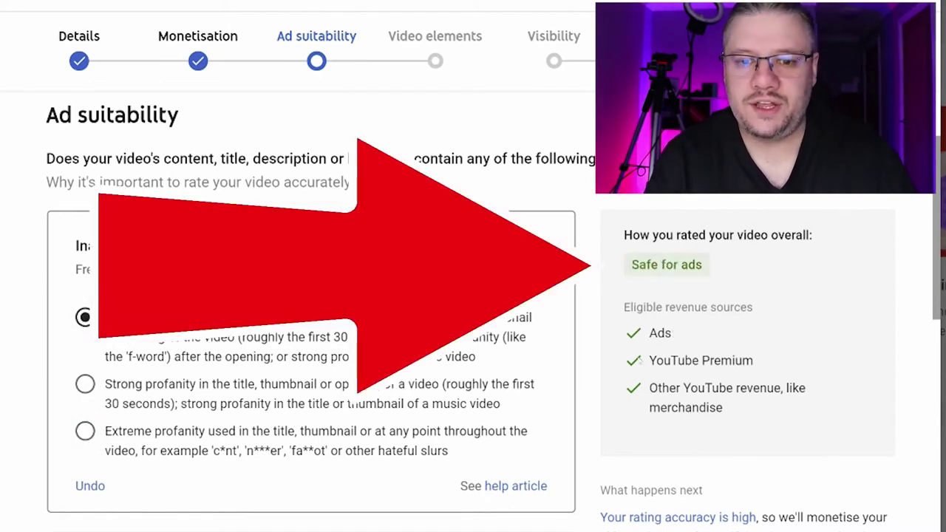
pyautogui.click(85, 430)
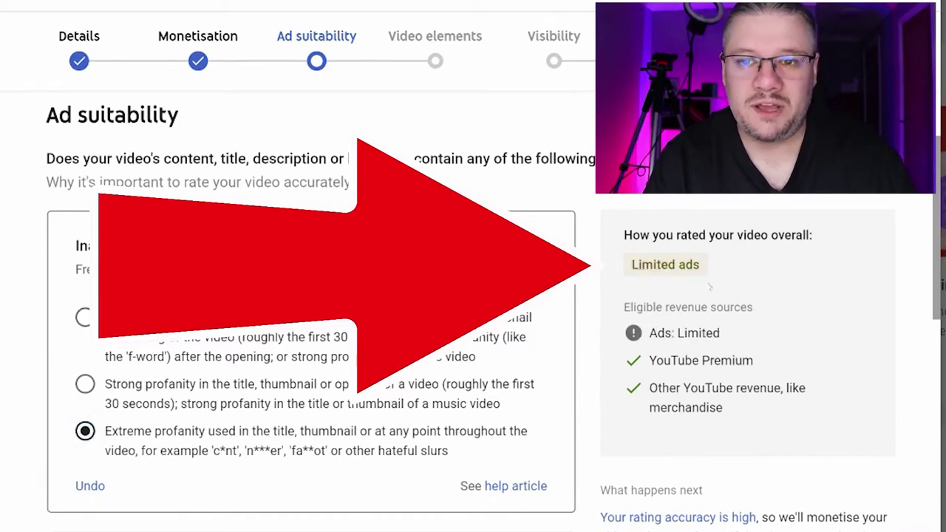
pyautogui.click(89, 486)
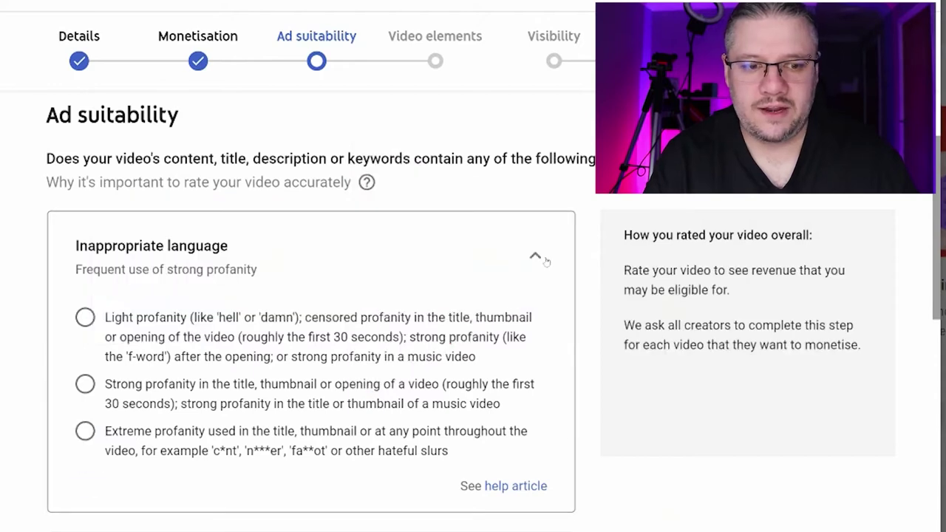
pyautogui.click(537, 257)
# Step: Expand the Adult content category of the questionnaire and read its rating options
pyautogui.click(485, 365)
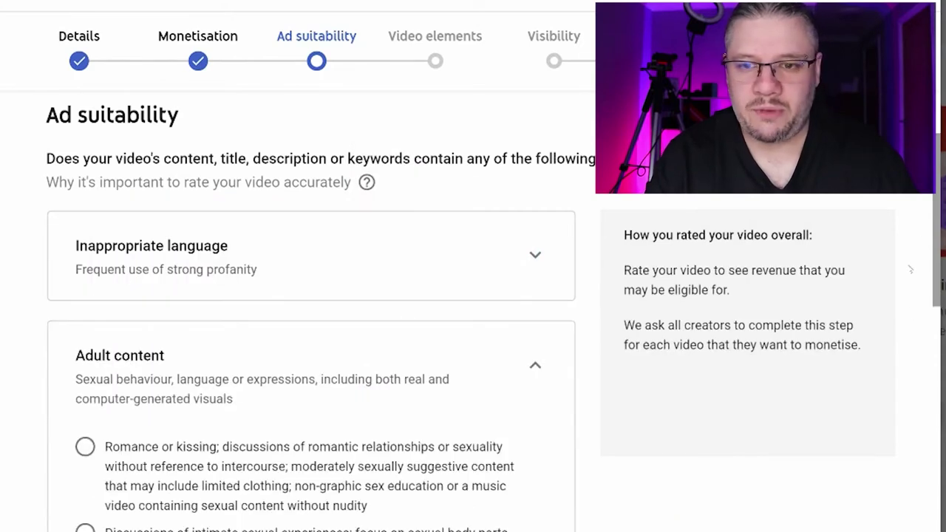
pyautogui.scroll(-4, 911, 270)
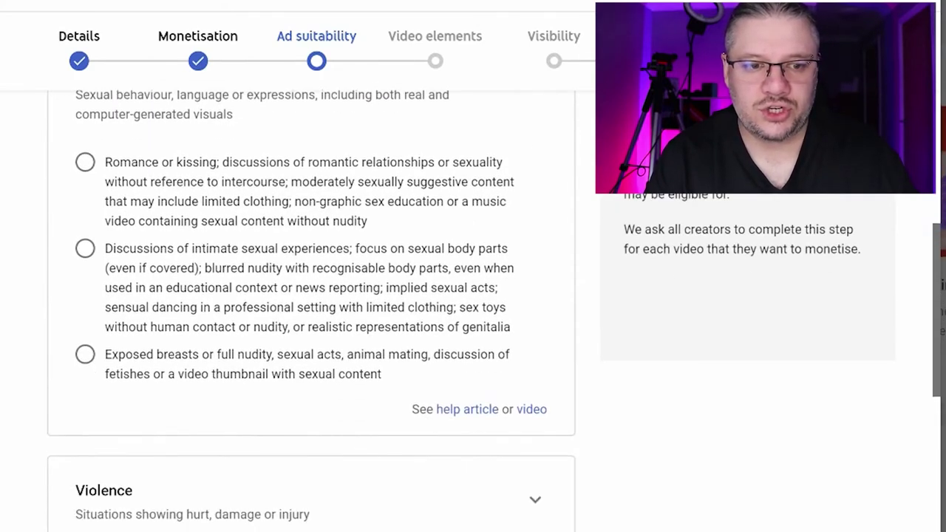
pyautogui.scroll(-1, 310, 295)
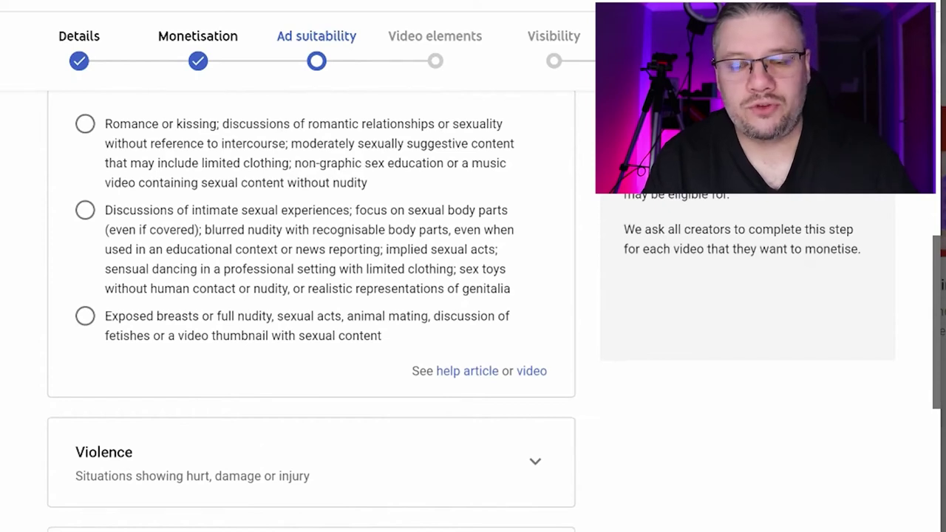
pyautogui.scroll(-3, 535, 323)
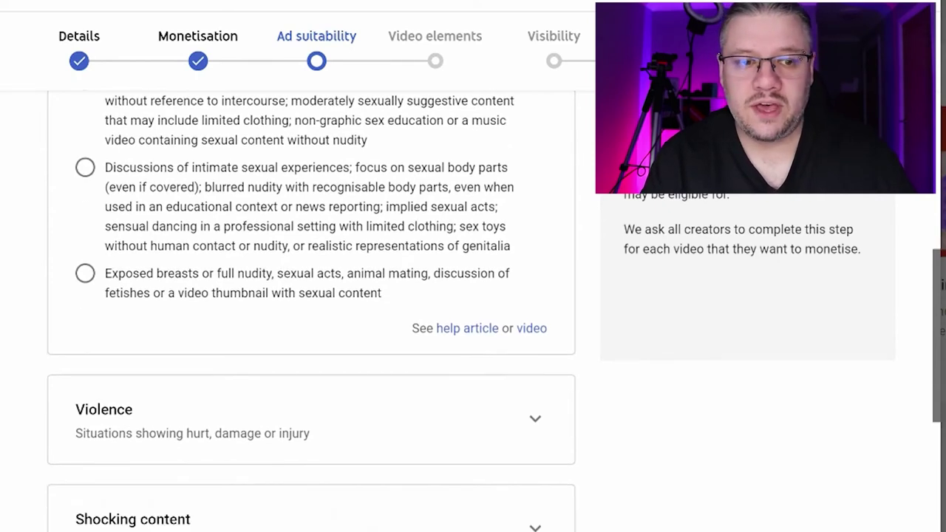
pyautogui.click(535, 323)
pyautogui.moveTo(936, 170); pyautogui.dragTo(935, 260)
pyautogui.scroll(-5, 560, 137)
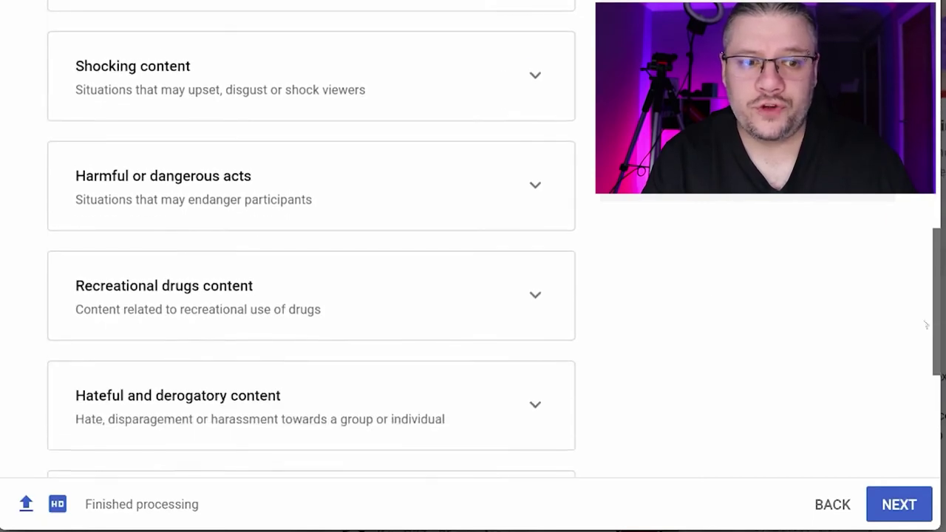
# Step: Check the Shocking content options and the remaining ad suitability categories, and mark the video as "None of the above"
pyautogui.click(535, 76)
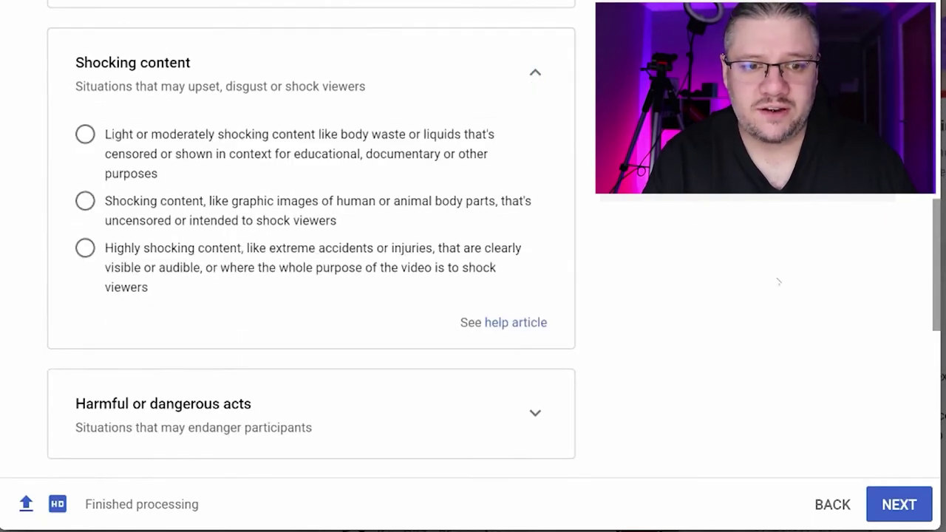
pyautogui.moveTo(940, 227); pyautogui.dragTo(940, 316)
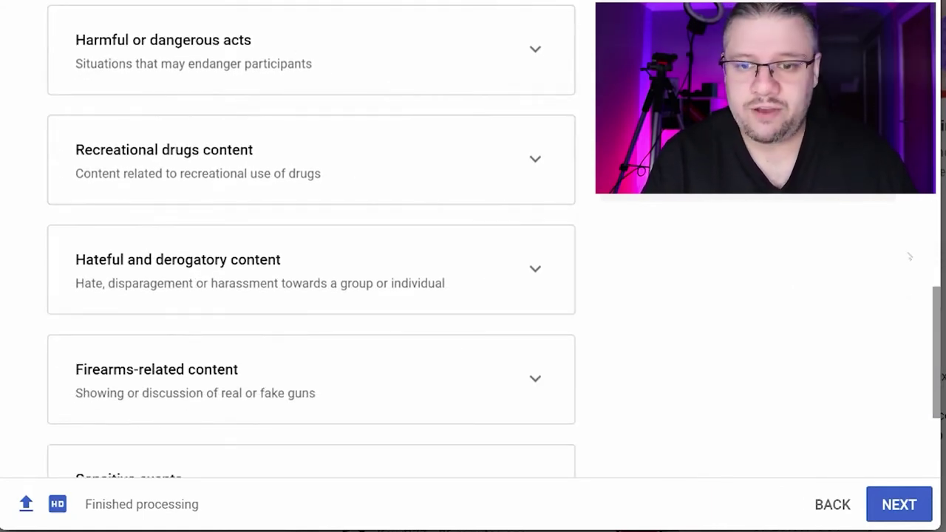
pyautogui.moveTo(935, 303); pyautogui.dragTo(944, 400)
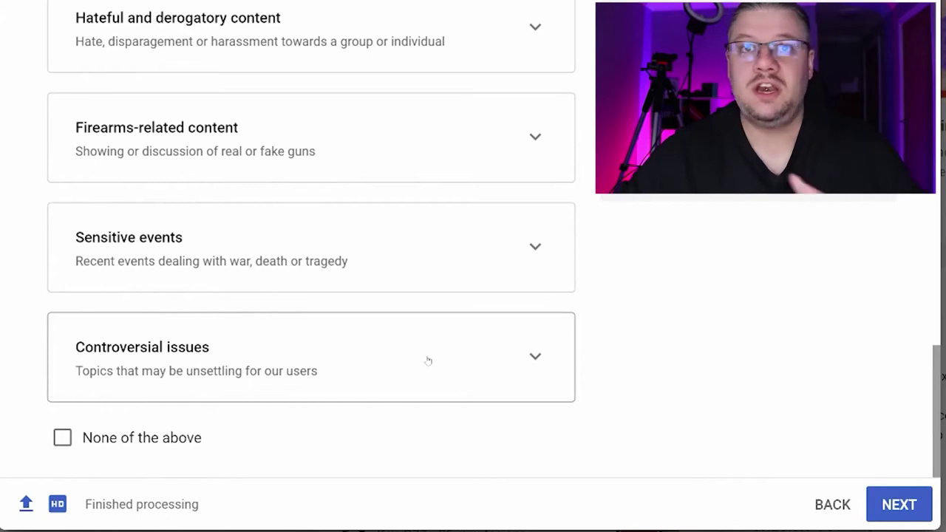
pyautogui.click(126, 436)
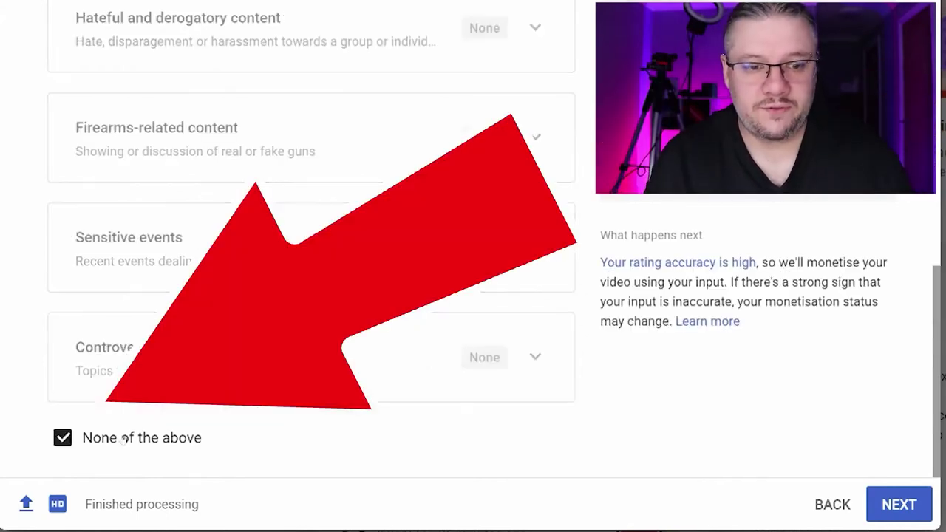
# Step: Finish the upload with visibility kept as Private and open the video's details from the channel content list
pyautogui.click(900, 506)
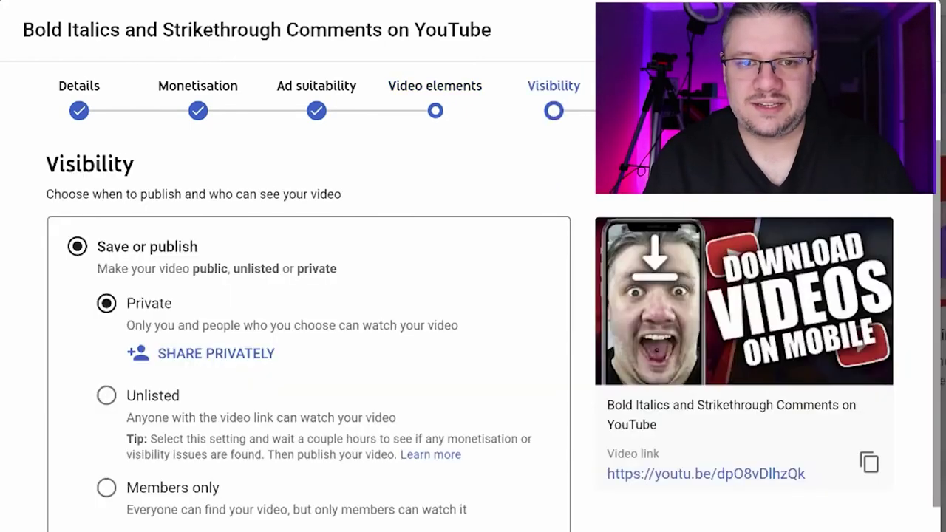
pyautogui.scroll(-2, 151, 124)
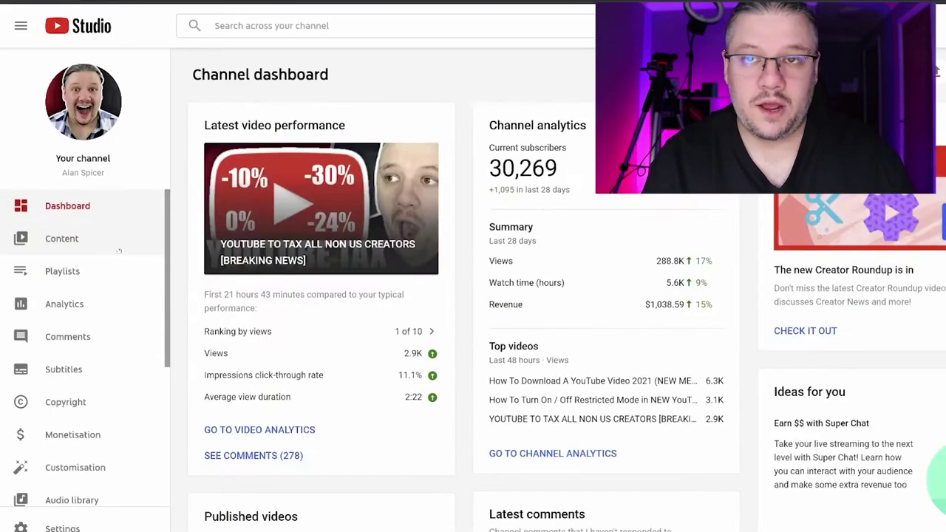
pyautogui.click(111, 244)
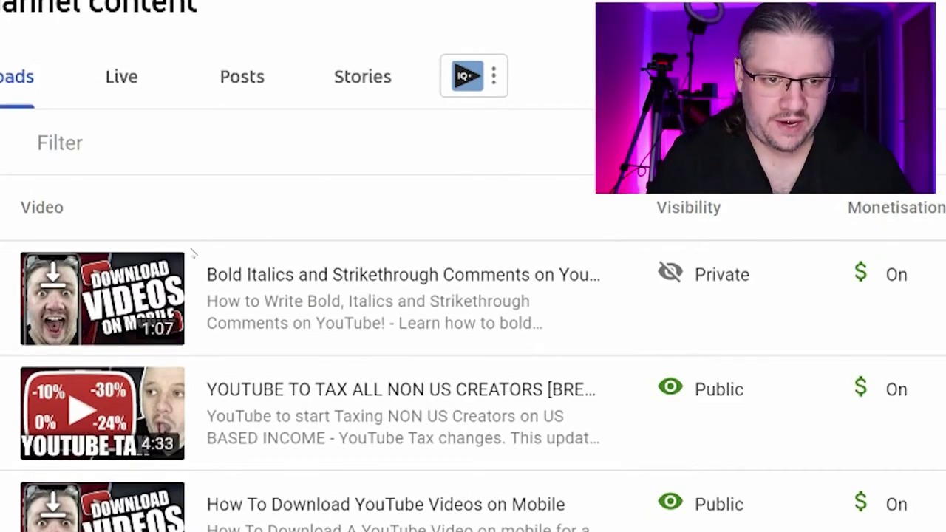
pyautogui.click(235, 275)
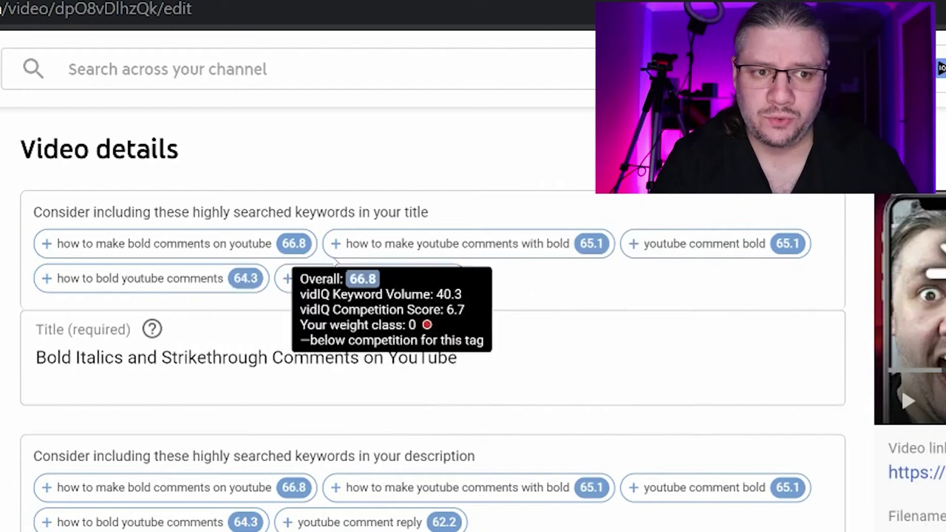
# Step: Insert a keyword-rich second paragraph above the timestamps in the description, starting "How to bold youtube comments on youtube to get more views"
pyautogui.scroll(-5, 158, 104)
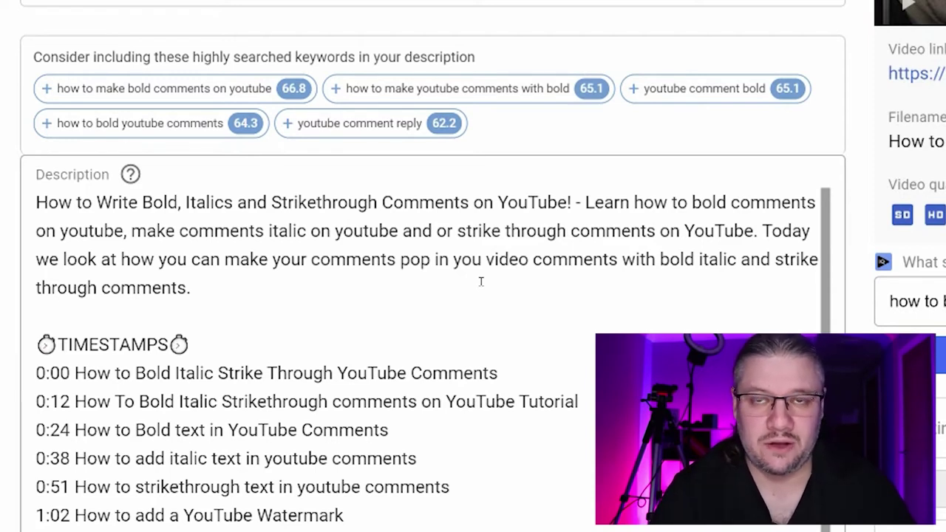
pyautogui.click(262, 291)
pyautogui.press('Return')
pyautogui.press('Return')
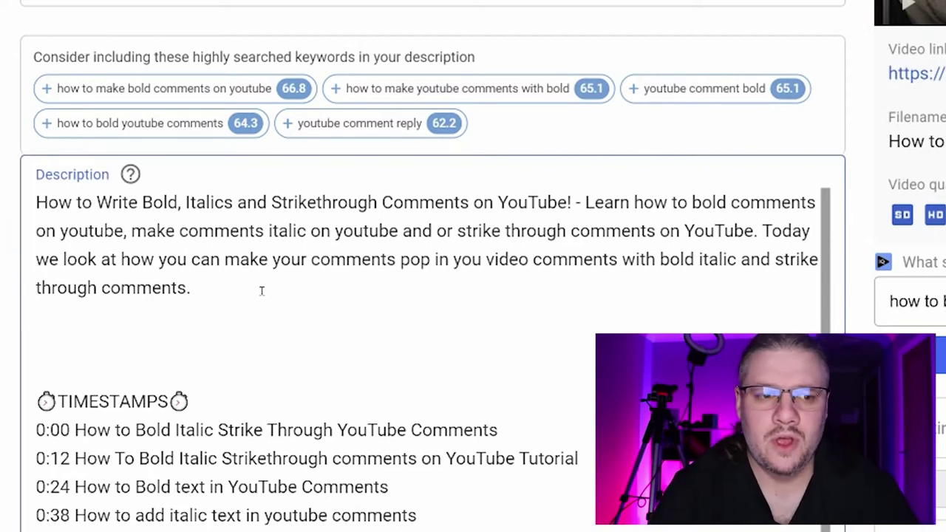
pyautogui.hotkey('ctrl', 'v')
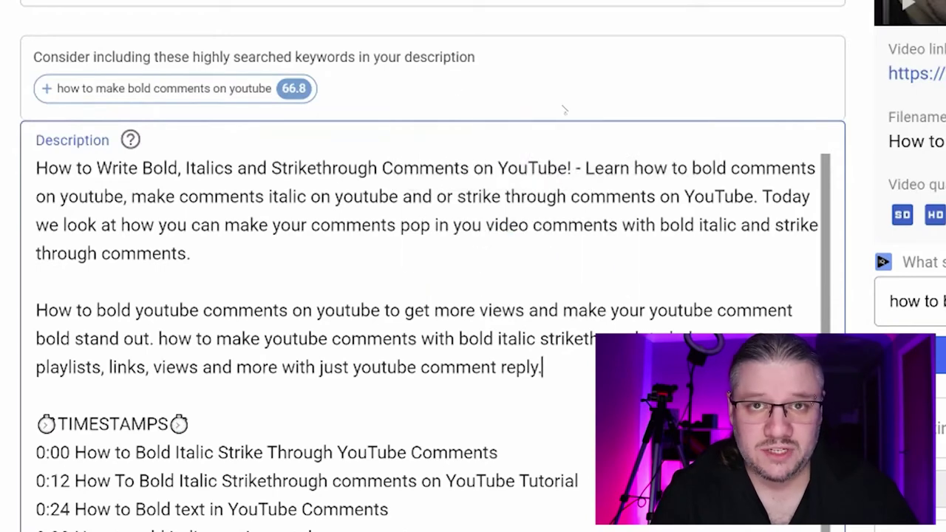
# Step: Remove the tags "online education", "online learning", "Social Media Analytics Tool", "YouTube Subscribers" and "youtube video maker"
pyautogui.scroll(-15, 474, 47)
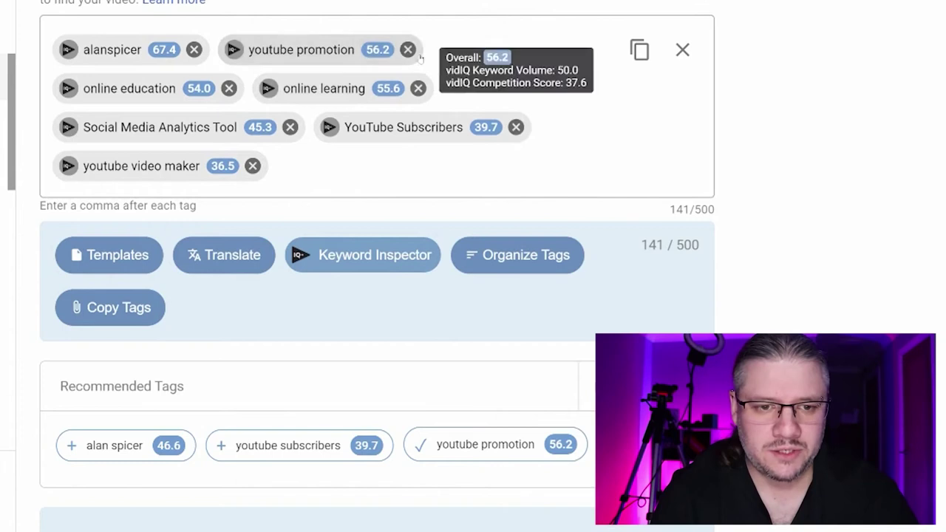
pyautogui.click(228, 88)
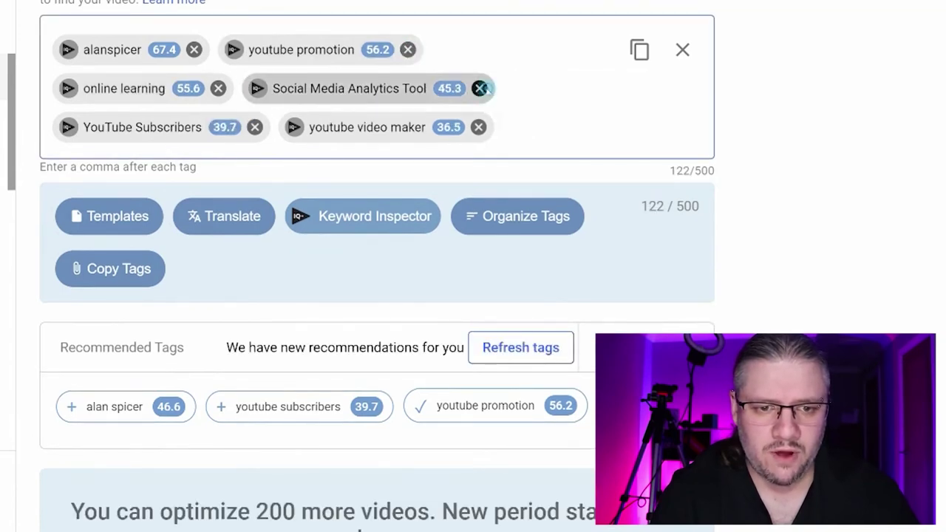
pyautogui.click(480, 88)
pyautogui.click(443, 88)
pyautogui.click(444, 88)
pyautogui.click(217, 88)
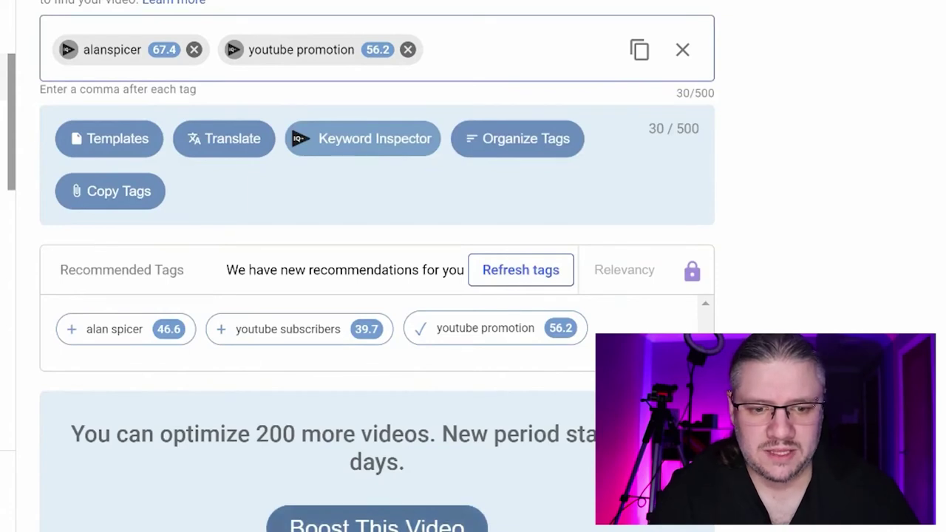
# Step: Add the tags "how to bold comments on youtube", "Bold Italics and Strikethrough Comments on YouTube" and "How to bold youtube comments on youtube"
pyautogui.scroll(-3, 377, 266)
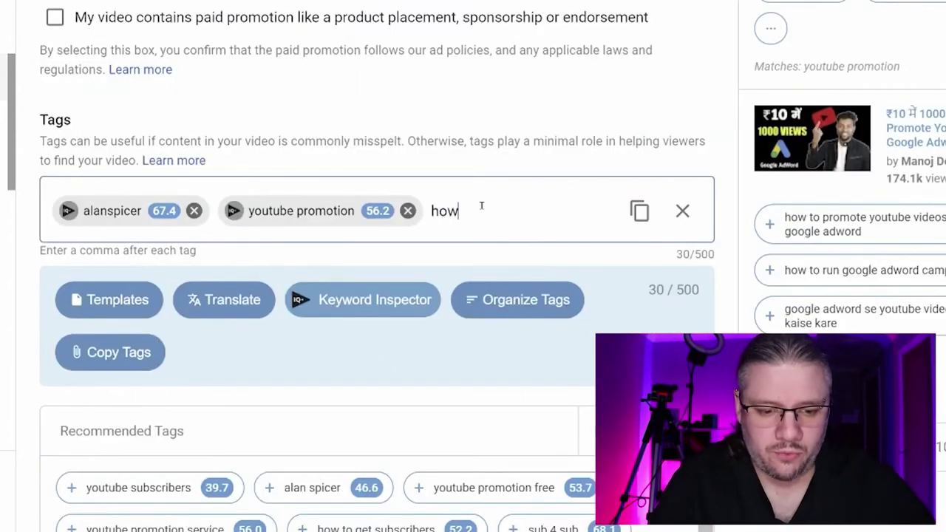
pyautogui.write('o bold comments on')
pyautogui.click(559, 247)
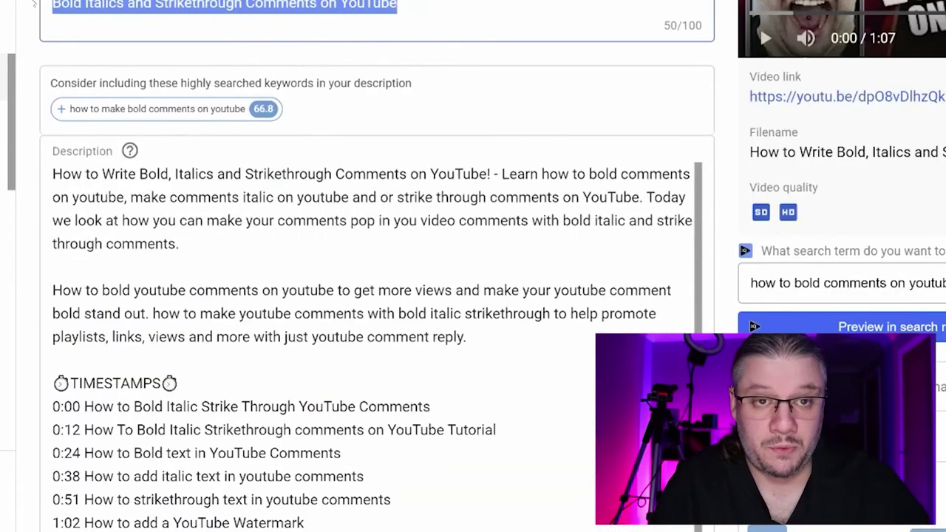
pyautogui.scroll(-15, 392, 244)
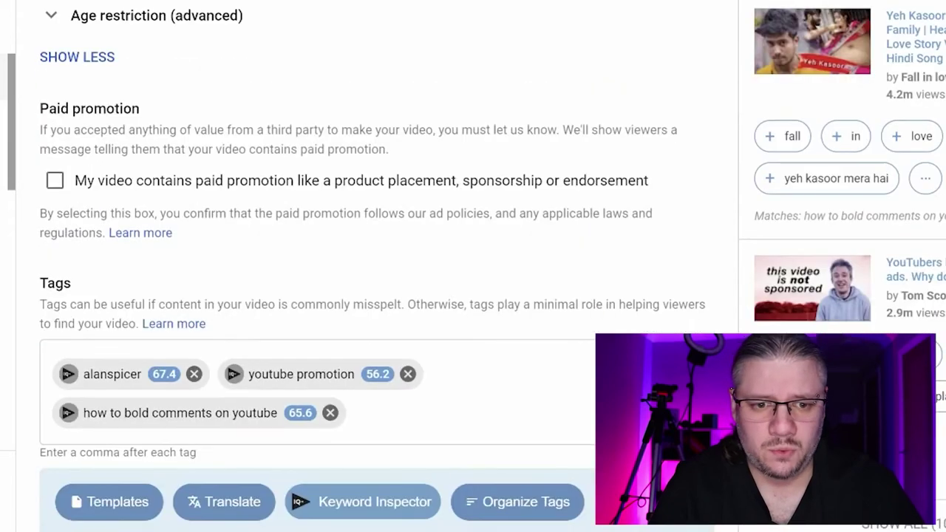
pyautogui.write('Bold Italics and Strikethrough Comments on YouTube')
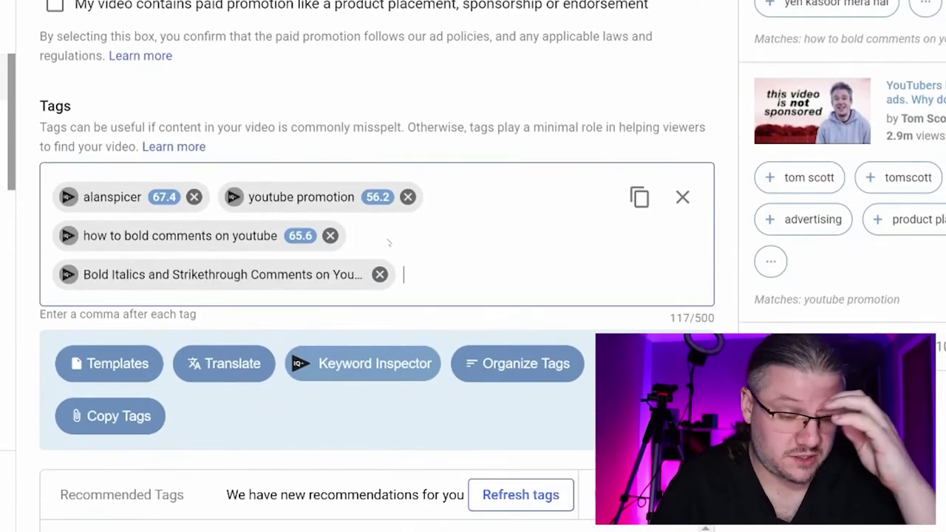
pyautogui.scroll(15, 680, 184)
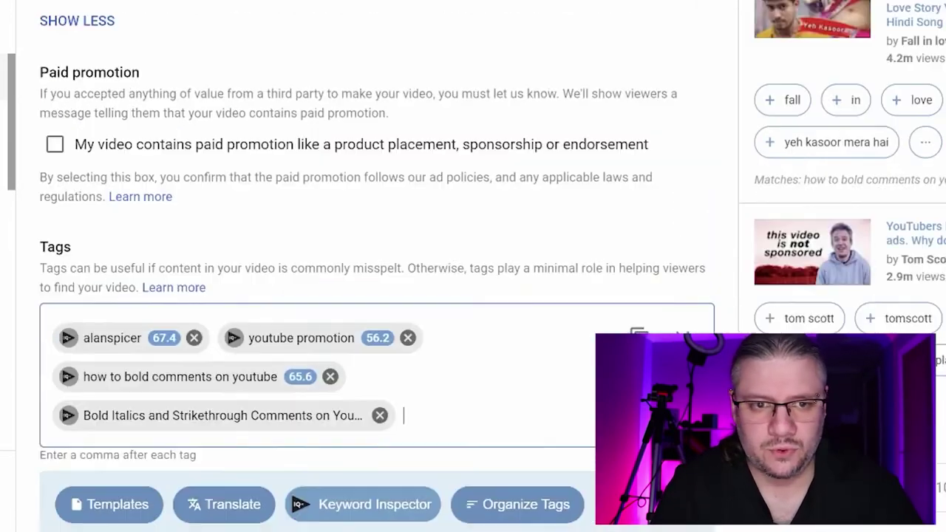
pyautogui.scroll(2, 327, 49)
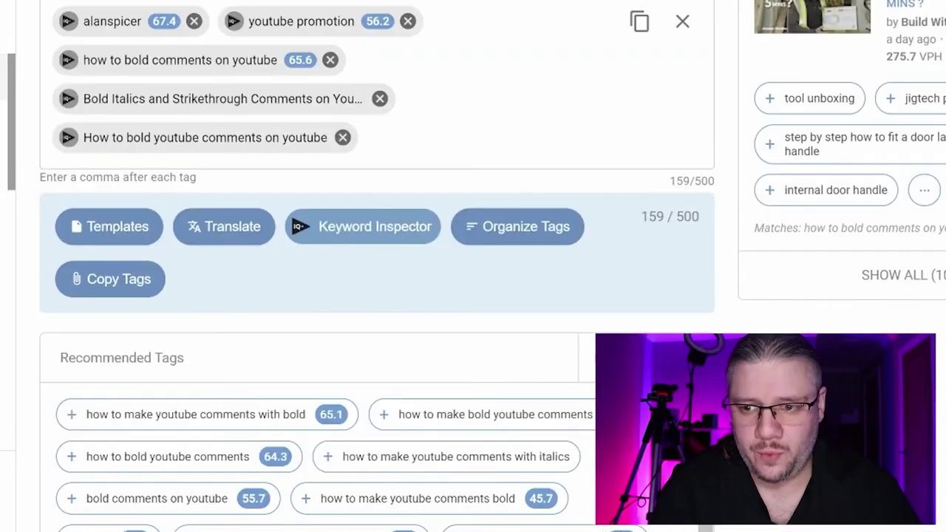
# Step: Add the recommended tags "how to make youtube comments with bold", "how to make bold youtube comments", "how to bold youtube comments" and "how to make youtube comments with italics"
pyautogui.scroll(-5, 377, 266)
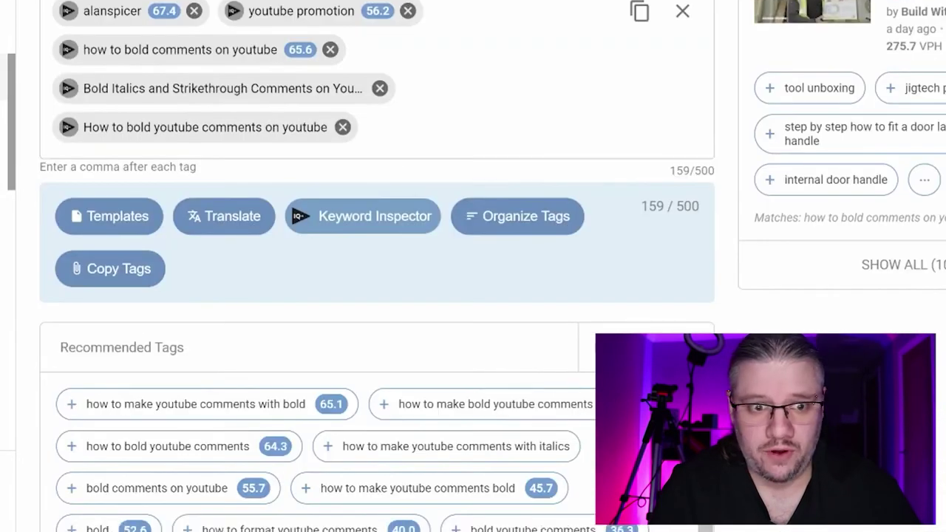
pyautogui.moveTo(185, 94)
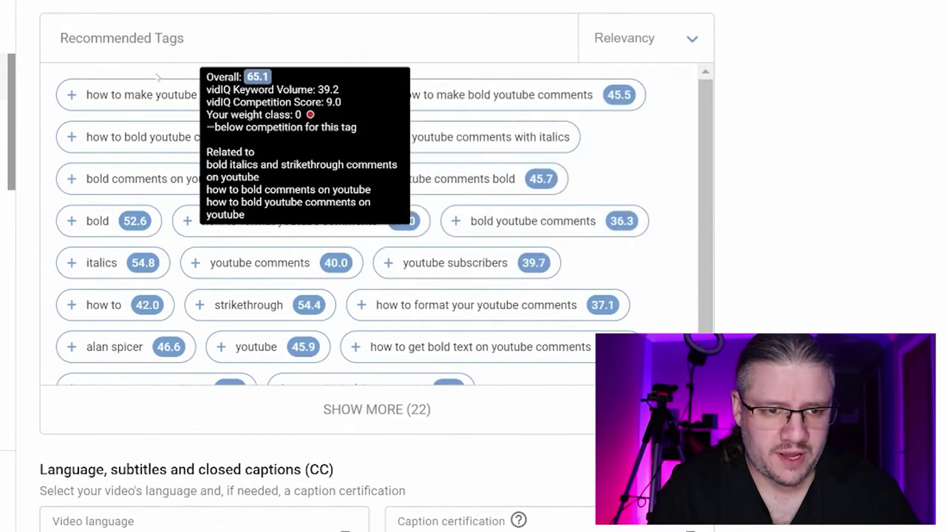
pyautogui.click(80, 102)
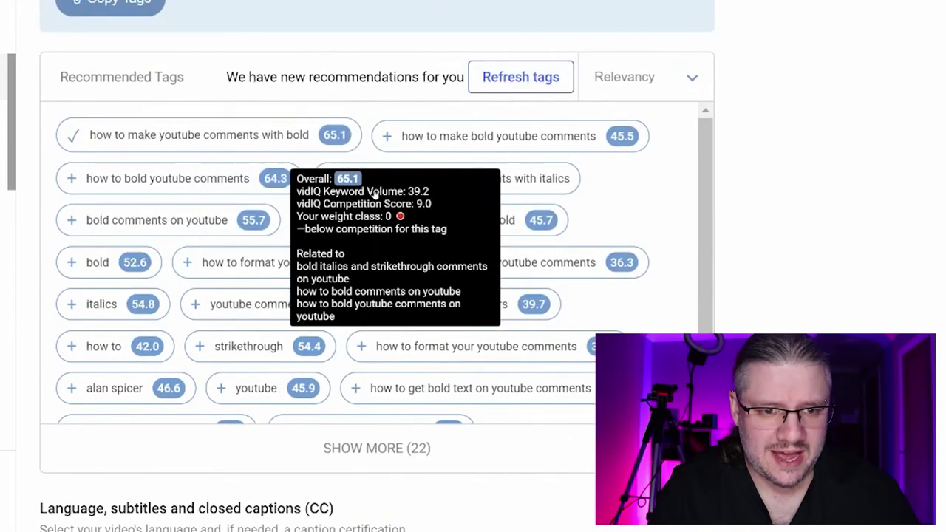
pyautogui.click(384, 134)
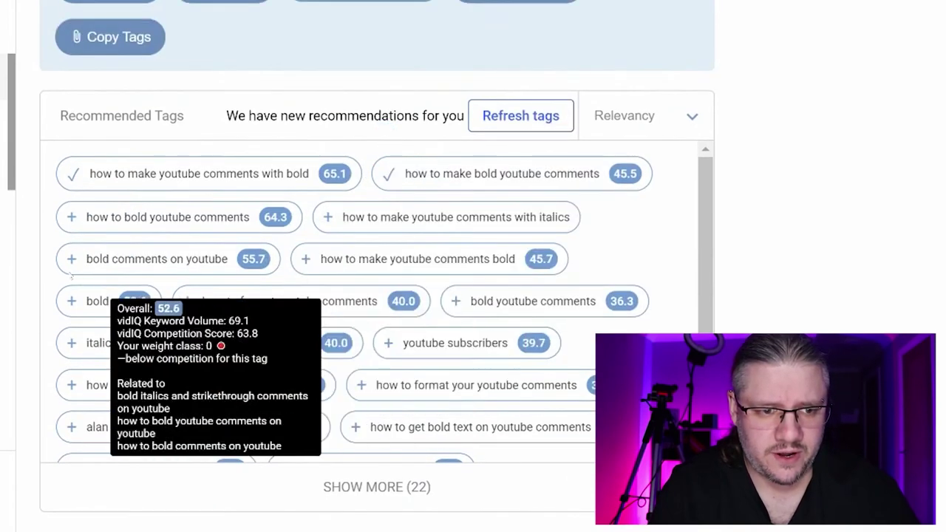
pyautogui.click(70, 216)
pyautogui.click(330, 258)
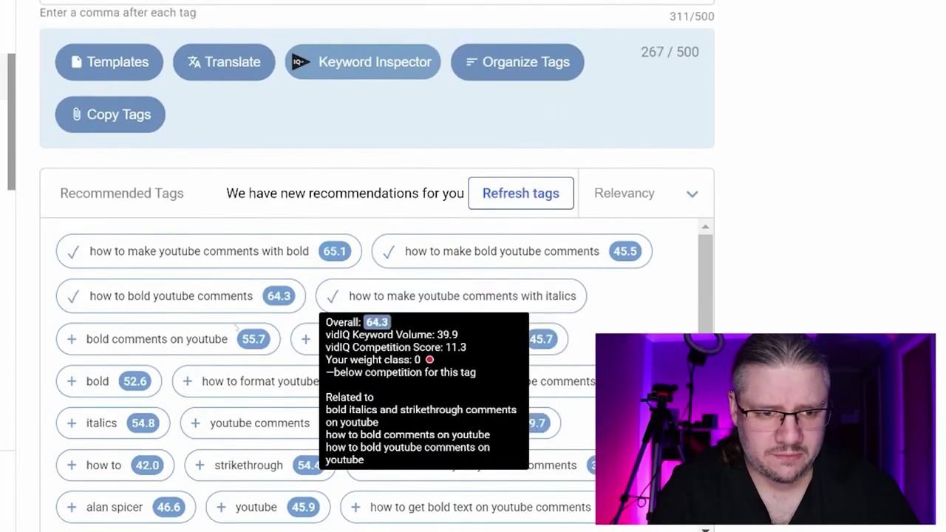
# Step: Add the recommended tags "bold comments on youtube", "bold", "italics", "youtube comments", "strikethrough" and "how to format your youtube comments"
pyautogui.click(71, 339)
pyautogui.click(73, 423)
pyautogui.click(72, 467)
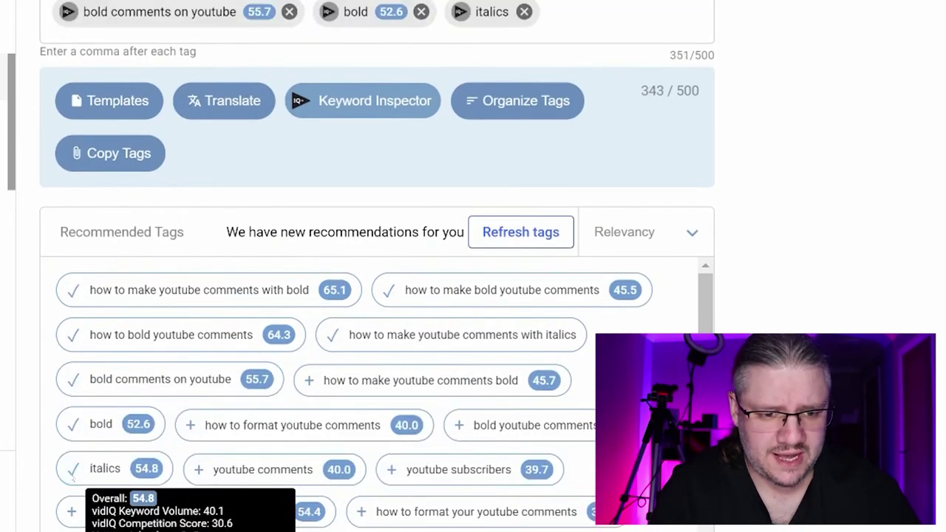
pyautogui.click(196, 508)
pyautogui.scroll(-5, 197, 508)
pyautogui.click(197, 232)
pyautogui.scroll(6, 196, 232)
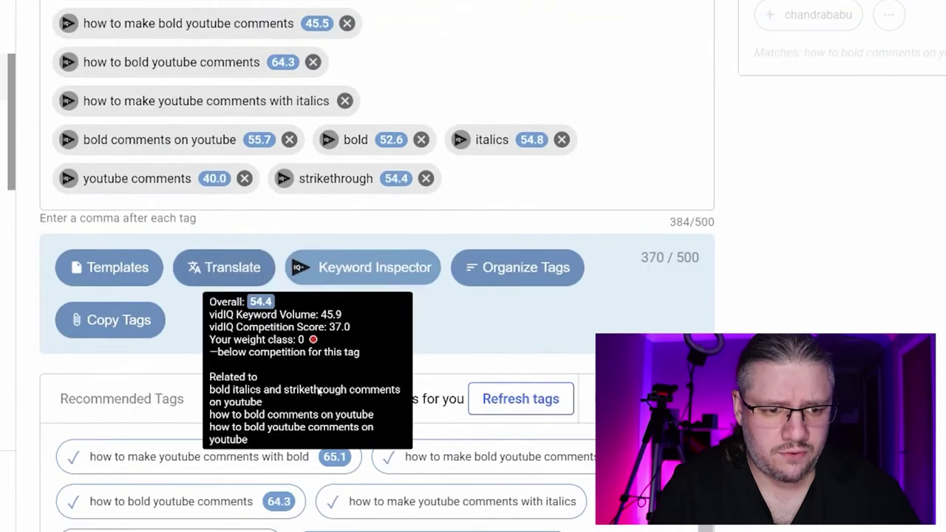
pyautogui.scroll(-4, 360, 438)
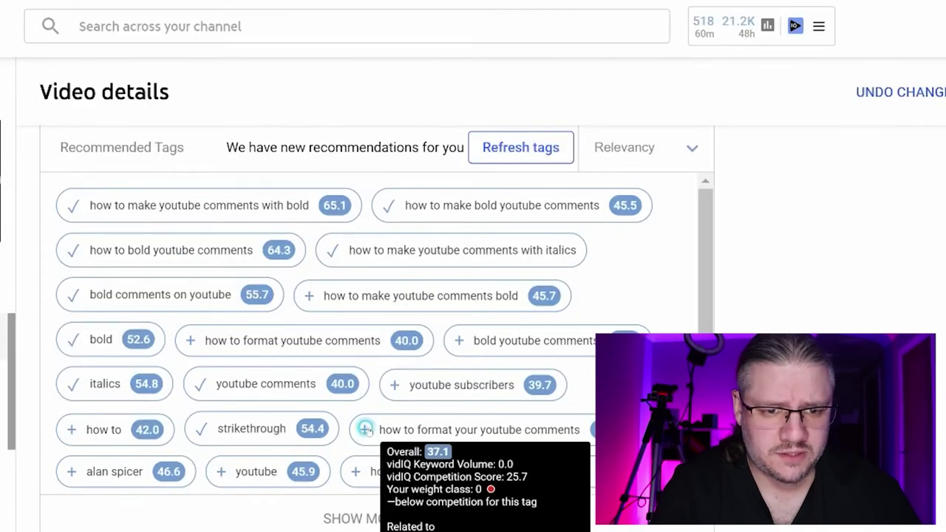
pyautogui.click(365, 430)
pyautogui.scroll(5, 365, 430)
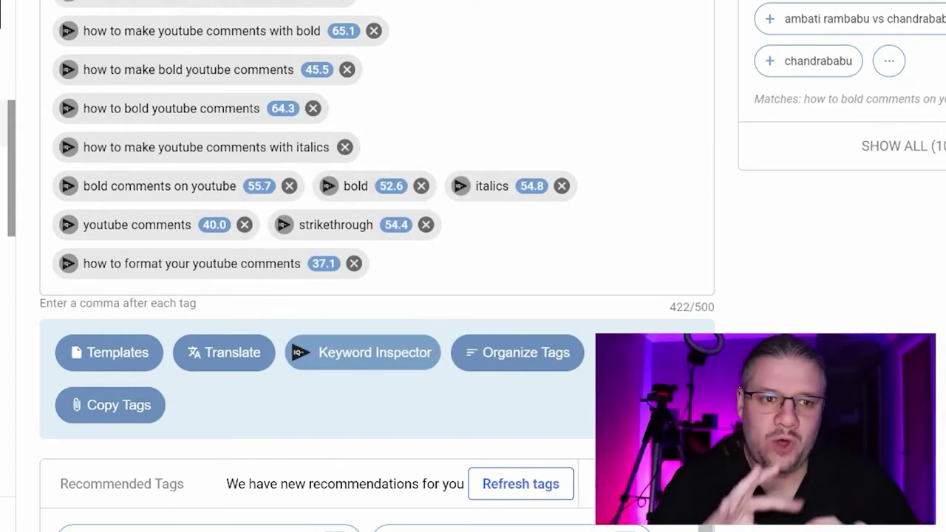
# Step: Refresh the recommended tags, add "italicize and strikethrough youtube comments" and "strikethrough comment youtube", and remove the tag "how to bold comments on youtube"
pyautogui.scroll(-3, 488, 281)
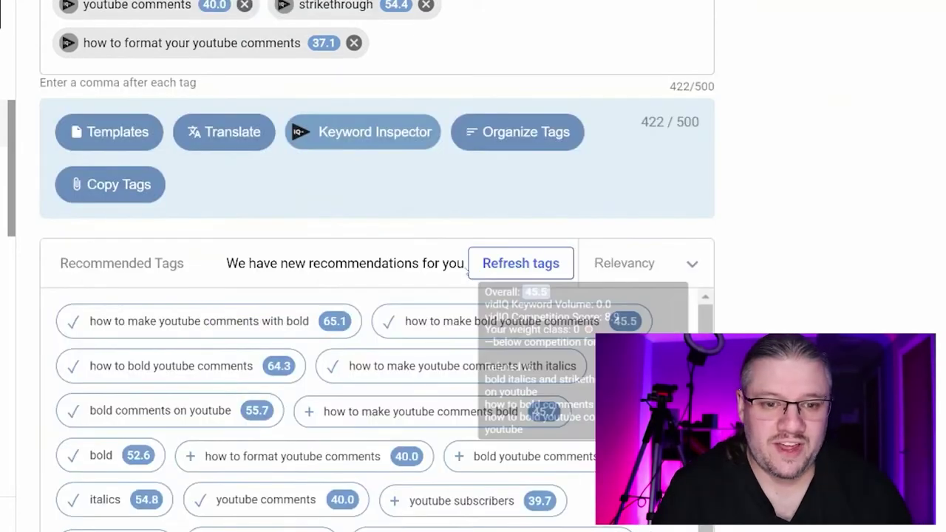
pyautogui.click(509, 266)
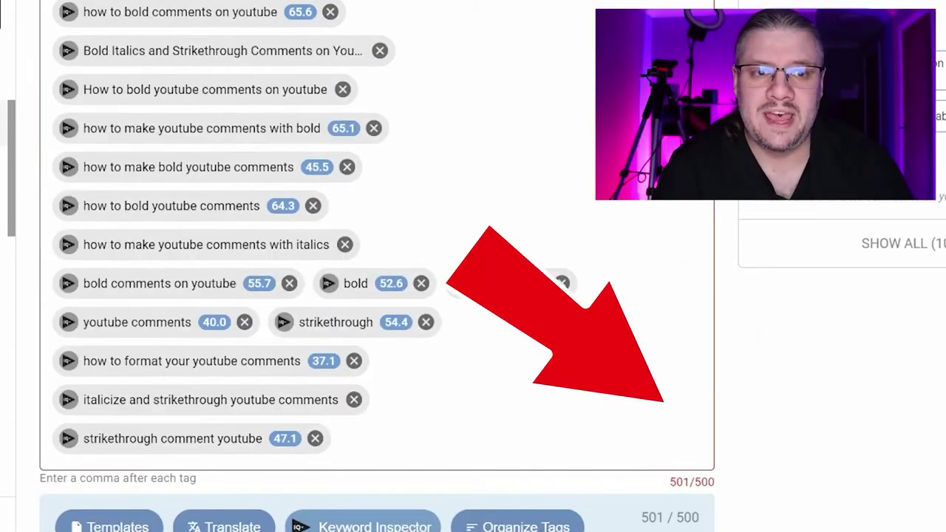
pyautogui.click(330, 12)
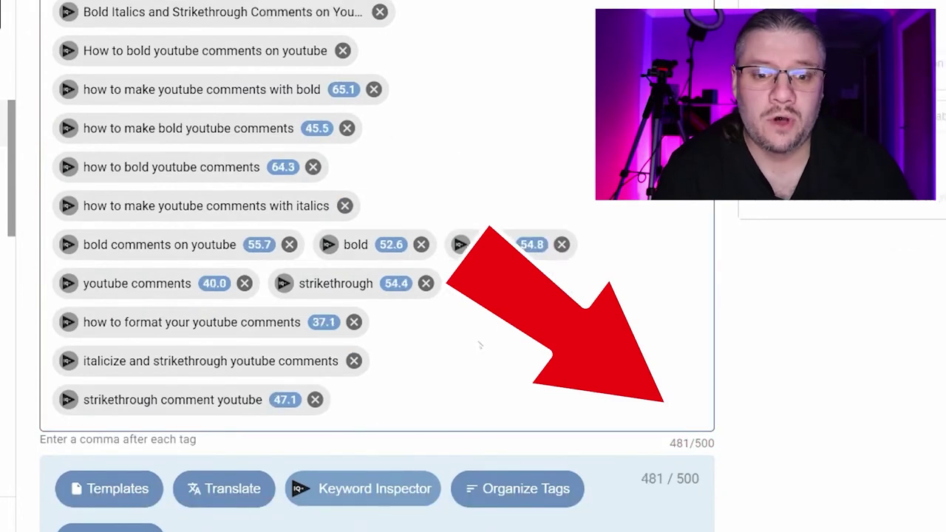
pyautogui.click(393, 412)
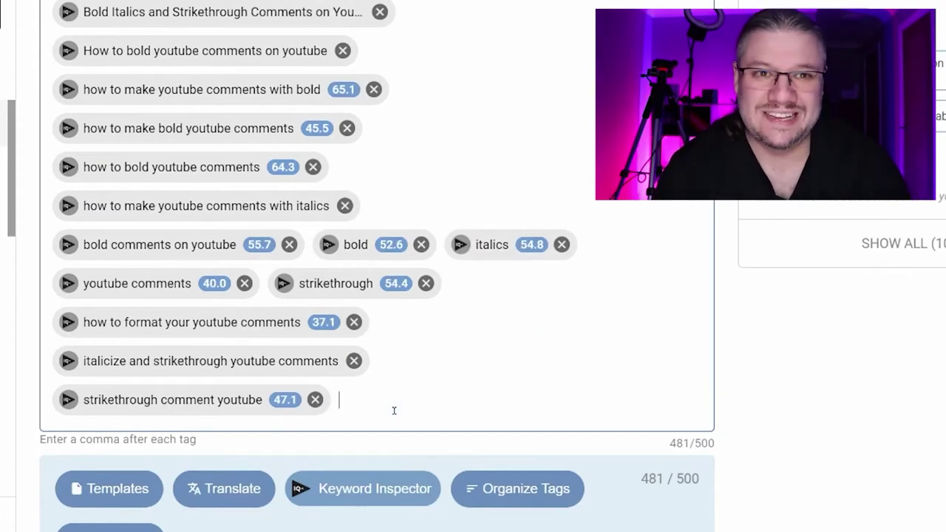
# Step: Refresh the recommended tags again and check which sort options the list offers, leaving it sorted by Relevancy
pyautogui.scroll(-10, 377, 296)
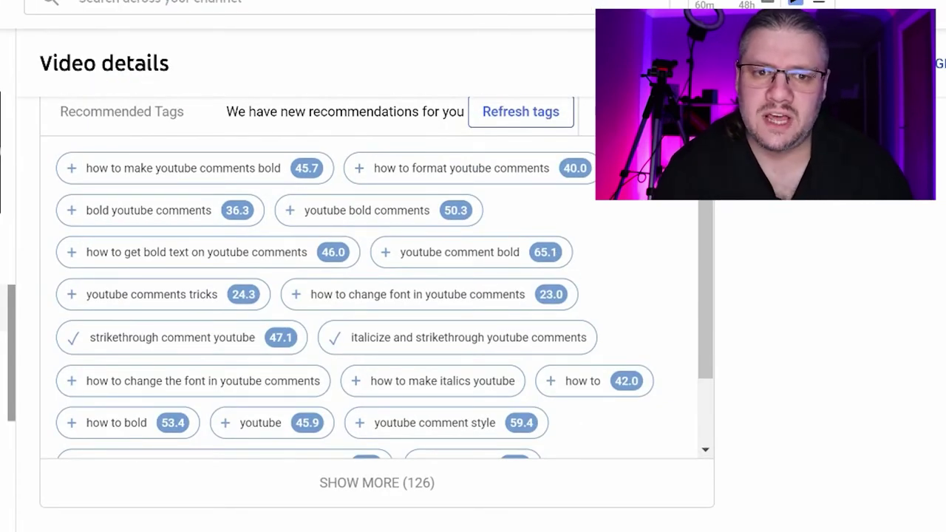
pyautogui.click(517, 112)
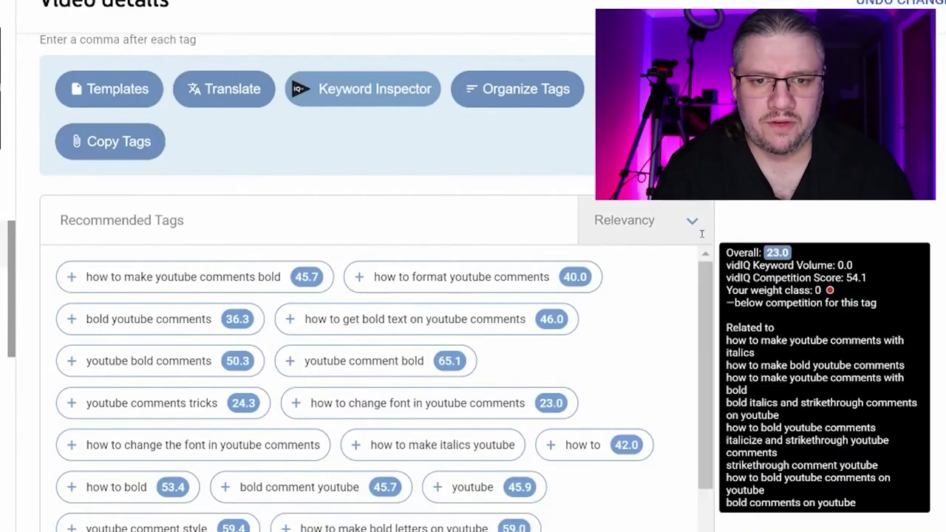
pyautogui.click(686, 220)
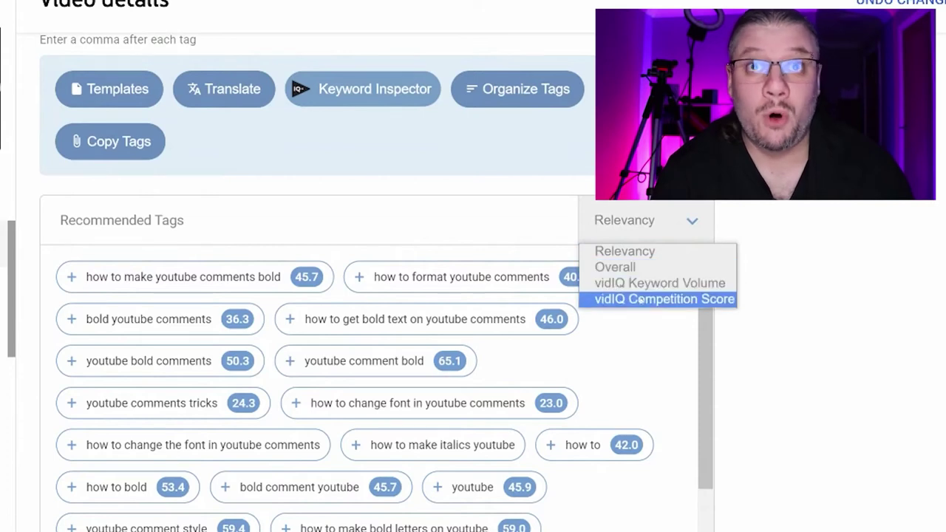
pyautogui.click(901, 365)
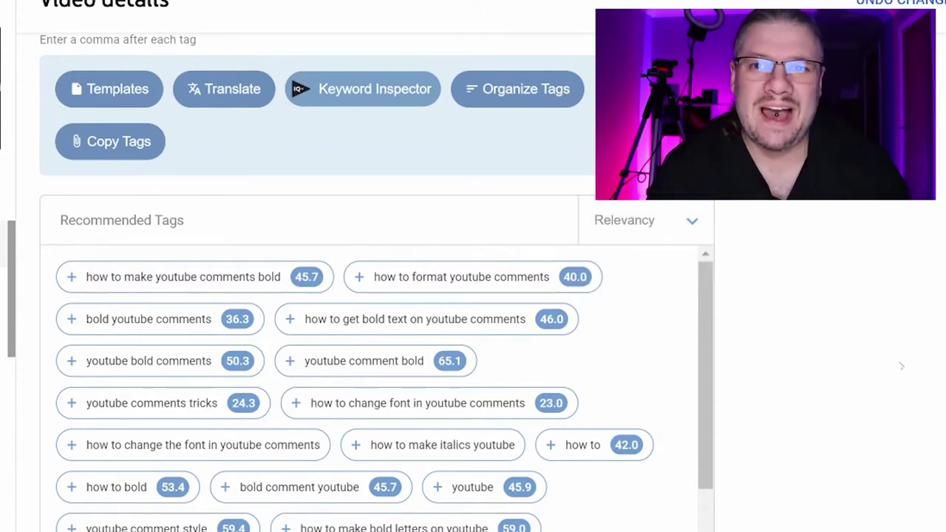
# Step: Check the available title and description languages, leaving English (United Kingdom) selected
pyautogui.scroll(-6, 284, 380)
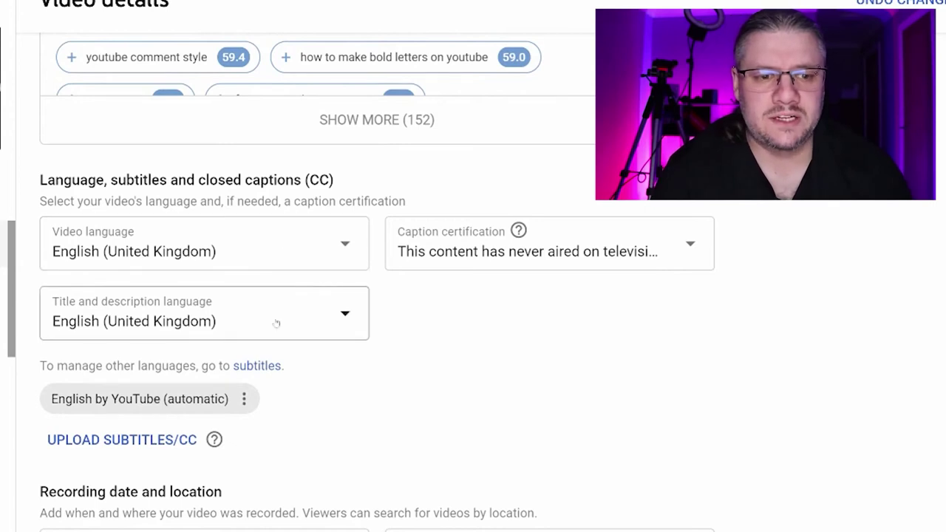
pyautogui.click(349, 319)
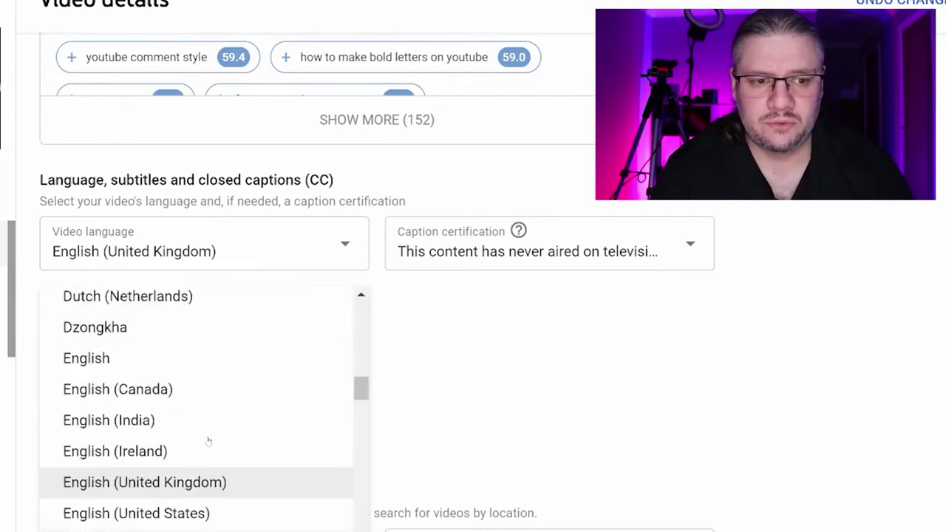
pyautogui.click(558, 395)
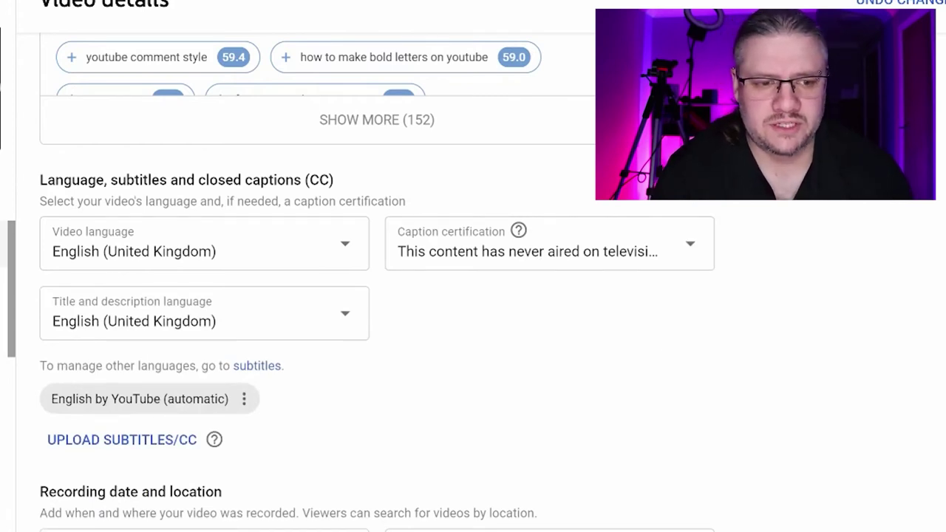
# Step: Check the licence and distribution options, leaving them at Standard YouTube Licence and Everywhere
pyautogui.scroll(-3, 377, 296)
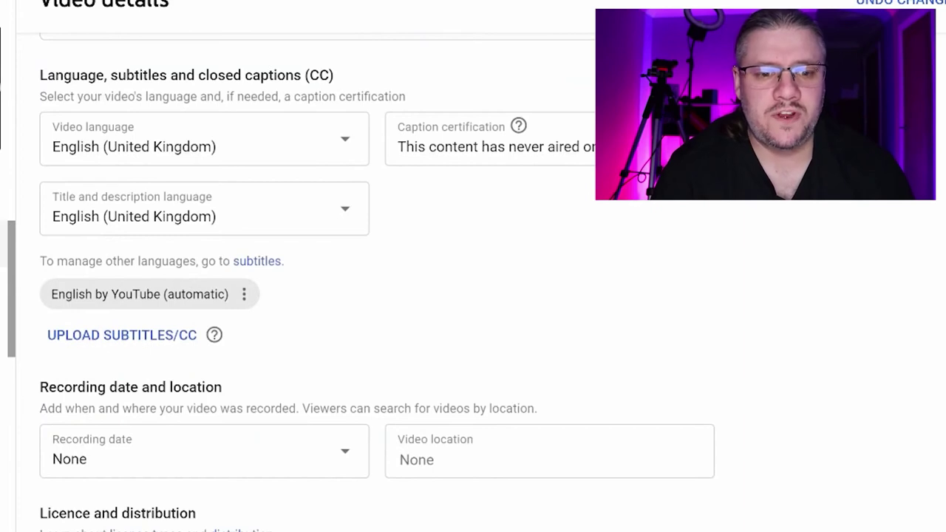
pyautogui.scroll(-5, 377, 296)
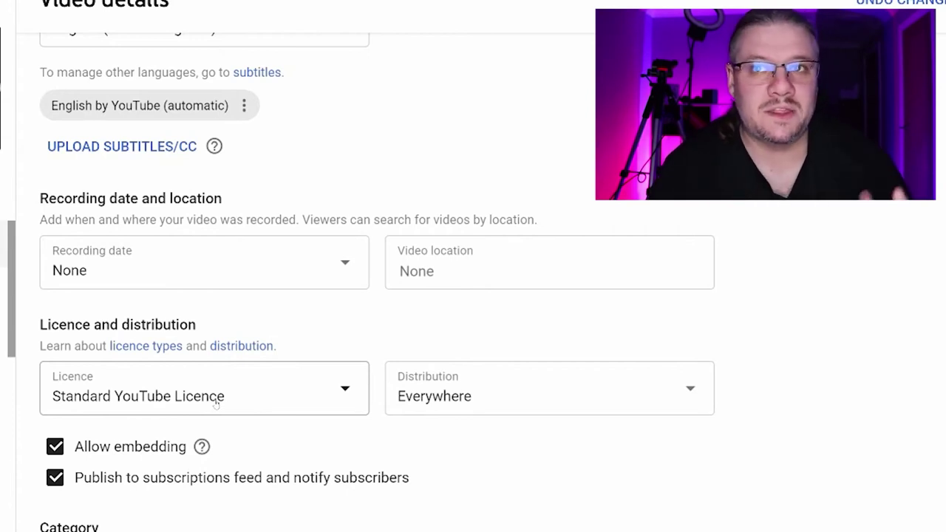
pyautogui.click(336, 393)
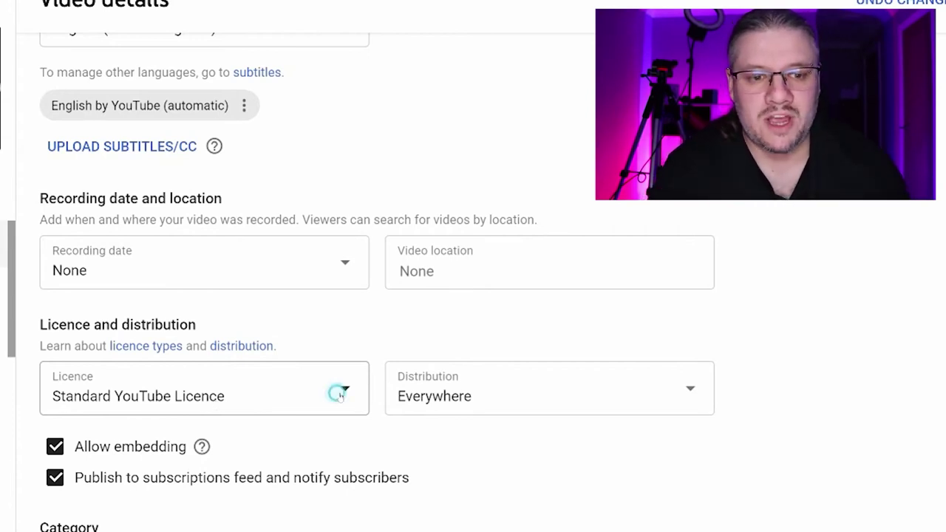
pyautogui.click(481, 450)
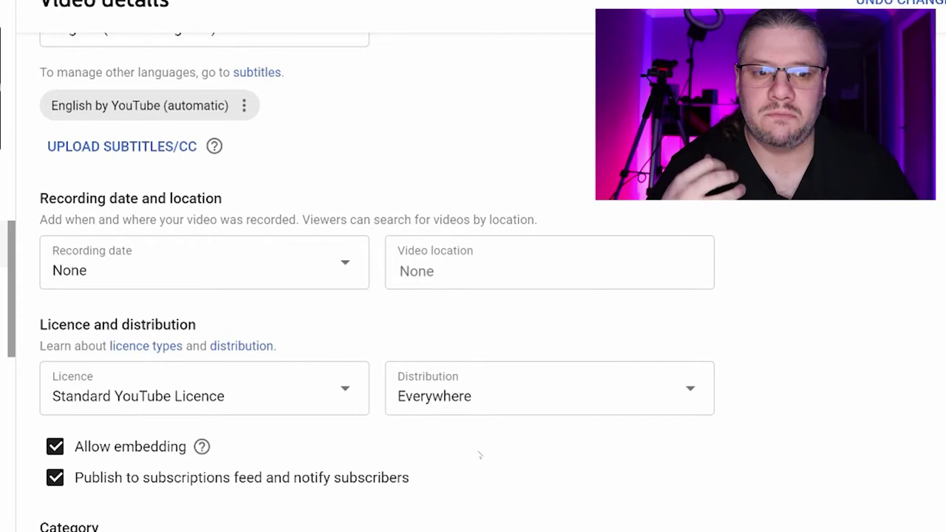
pyautogui.click(487, 401)
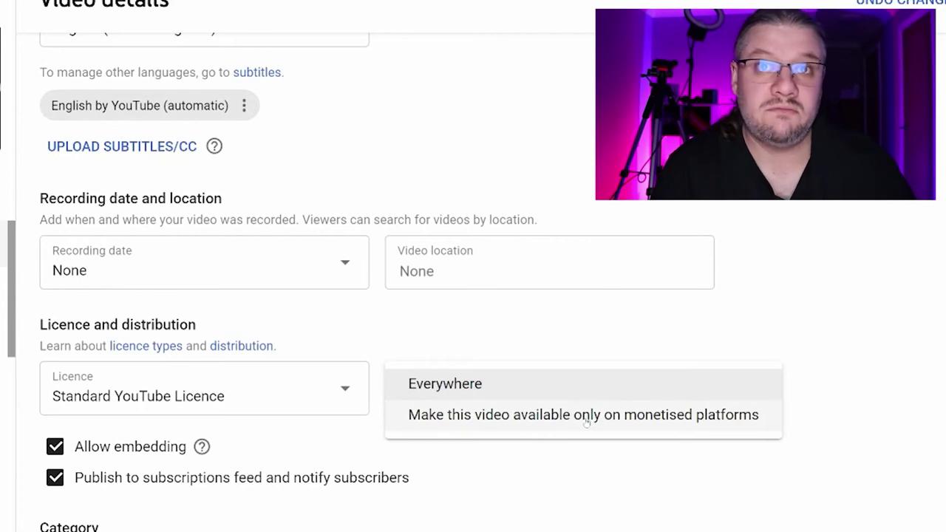
pyautogui.click(551, 516)
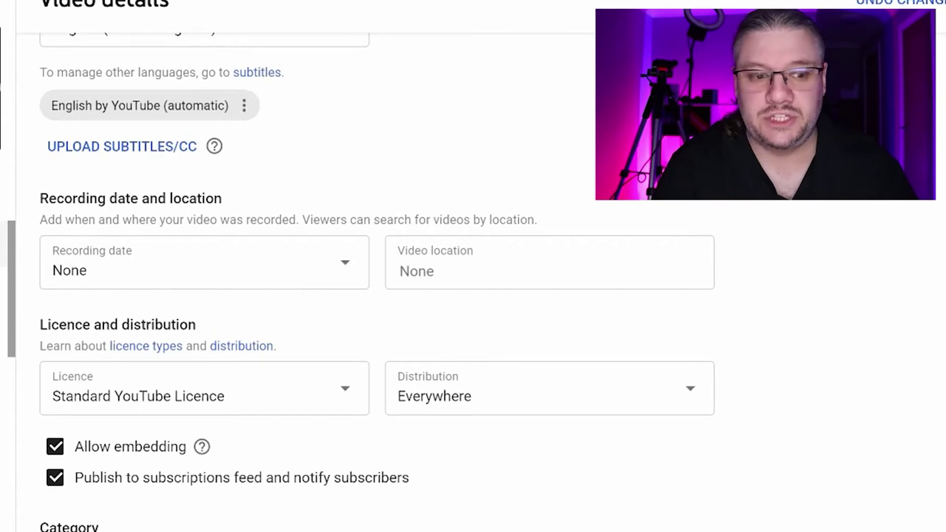
# Step: Review the category and the comment visibility options, keeping potentially inappropriate comments held for review
pyautogui.scroll(-3, 360, 404)
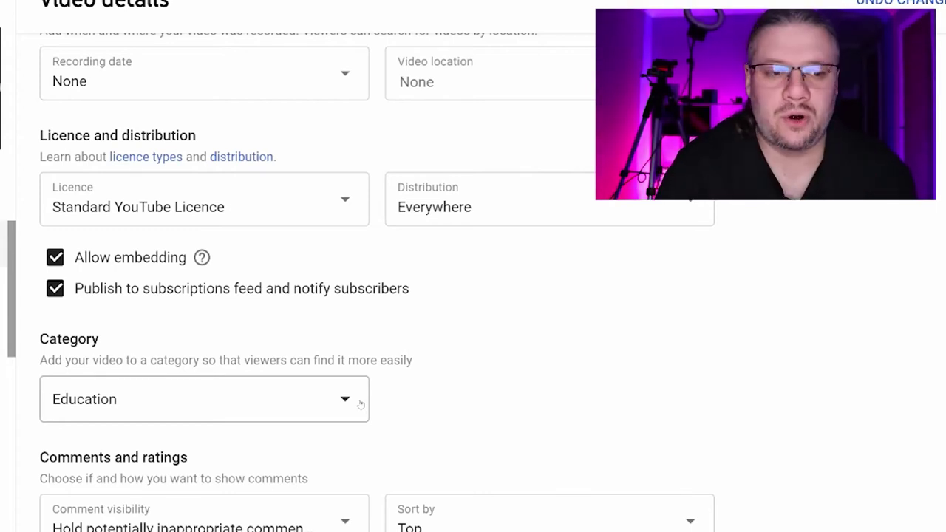
pyautogui.scroll(-2, 309, 490)
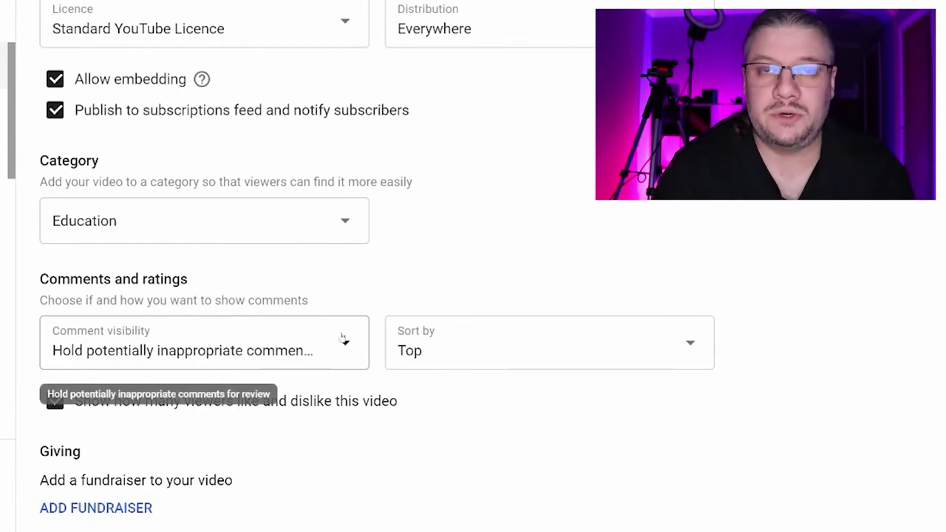
pyautogui.click(343, 337)
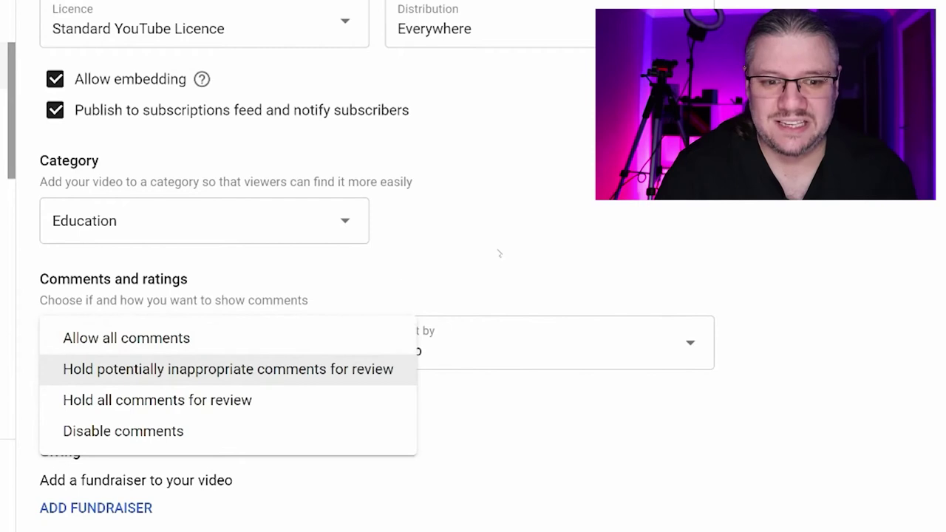
pyautogui.click(504, 354)
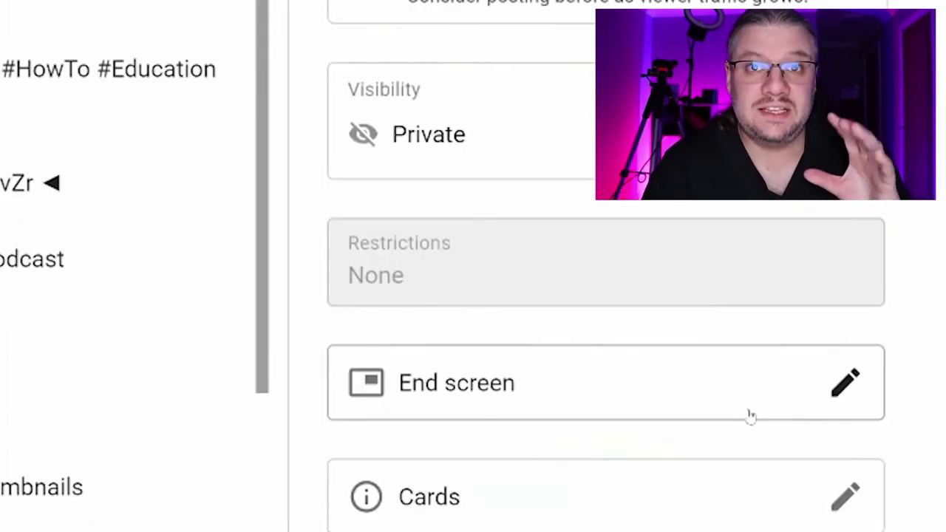
# Step: Open the end screen editor and preview the footage to place the playhead at the end screen's start, 1:01:16
pyautogui.click(539, 361)
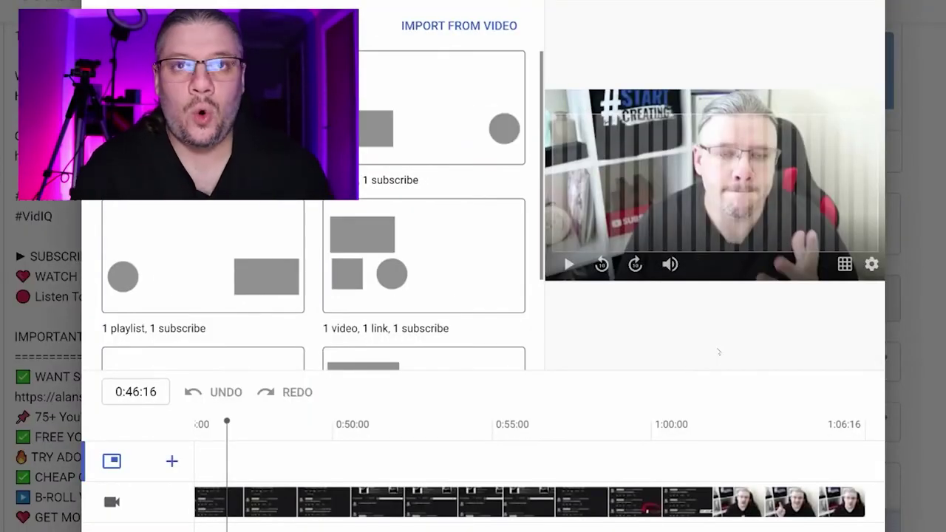
pyautogui.click(687, 462)
pyautogui.moveTo(687, 424)
pyautogui.mouseDown()
pyautogui.moveTo(718, 429)
pyautogui.moveTo(694, 428)
pyautogui.mouseUp()
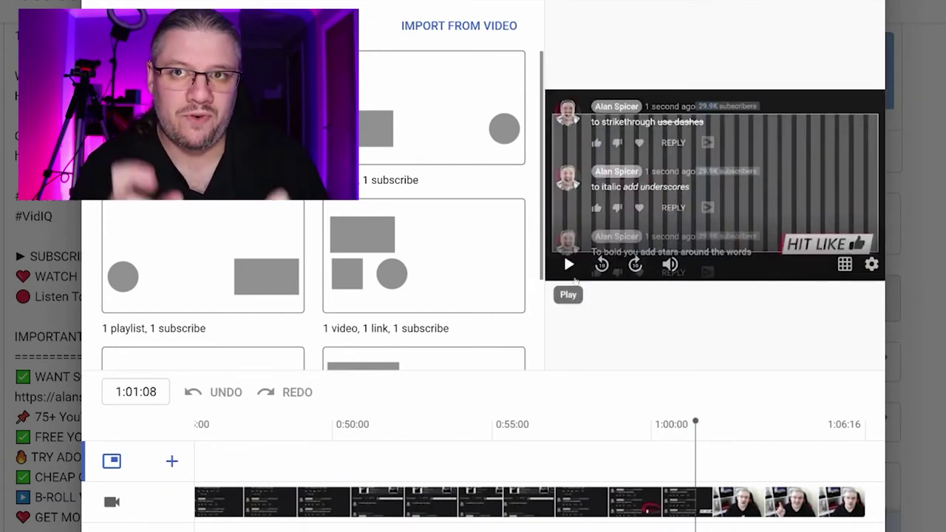
pyautogui.click(570, 266)
pyautogui.click(570, 266)
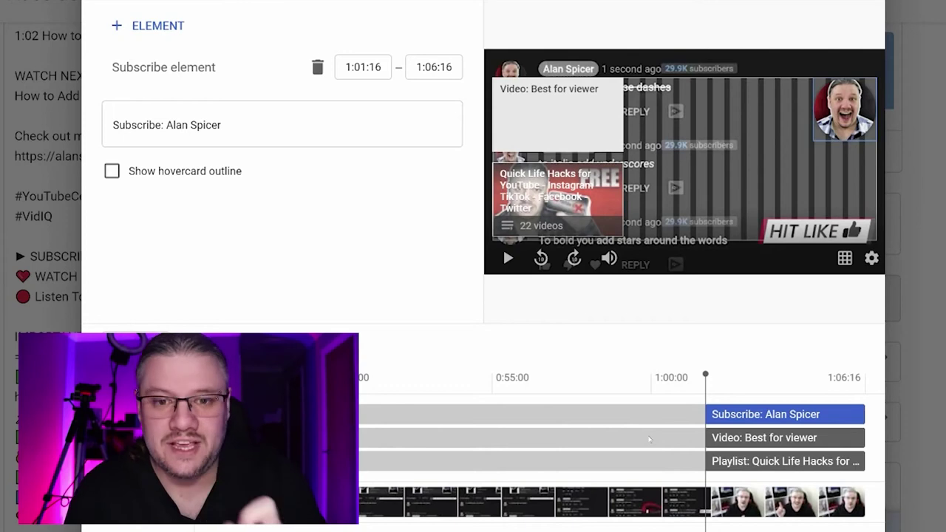
# Step: Play the closing seconds to check how the end screen elements sit over the presenter
pyautogui.click(508, 259)
pyautogui.click(508, 259)
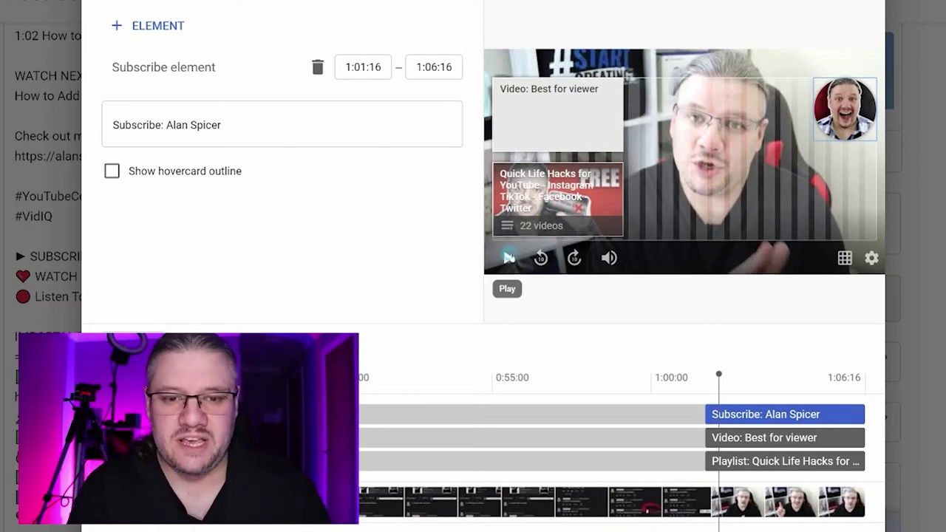
pyautogui.click(509, 257)
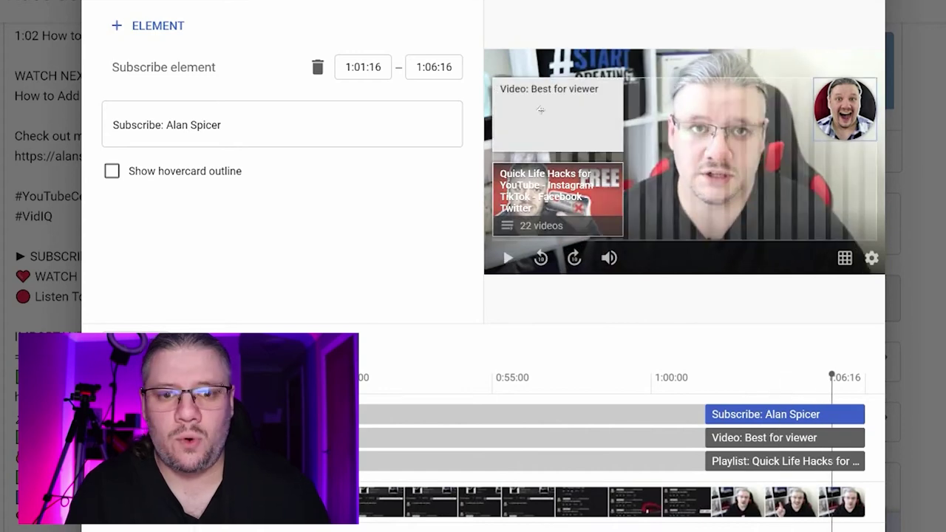
# Step: Swap the end screen's playlist and "Best for viewer" video elements so that the playlist sits above the video
pyautogui.moveTo(557, 96); pyautogui.dragTo(706, 185)
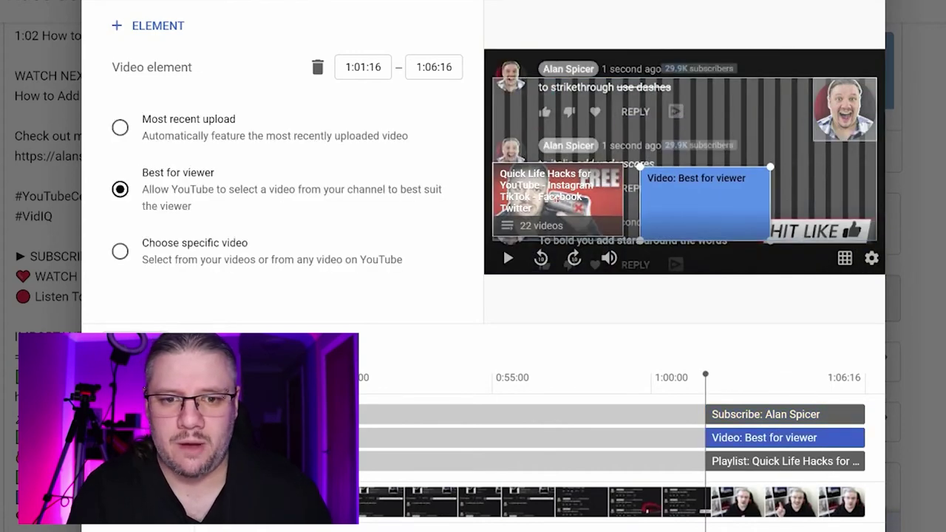
pyautogui.moveTo(558, 200); pyautogui.dragTo(558, 114)
pyautogui.moveTo(708, 202); pyautogui.dragTo(560, 197)
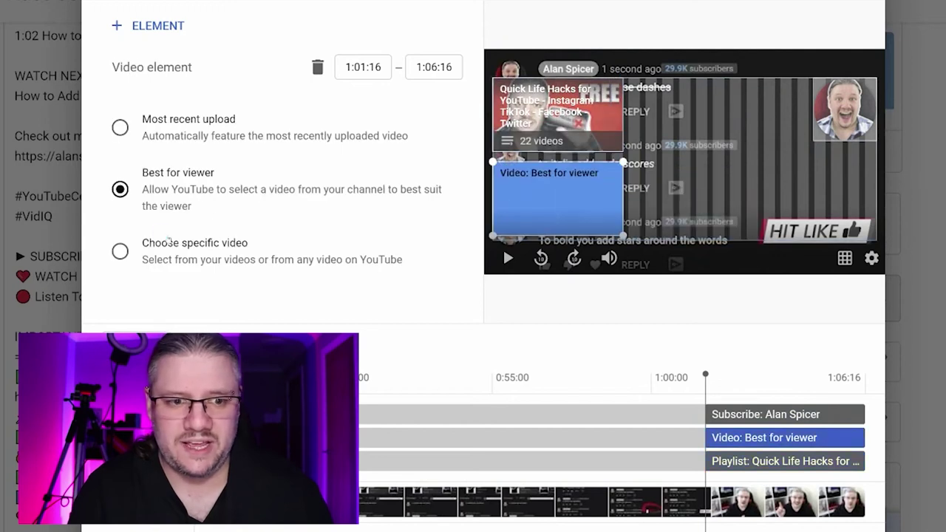
# Step: Search playlists for "subscribers" plus the channel owner's name and choose "How To Get Subscribers 2020" for the end screen
pyautogui.click(169, 240)
pyautogui.write('subscribers')
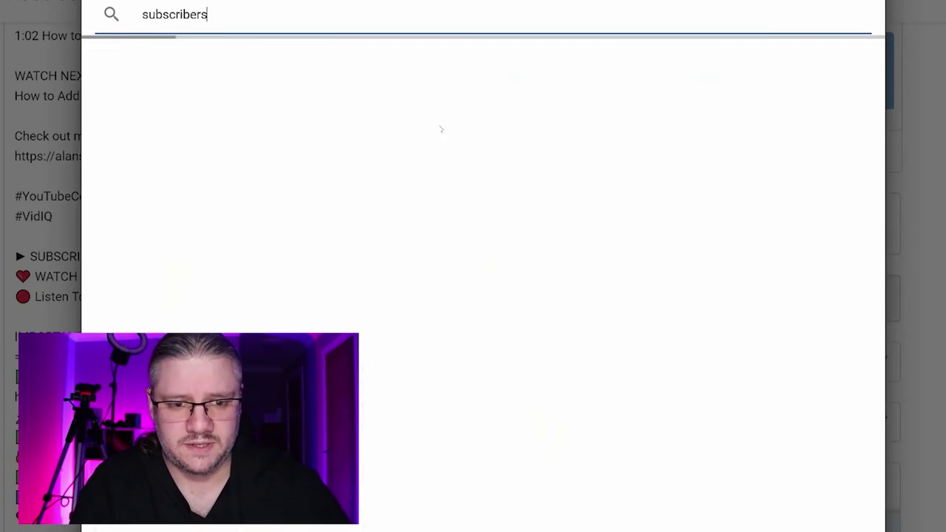
pyautogui.write(' alan spicer')
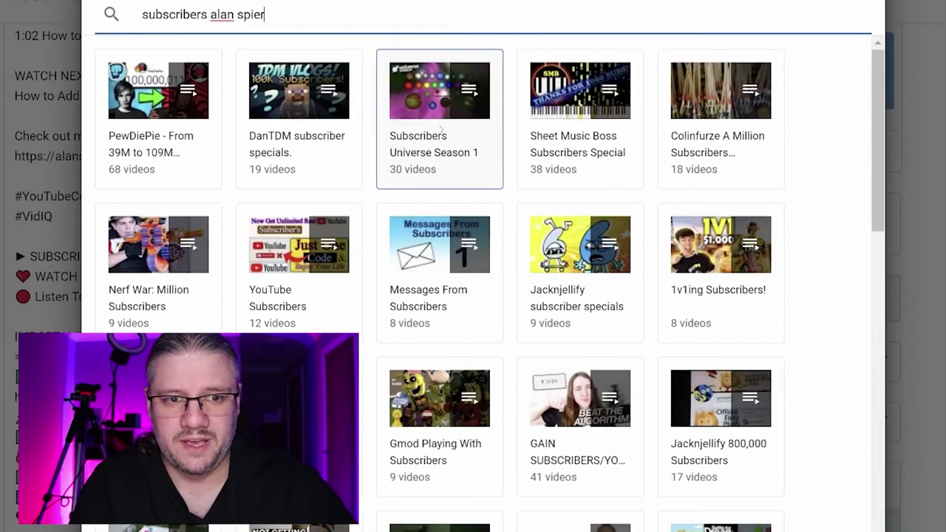
pyautogui.press('BackSpace')
pyautogui.press('BackSpace')
pyautogui.write('cer')
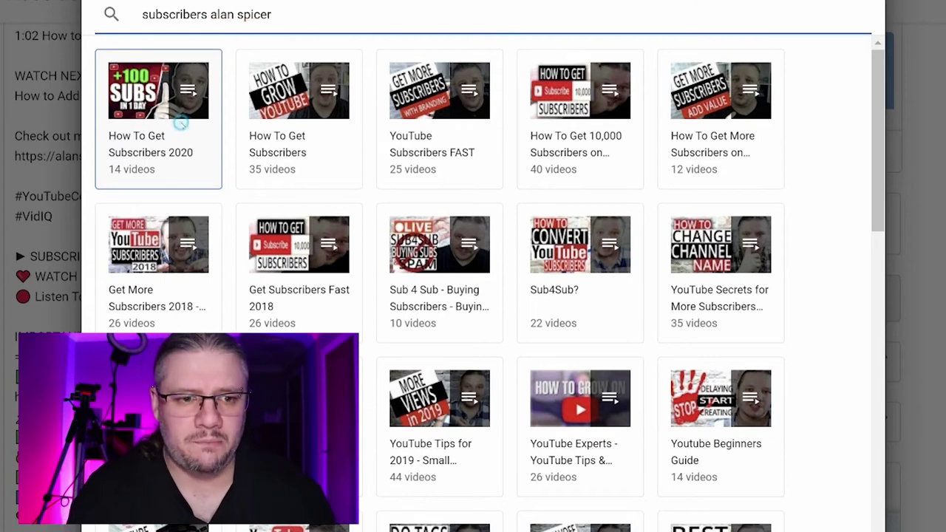
pyautogui.click(181, 124)
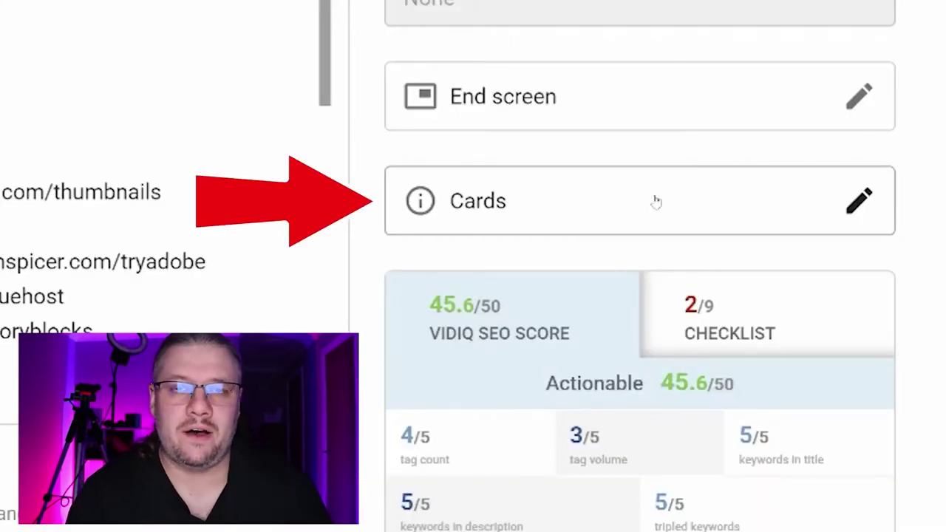
# Step: Add a playlist card at 1:02:09 for "How To Get Subscribers 2020", searching for "subscribers" plus the channel owner's name
pyautogui.click(656, 201)
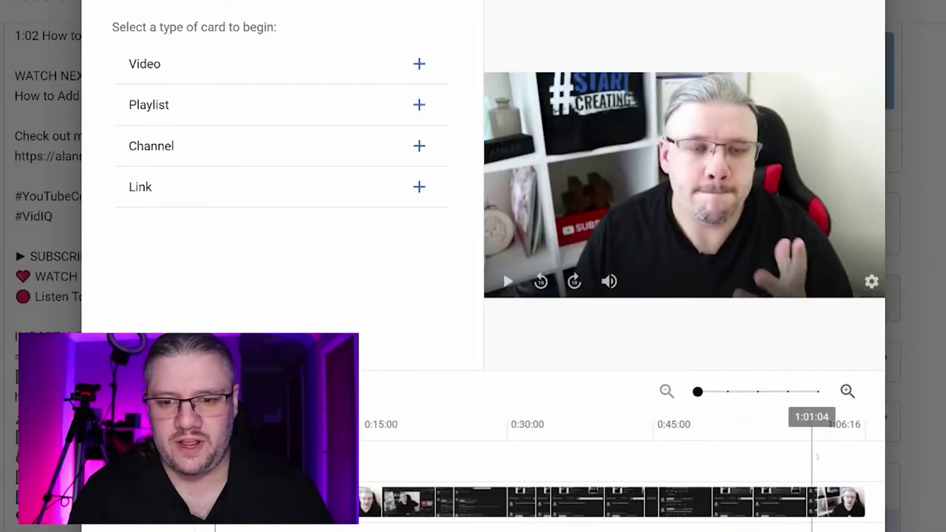
pyautogui.click(823, 463)
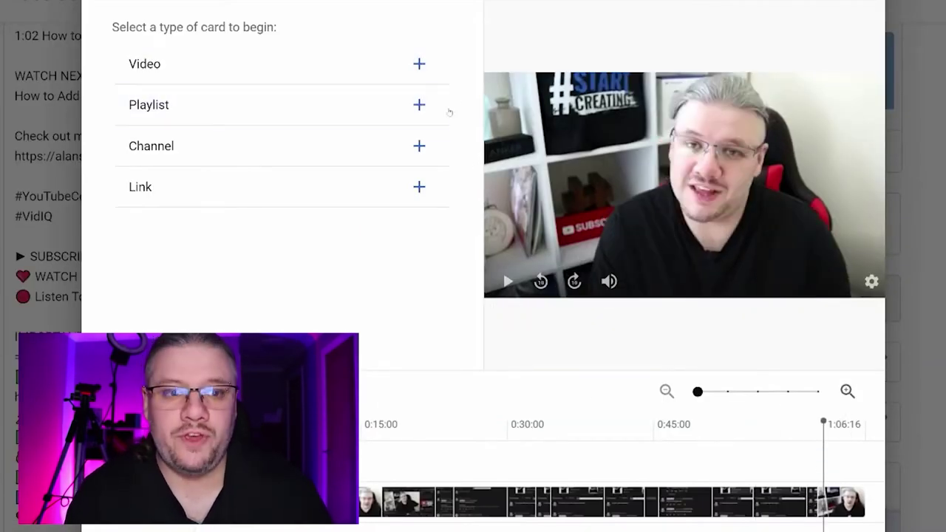
pyautogui.click(418, 104)
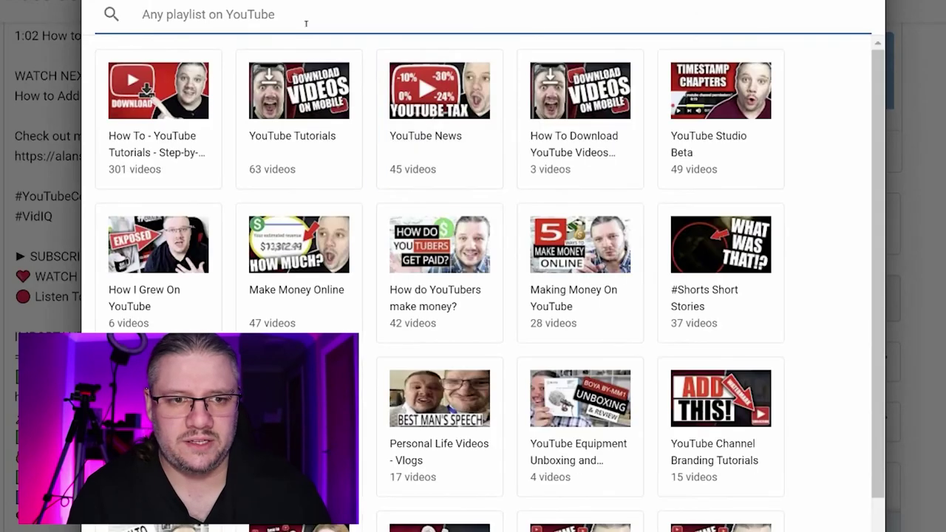
pyautogui.write('s')
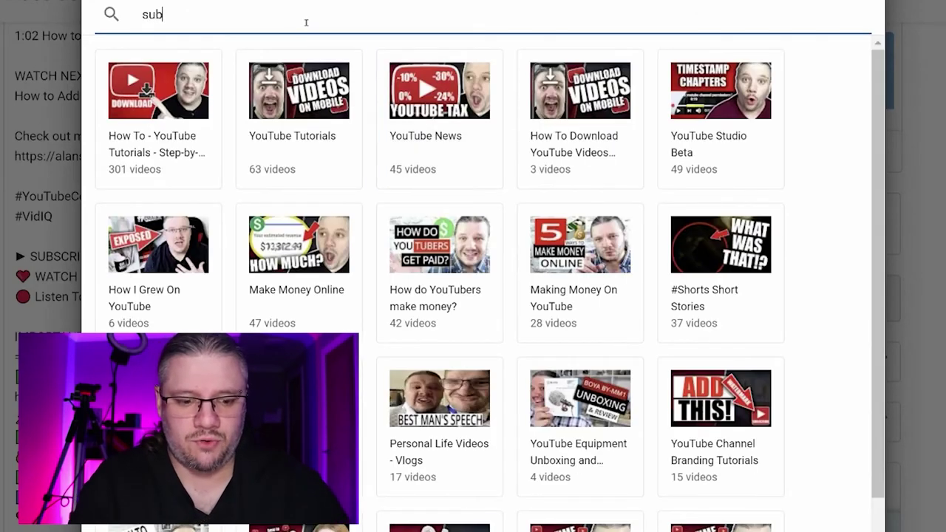
pyautogui.write('ub')
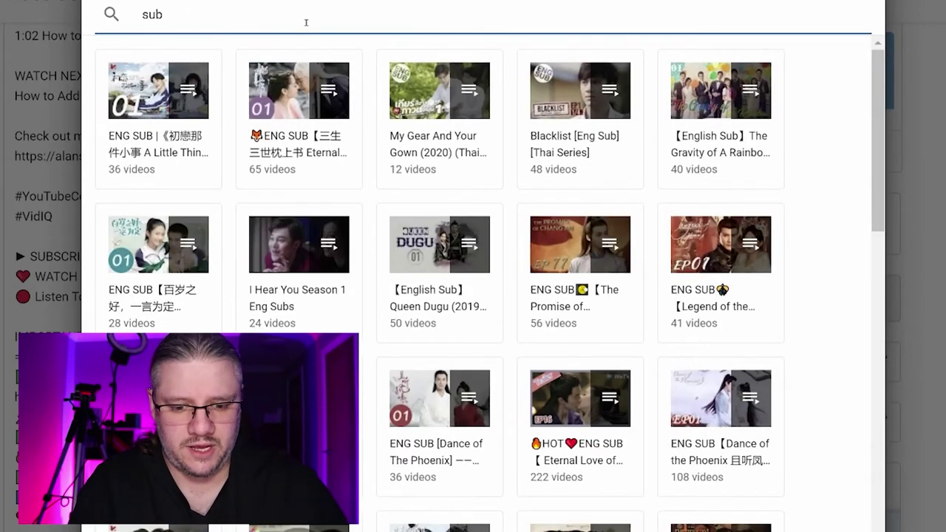
pyautogui.write('scr')
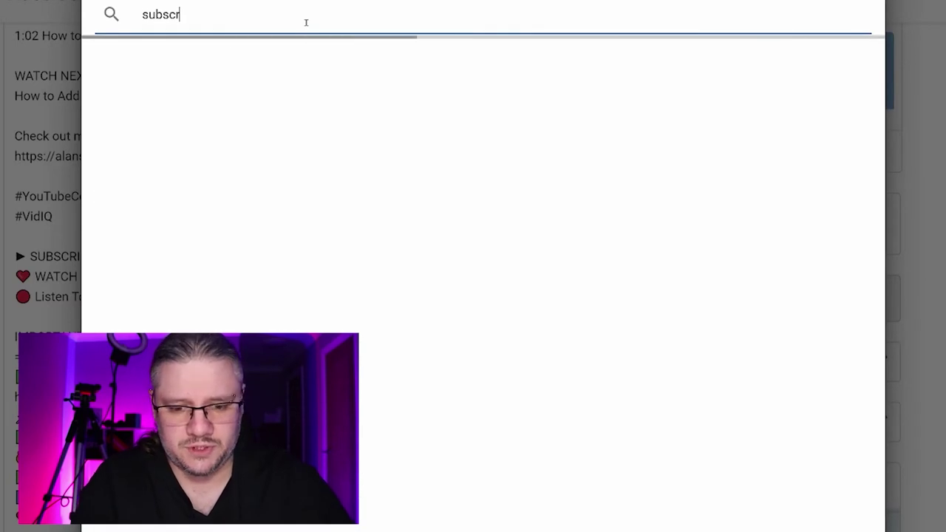
pyautogui.write('ibers alan spicer')
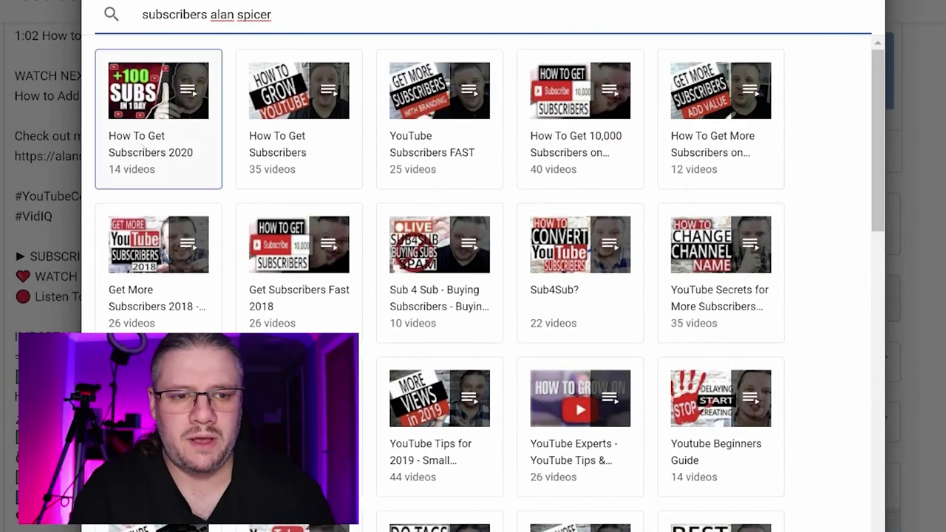
pyautogui.click(145, 144)
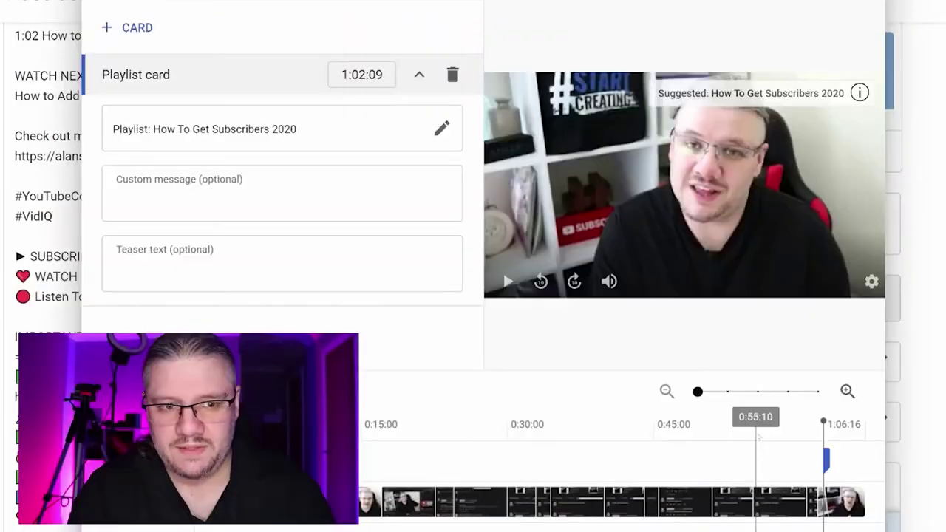
# Step: Give the playlist card the custom message "GET MORE SUBSCRIBERS" and teaser text "WANT MORE SUBSCRIBERS?", and save the cards
pyautogui.click(203, 203)
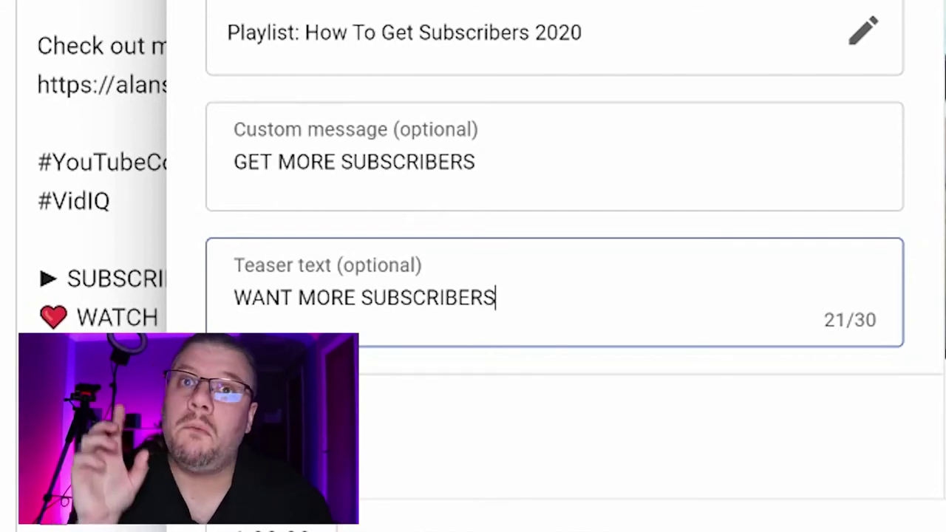
pyautogui.write('?')
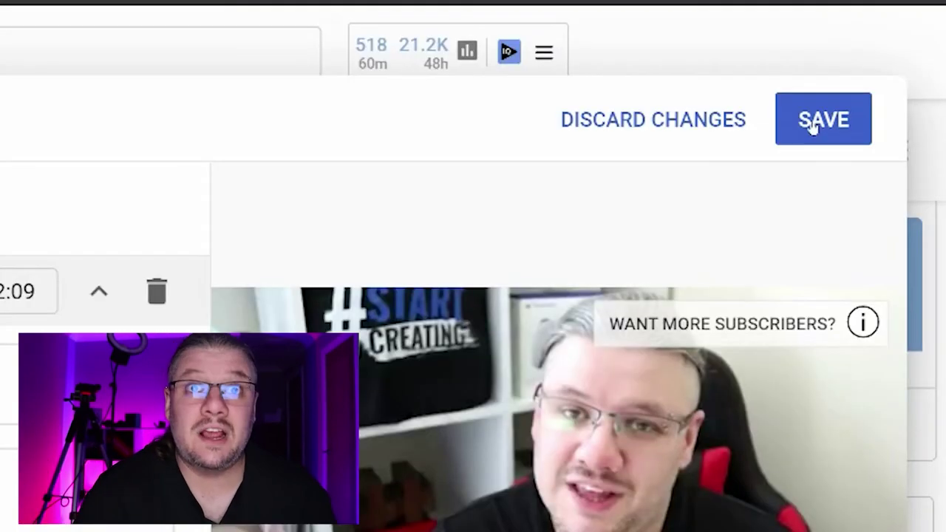
pyautogui.click(813, 122)
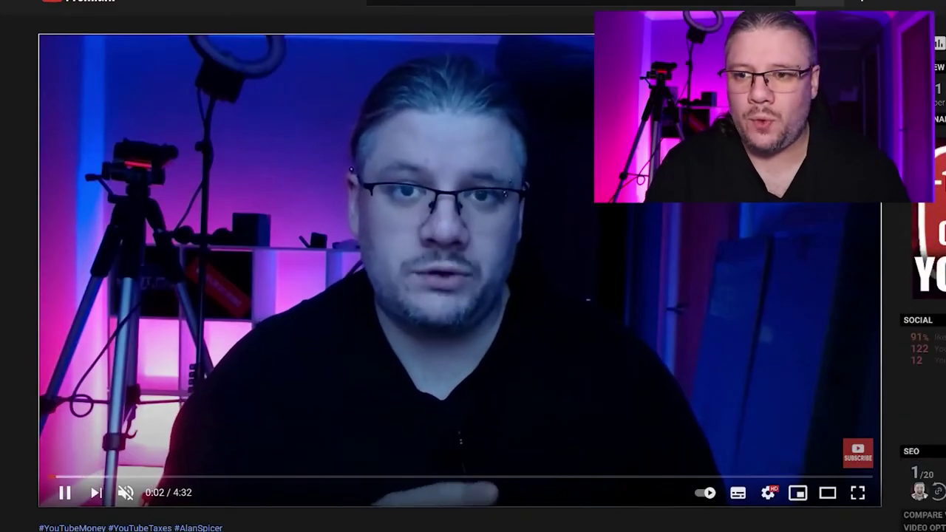
# Step: Post the public comment "I will never delete my channel :)" on the video about deleting a YouTube channel on mobile
pyautogui.scroll(-10, 473, 295)
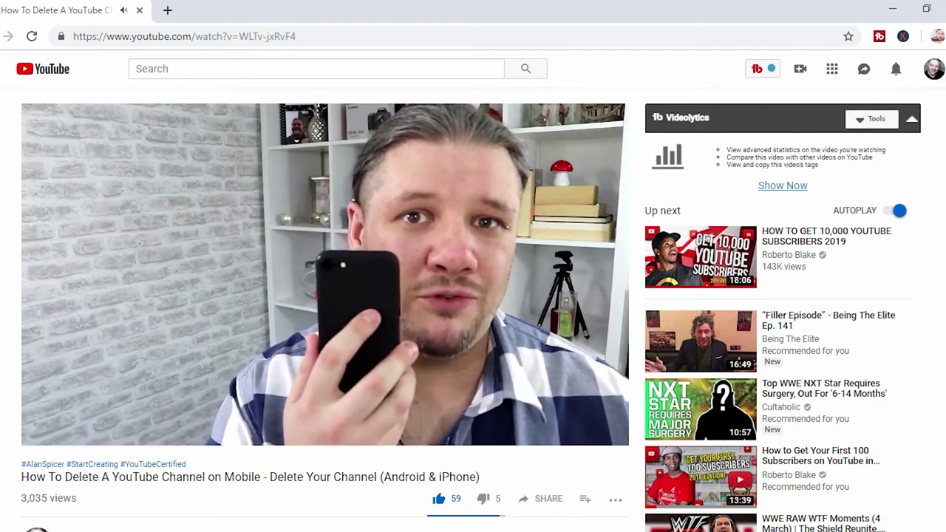
pyautogui.scroll(-5, 473, 309)
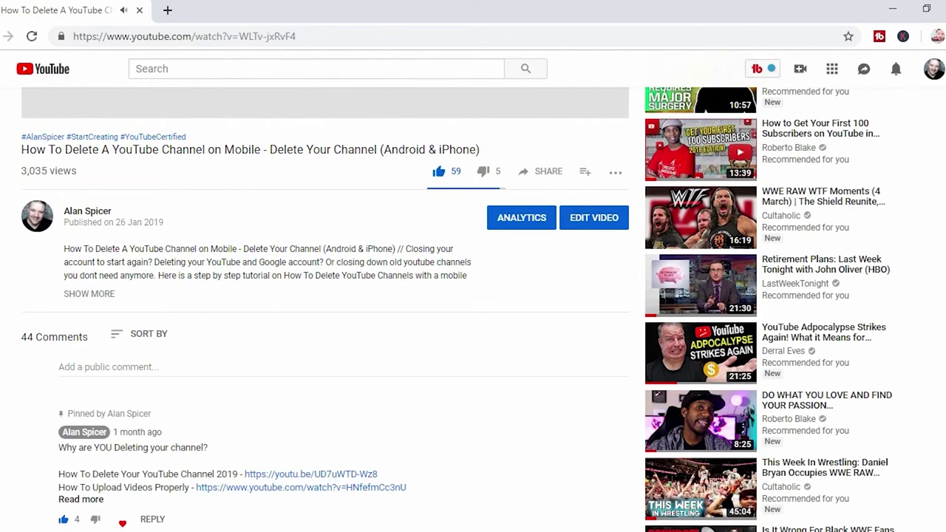
pyautogui.scroll(-1, 473, 309)
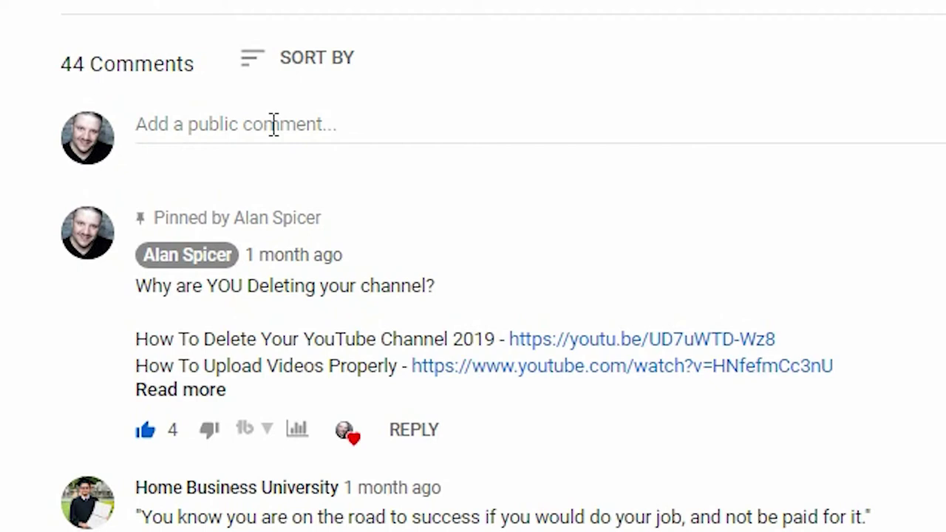
pyautogui.click(273, 124)
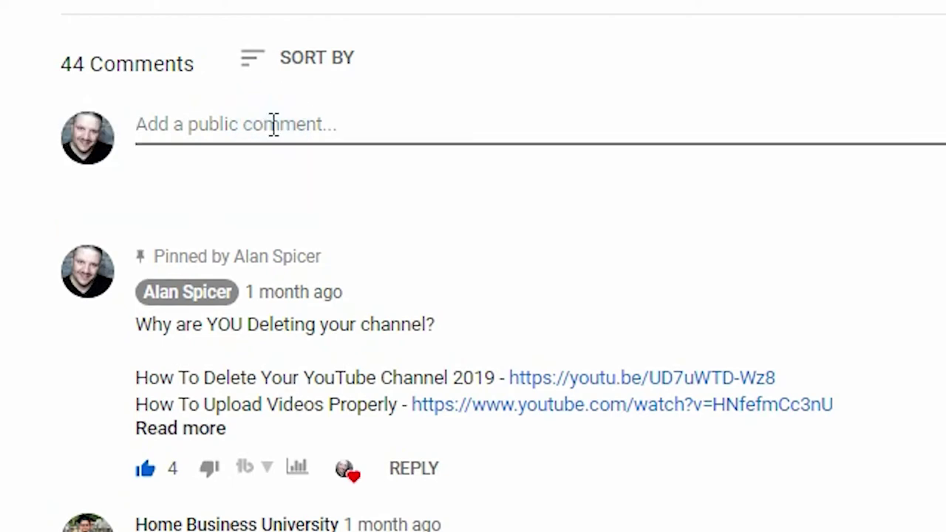
pyautogui.write('I will never delete my channel :)')
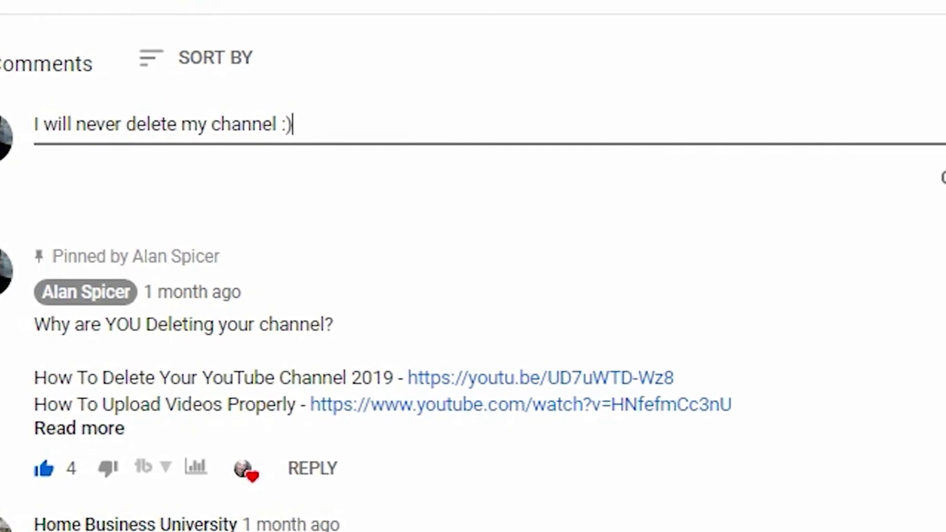
pyautogui.click(933, 187)
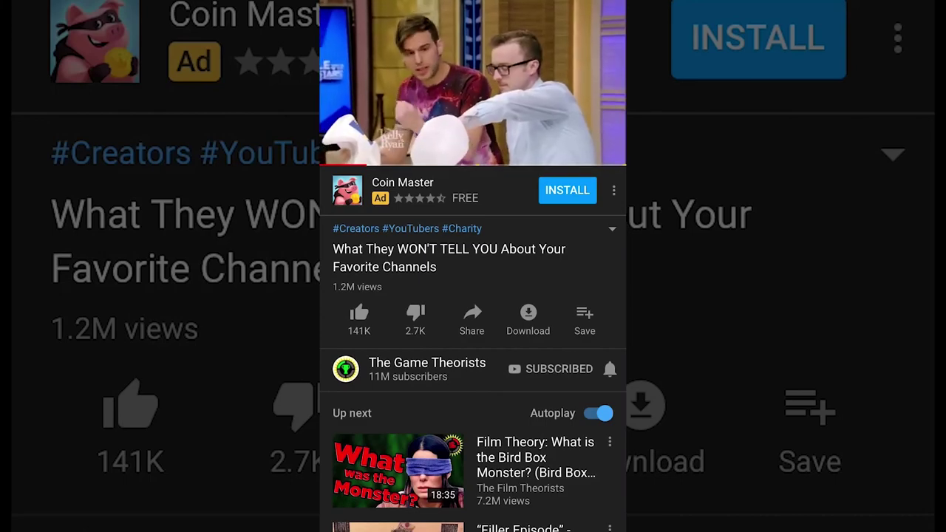
# Step: Post the public comment "I always love these videos :)" on The Game Theorists' video in the mobile app
pyautogui.scroll(-10, 473, 333)
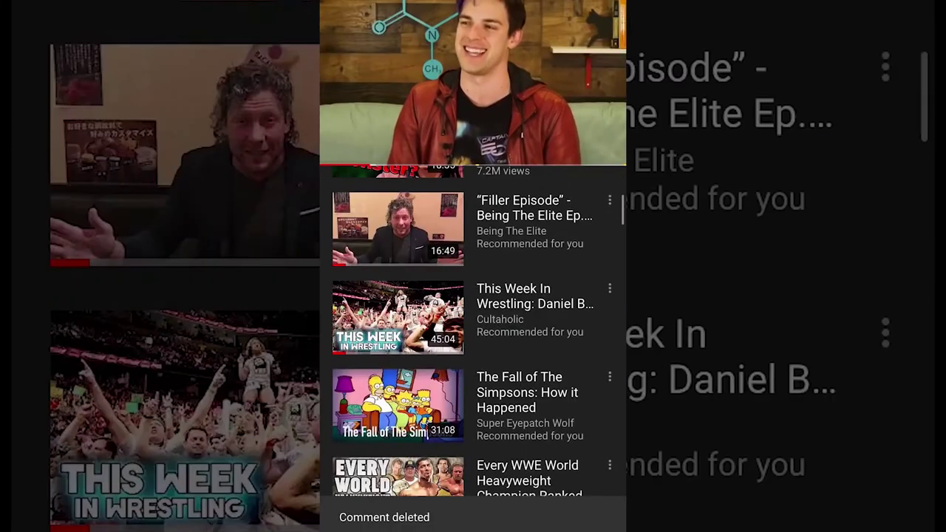
pyautogui.scroll(-15, 473, 333)
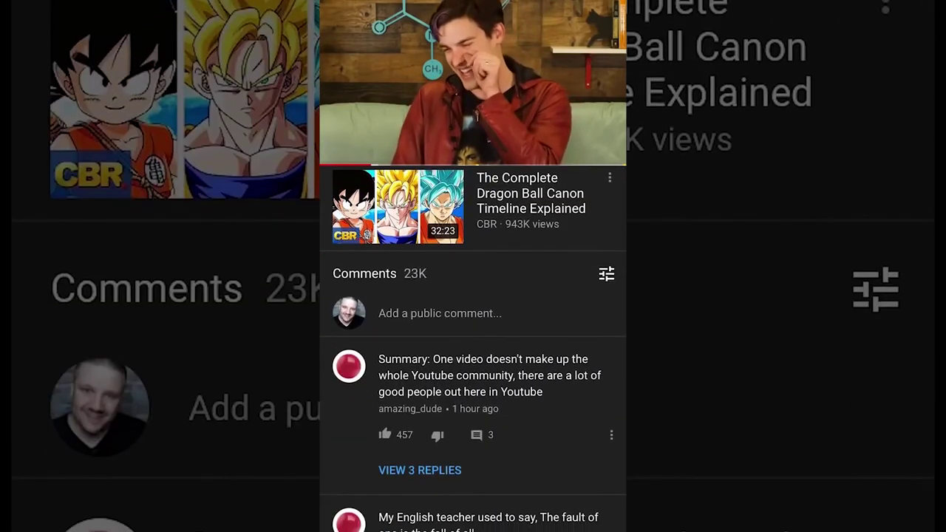
pyautogui.click(428, 312)
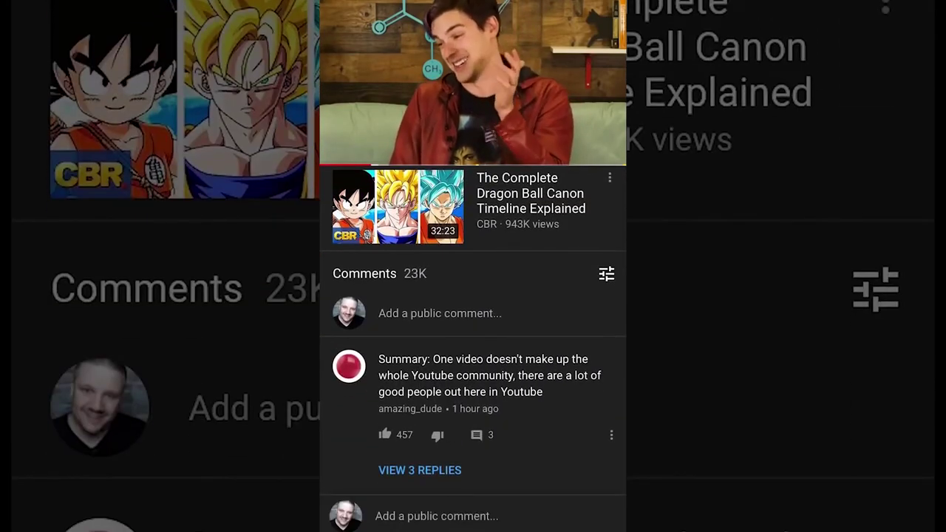
pyautogui.write('I ')
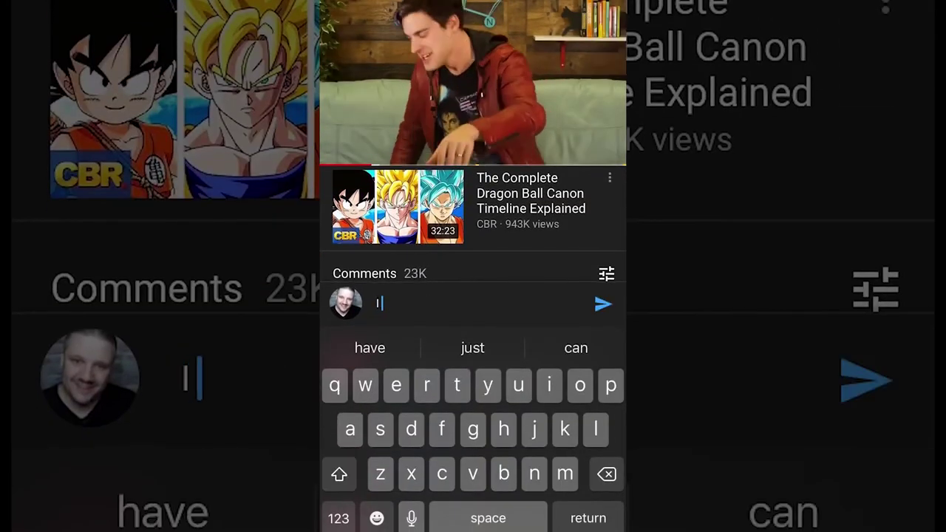
pyautogui.write('alwa')
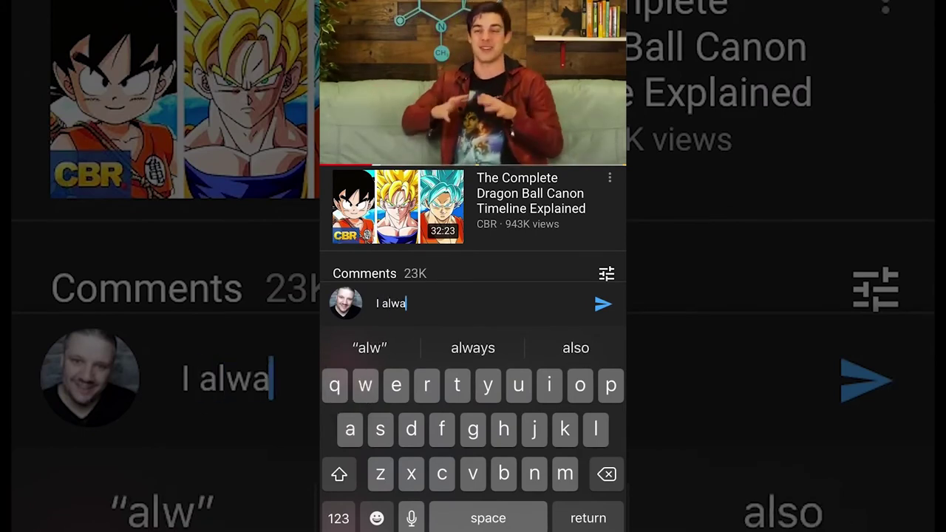
pyautogui.write('ys lov')
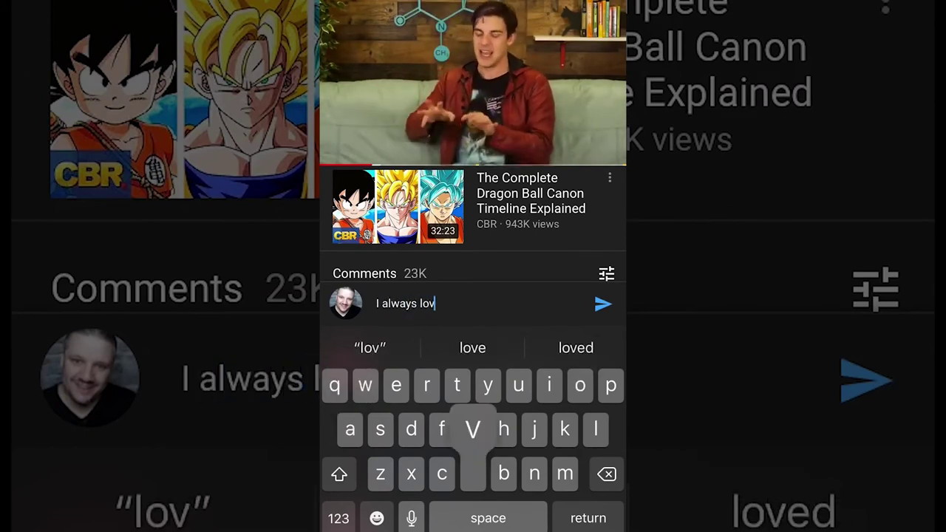
pyautogui.write('e these ')
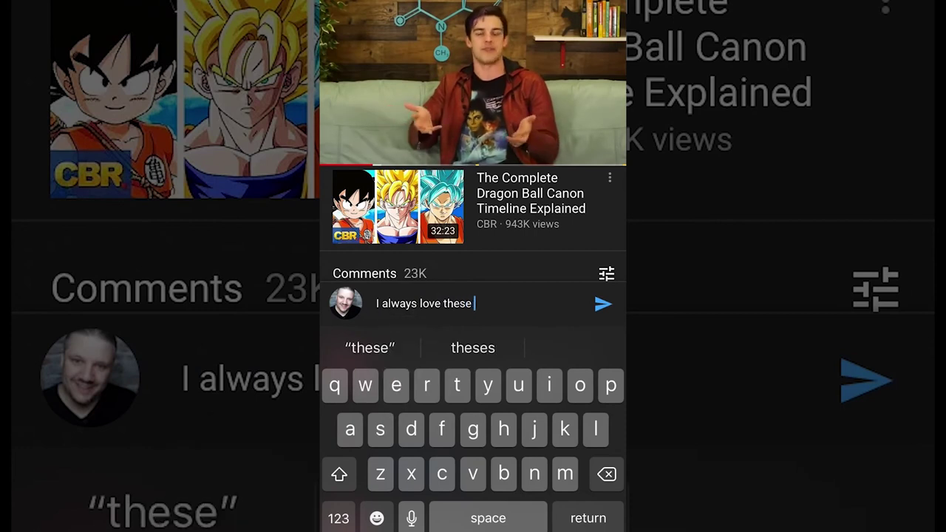
pyautogui.write('videos')
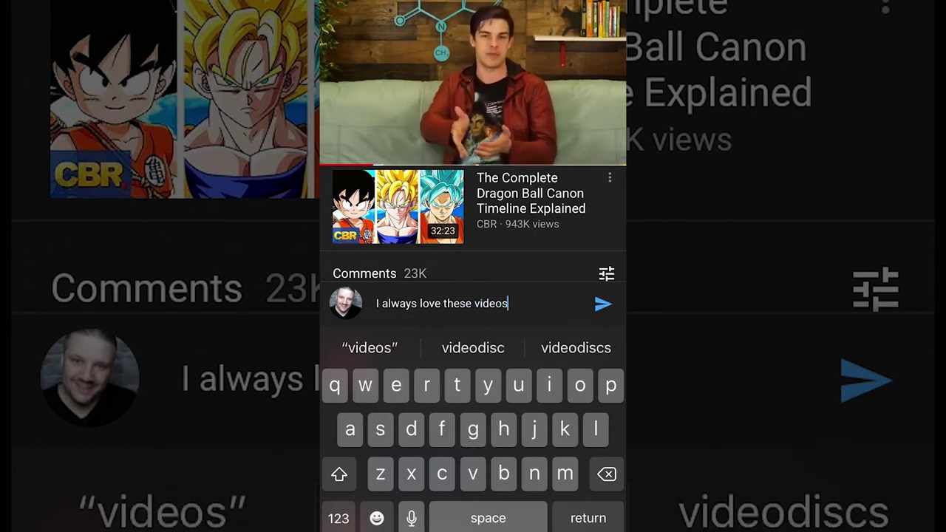
pyautogui.click(338, 519)
pyautogui.write(':)')
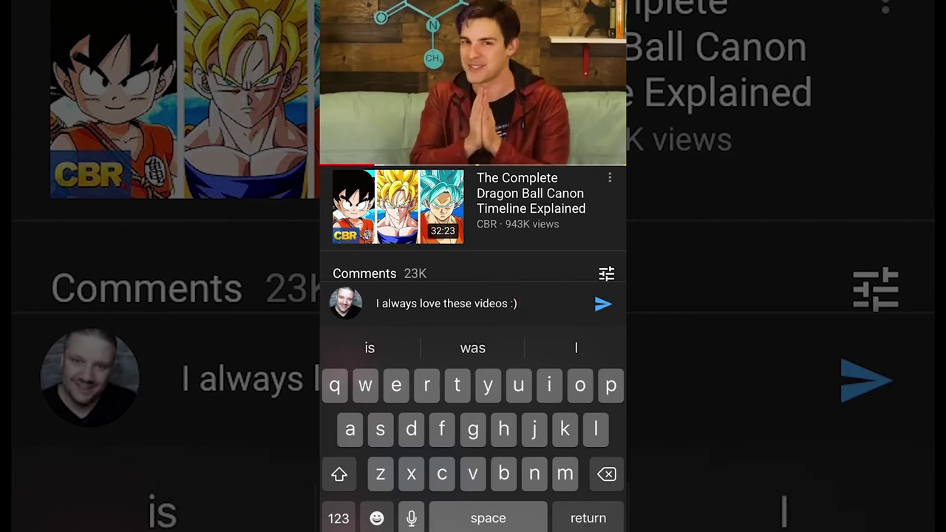
pyautogui.click(603, 304)
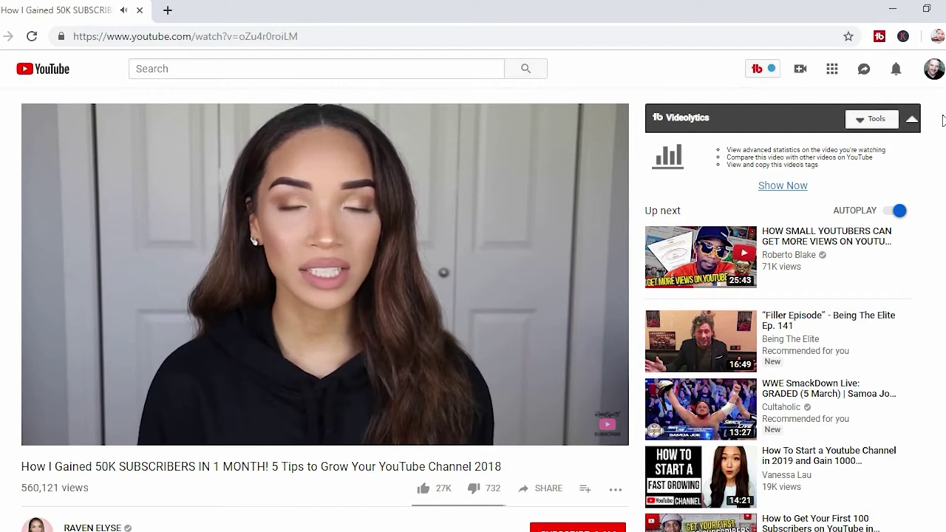
# Step: Subscribe to the channel that published "How I Gained 50K SUBSCRIBERS IN 1 MONTH!"
pyautogui.scroll(-3, 473, 311)
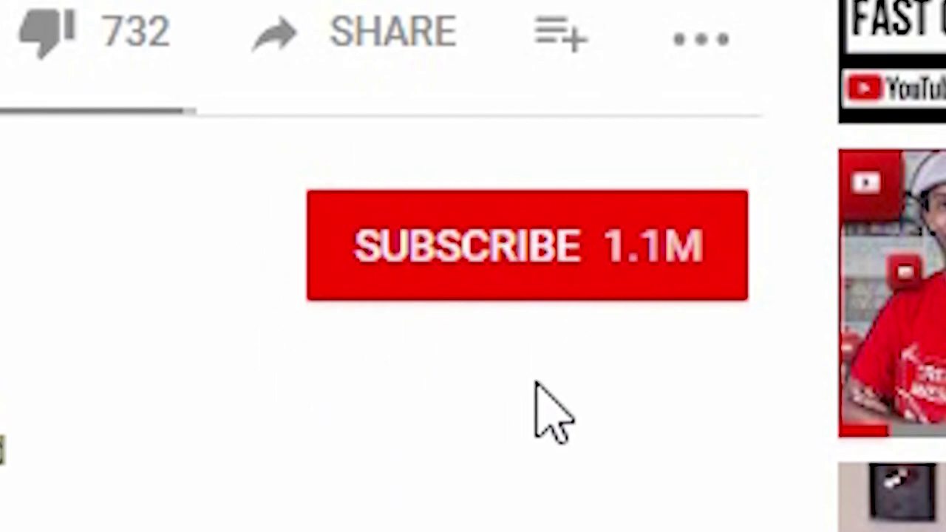
pyautogui.click(461, 263)
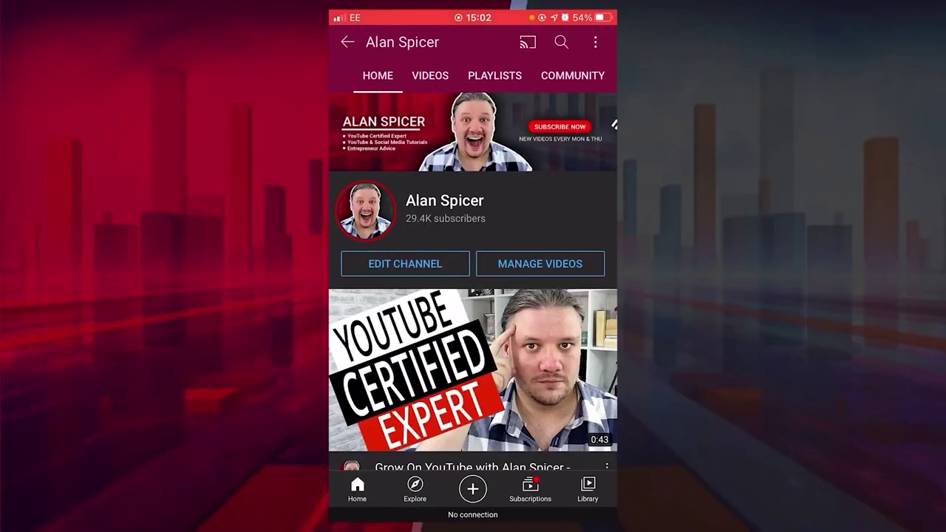
# Step: View the description of the short "WWE Sells Network to NBC [Too late to start on YouTube?]" and return to the channel home page
pyautogui.scroll(-5, 473, 332)
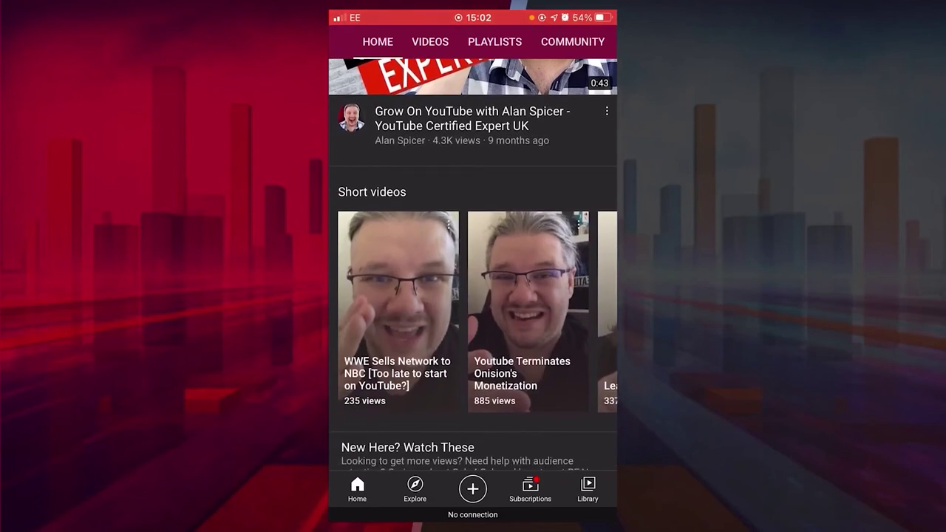
pyautogui.hscroll(5, 473, 310)
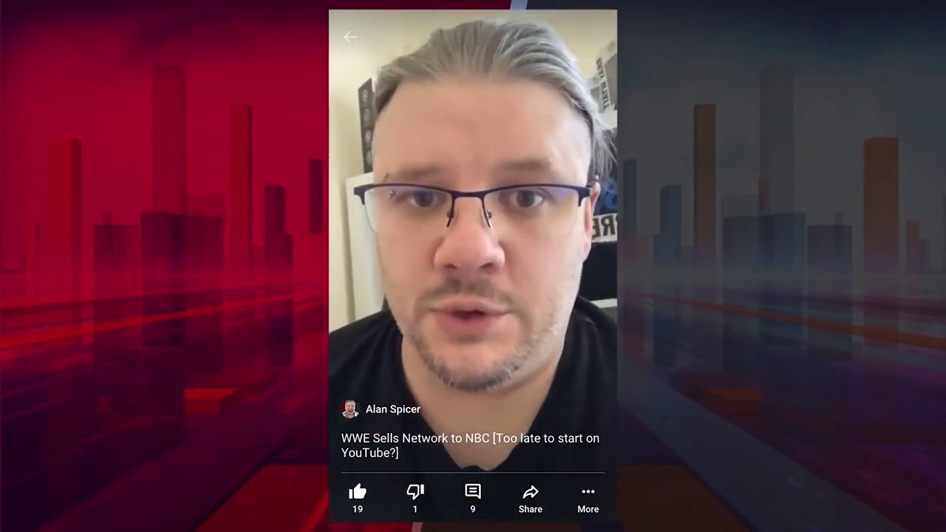
pyautogui.click(588, 495)
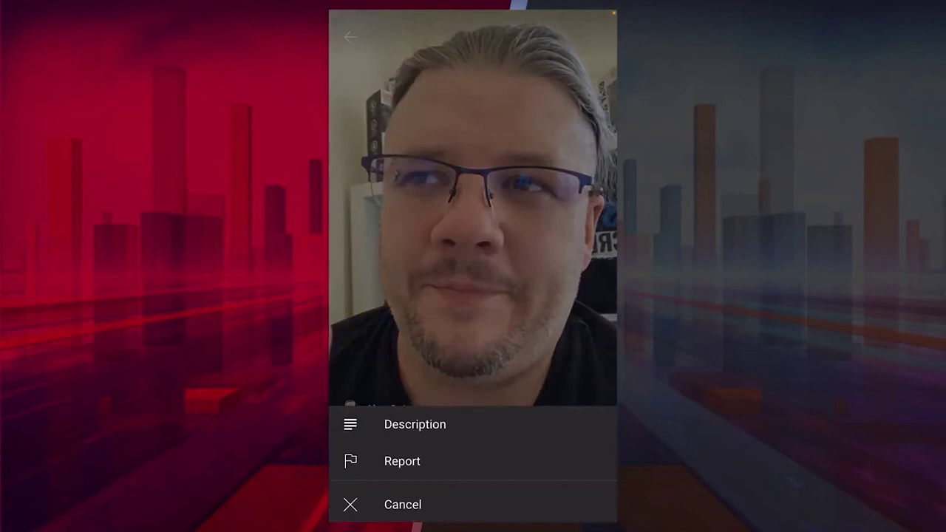
pyautogui.click(414, 424)
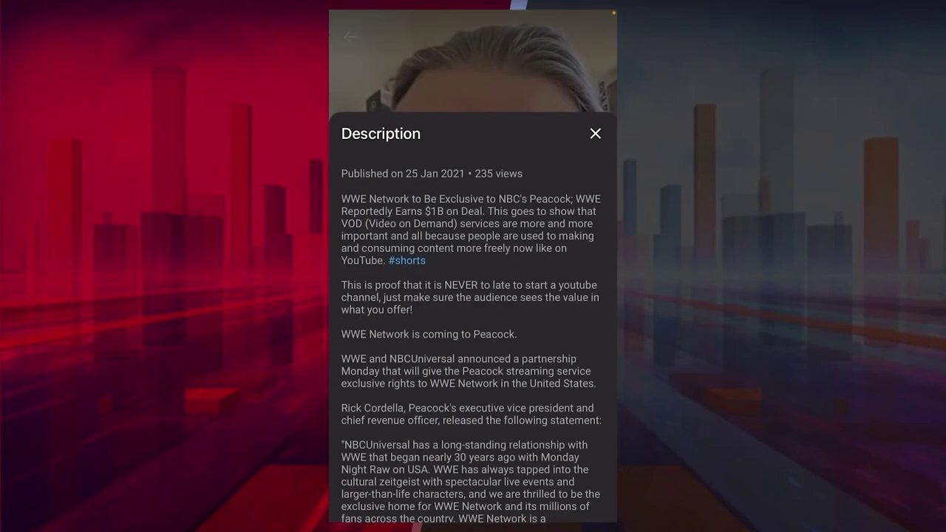
pyautogui.click(595, 133)
pyautogui.click(350, 37)
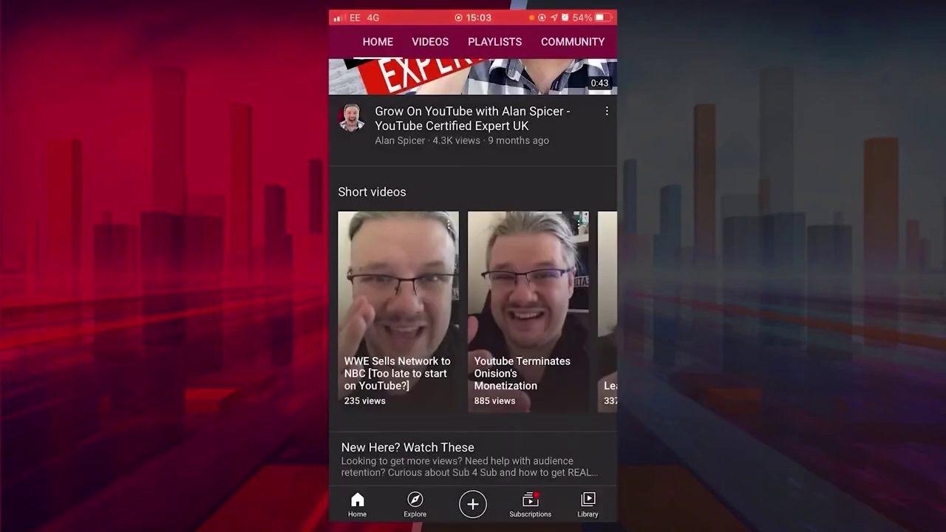
pyautogui.scroll(5, 473, 295)
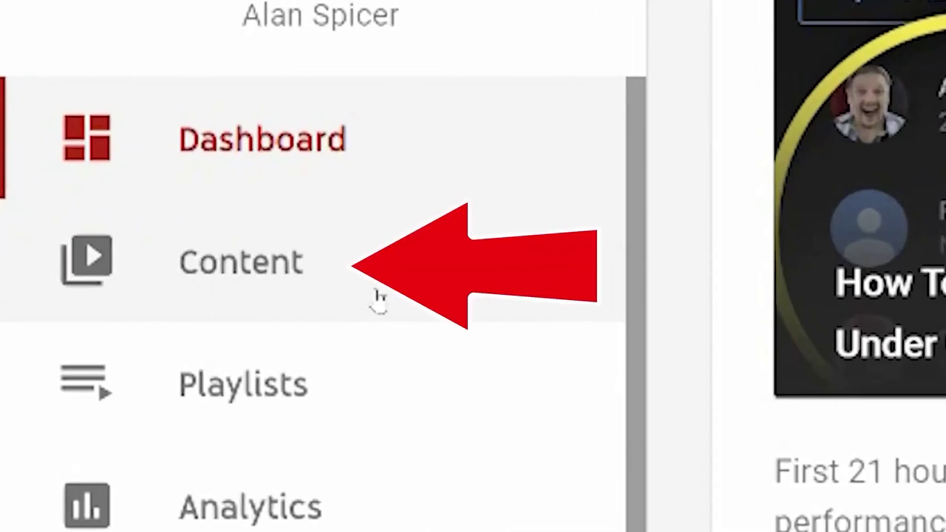
# Step: Download the video "WWE Sells Network to NBC" from the channel's content in YouTube Studio and play the downloaded MP4
pyautogui.click(379, 297)
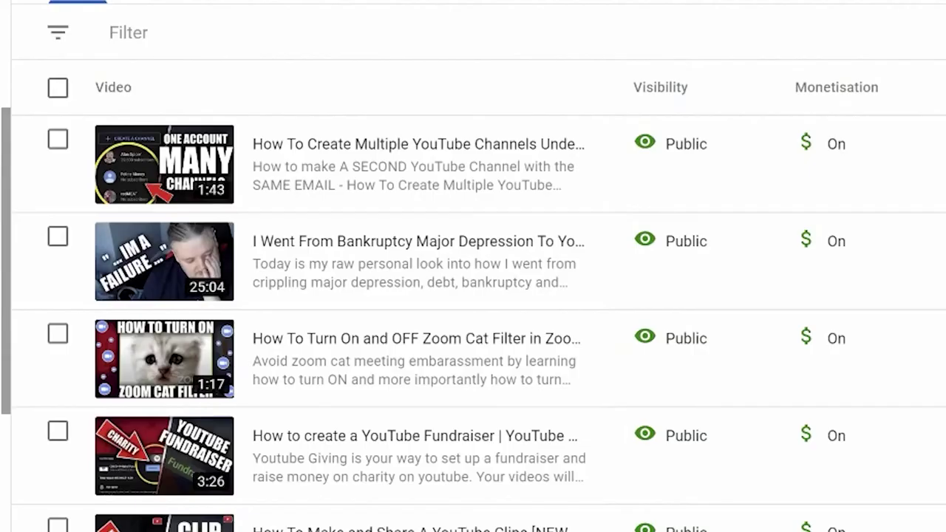
pyautogui.scroll(-10, 473, 296)
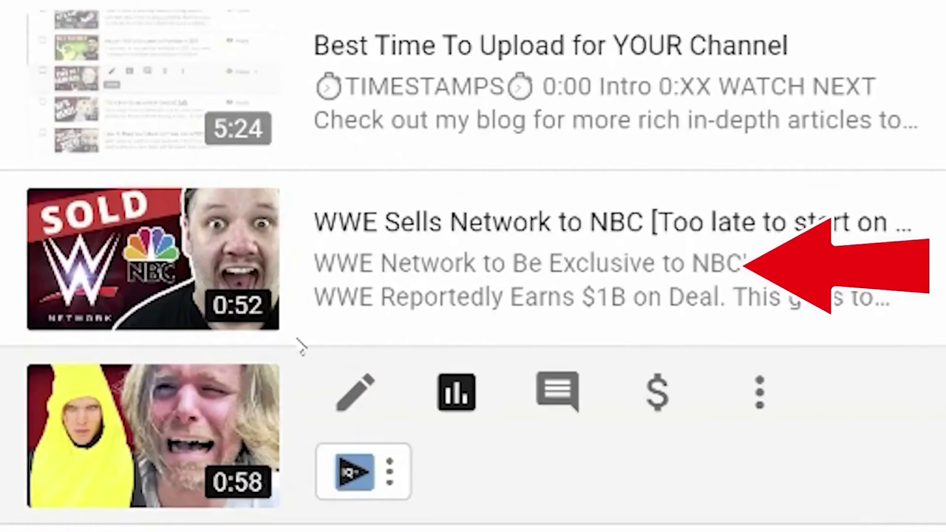
pyautogui.moveTo(667, 255)
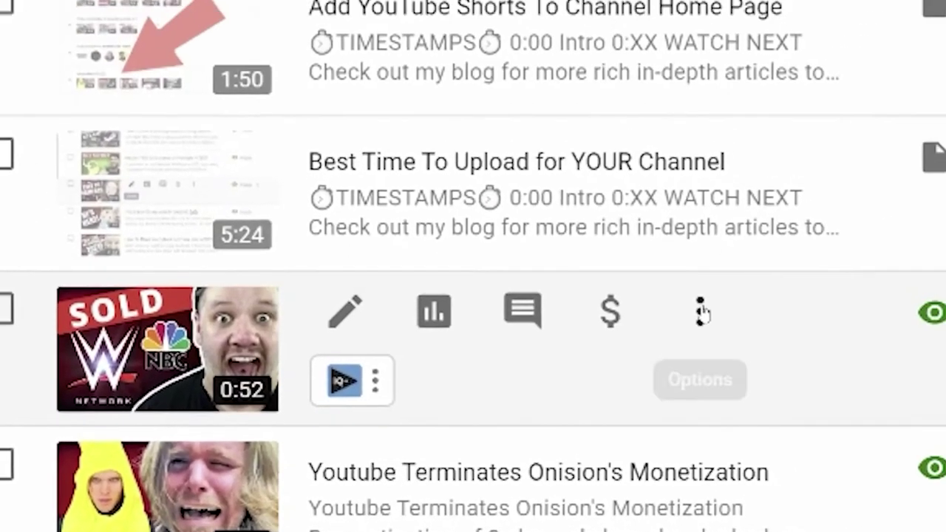
pyautogui.click(760, 217)
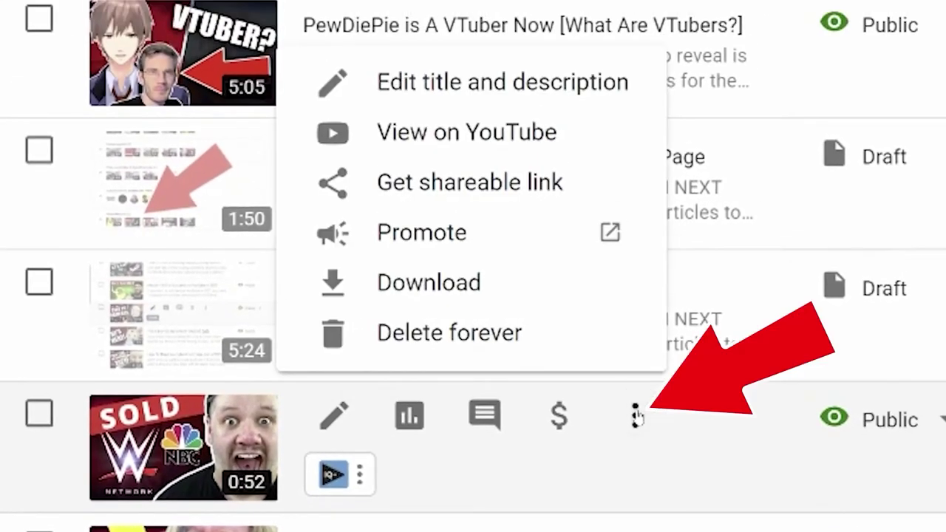
pyautogui.click(490, 293)
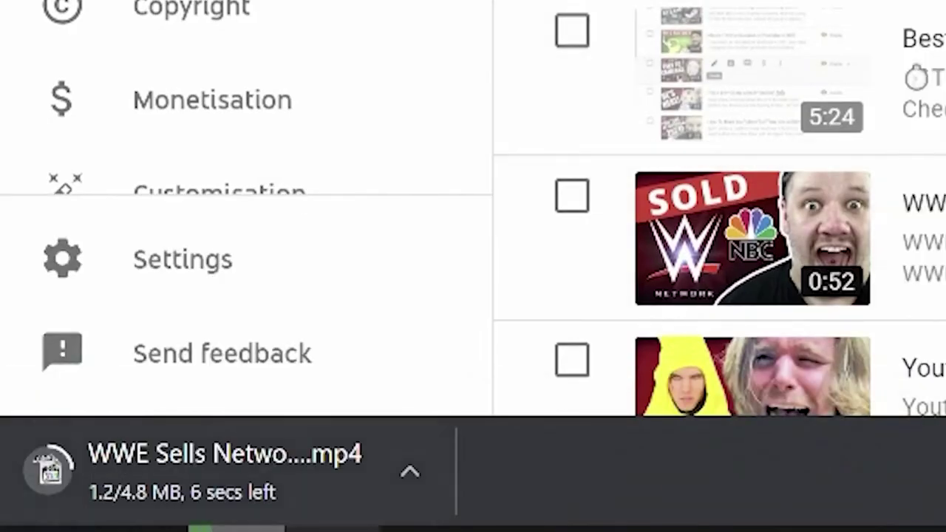
pyautogui.click(132, 464)
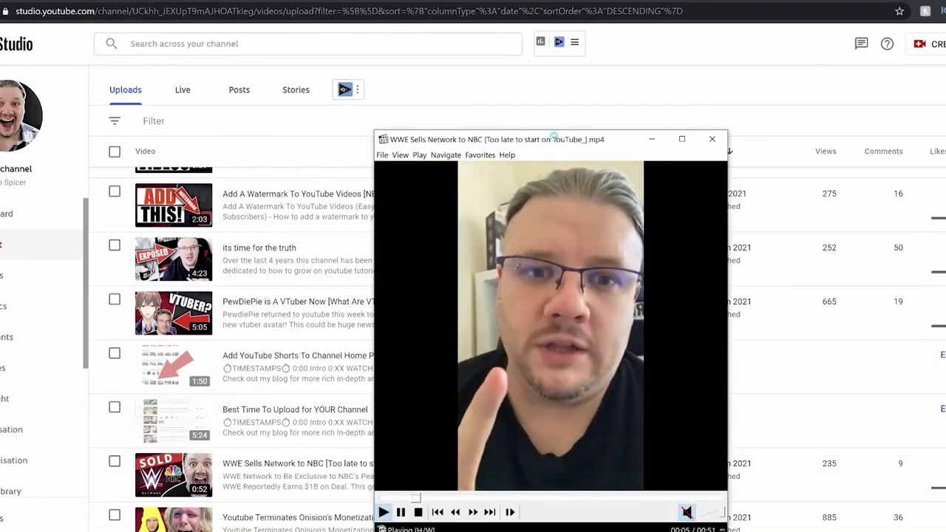
pyautogui.moveTo(553, 137); pyautogui.dragTo(367, 55)
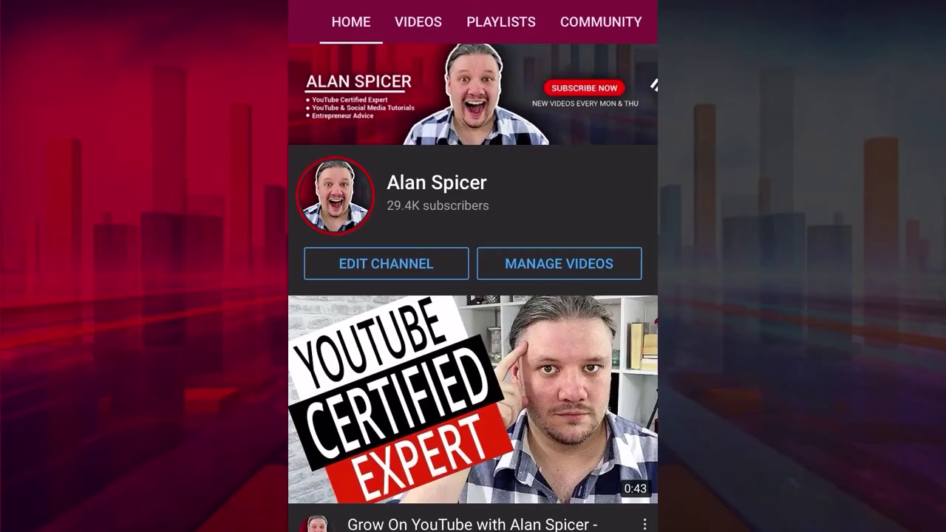
# Step: Find the short "Youtube Terminates Onision's Monetization" among the channel's uploads in the mobile app and view its video page
pyautogui.click(418, 21)
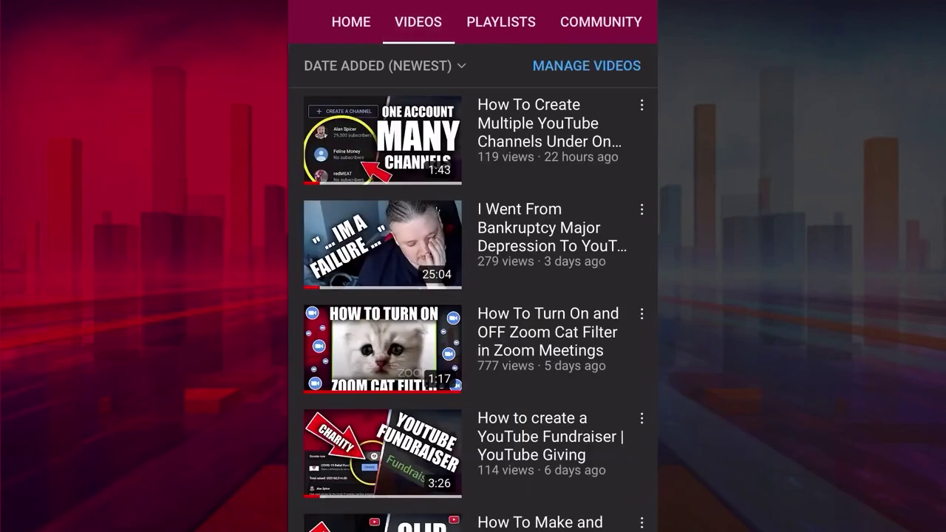
pyautogui.scroll(-10, 473, 296)
pyautogui.scroll(-3, 473, 296)
pyautogui.click(382, 454)
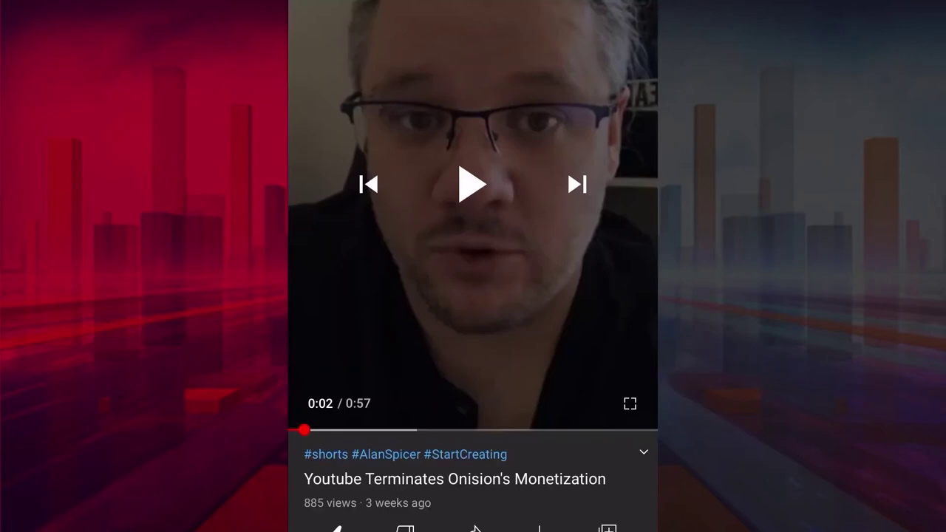
pyautogui.scroll(-5, 473, 296)
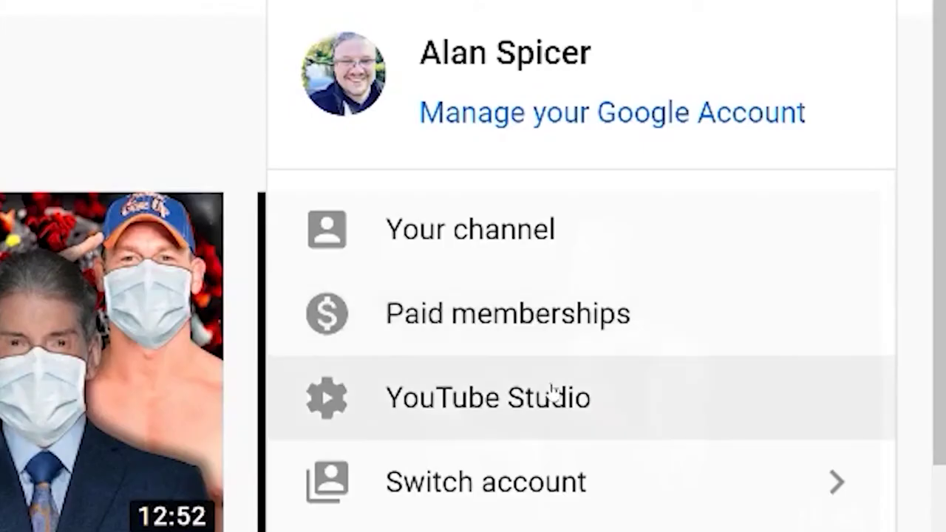
# Step: Download the 7:30 video with the "Going Viral?" thumbnail from the channel's uploads in YouTube Studio
pyautogui.click(553, 393)
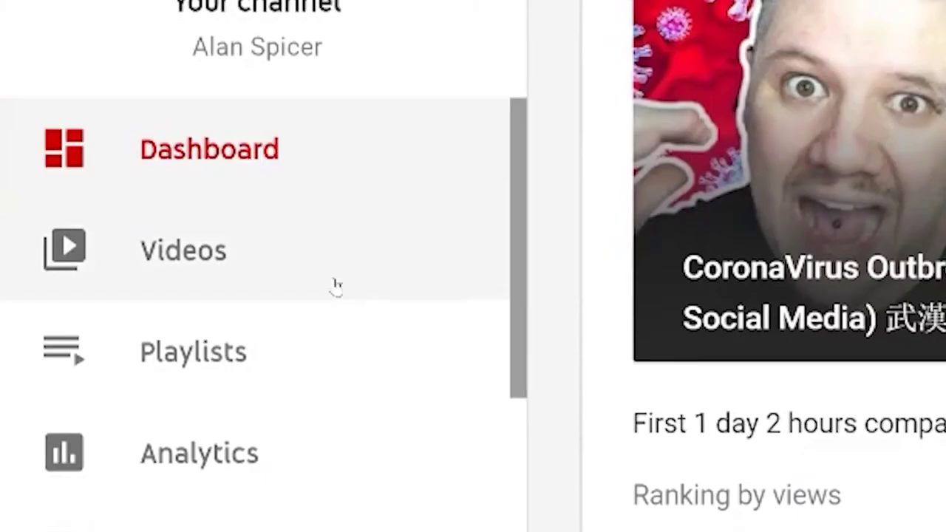
pyautogui.click(335, 286)
pyautogui.scroll(-8, 547, 354)
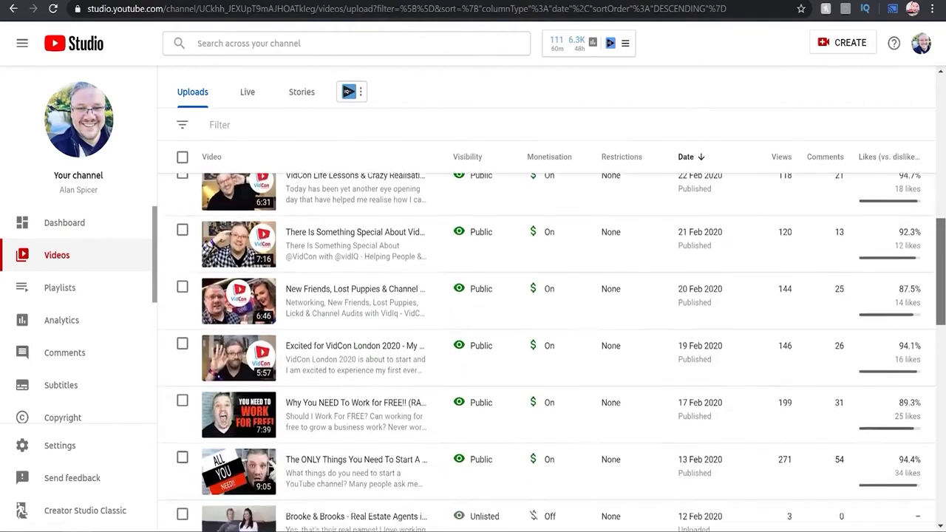
pyautogui.scroll(-2, 547, 355)
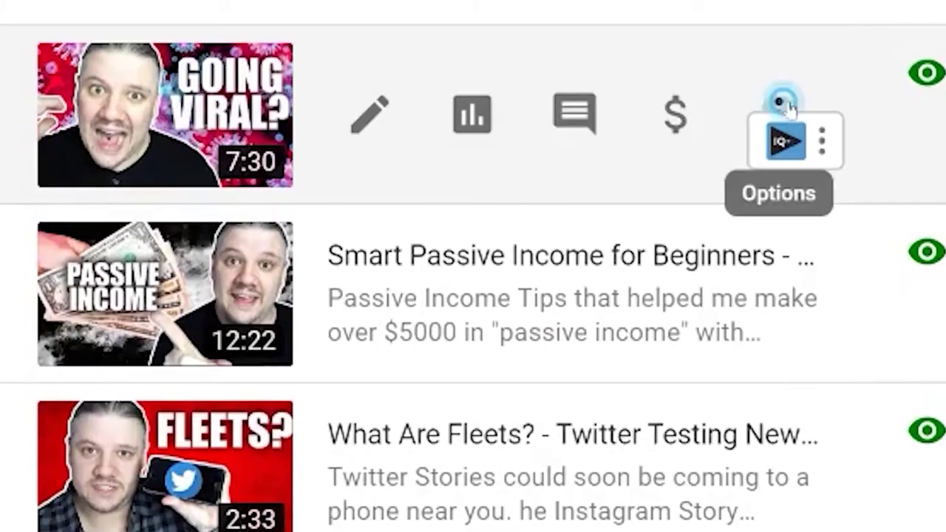
pyautogui.click(788, 107)
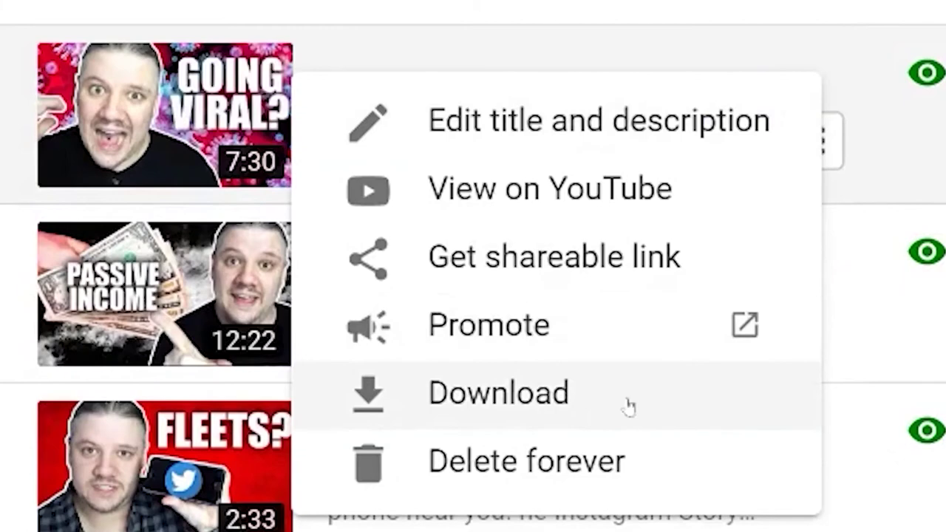
pyautogui.click(629, 406)
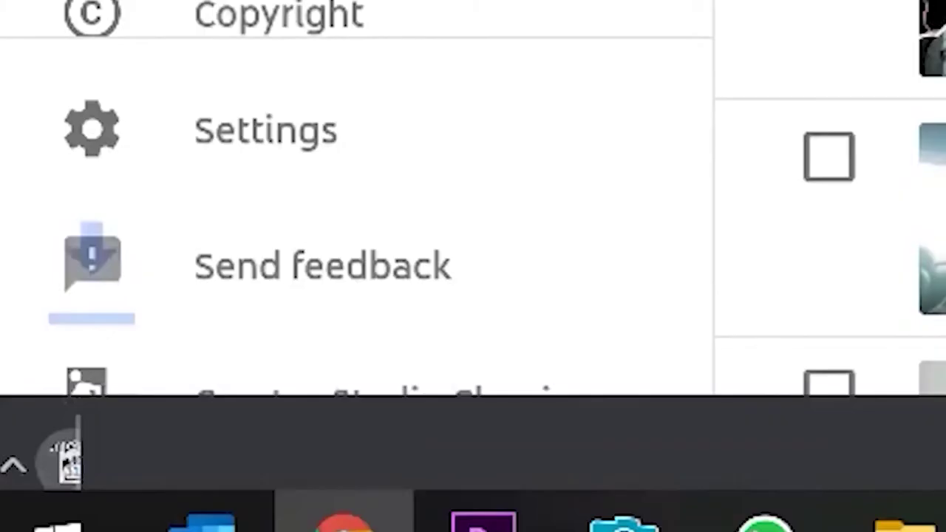
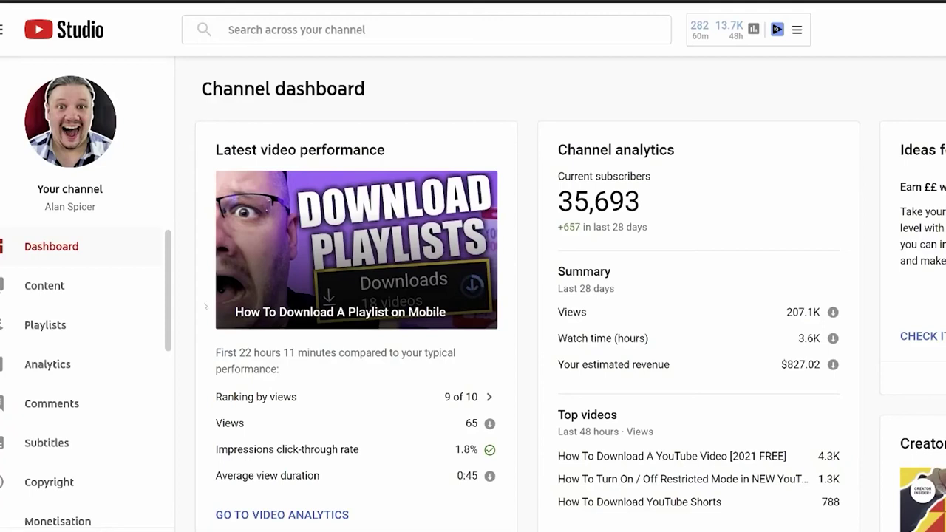
# Step: Open the audio library in YouTube Studio and look through the free music tracks
pyautogui.scroll(-3, 168, 264)
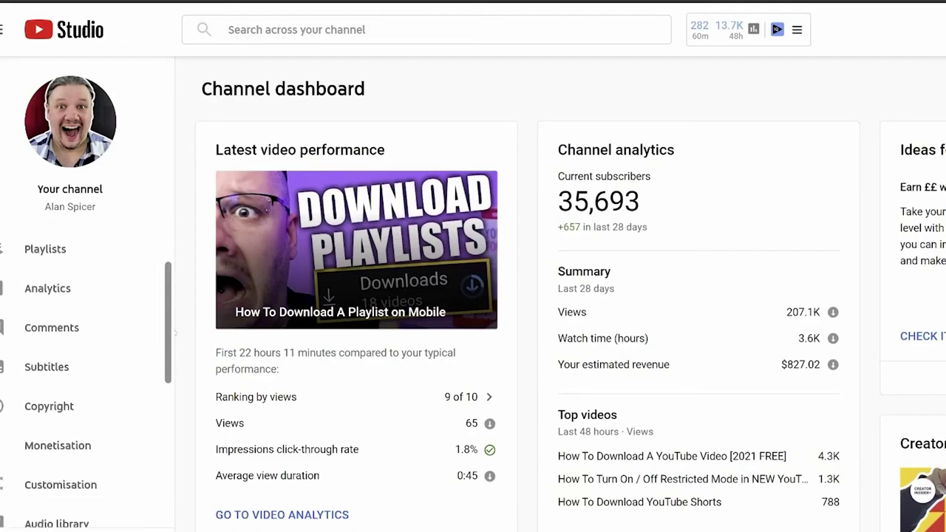
pyautogui.scroll(2, 96, 412)
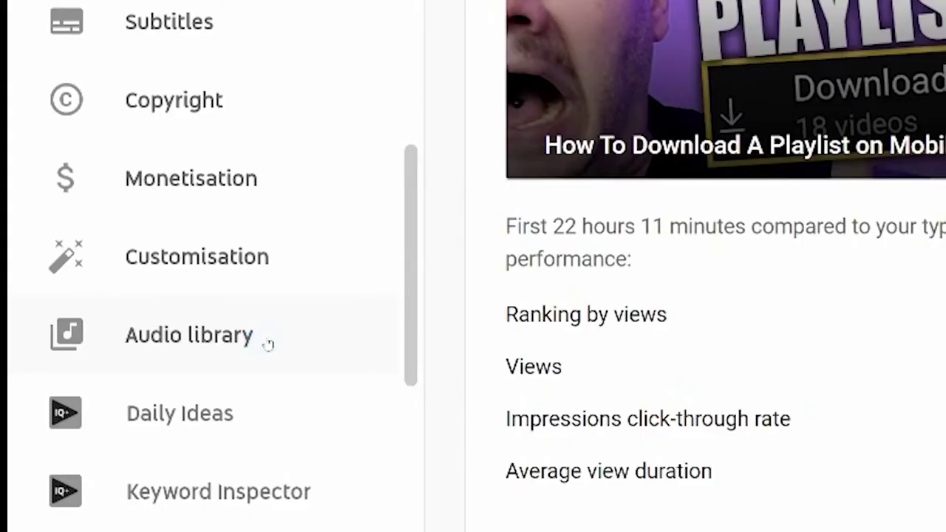
pyautogui.click(269, 345)
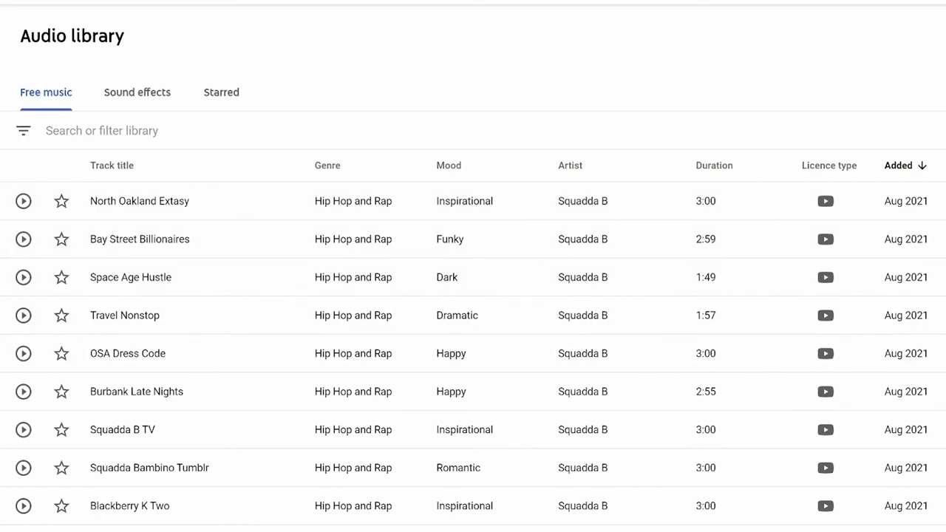
pyautogui.scroll(-2, 473, 295)
pyautogui.scroll(-5, 473, 300)
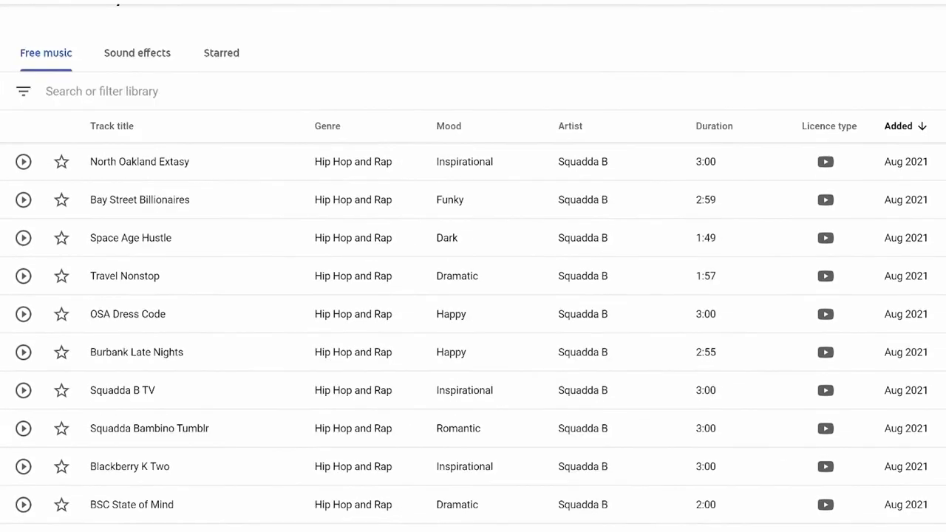
pyautogui.scroll(1, 459, 166)
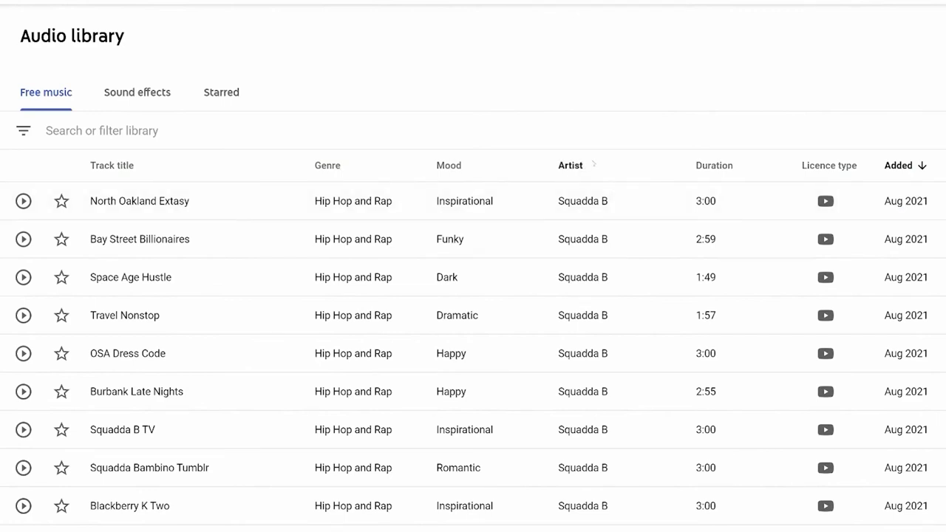
# Step: Filter the free music by the mood Happy and browse the matching tracks
pyautogui.click(133, 133)
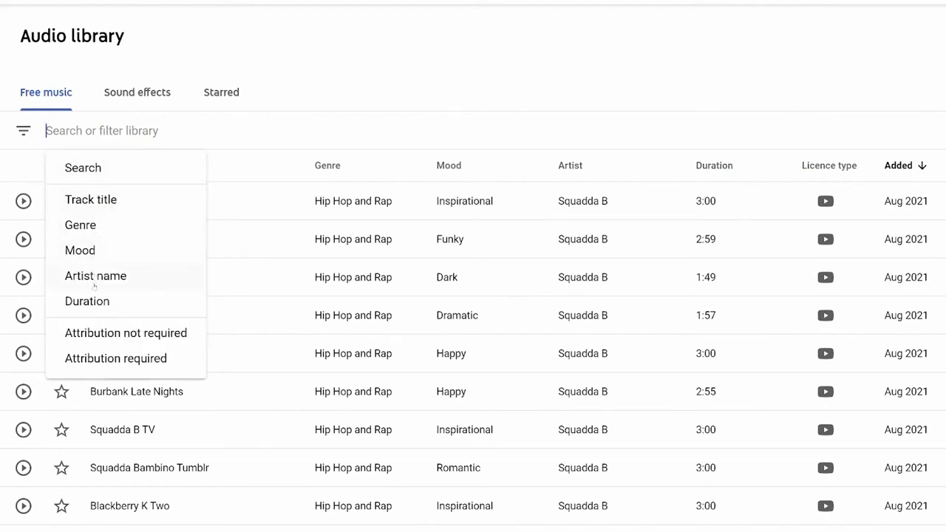
pyautogui.click(96, 251)
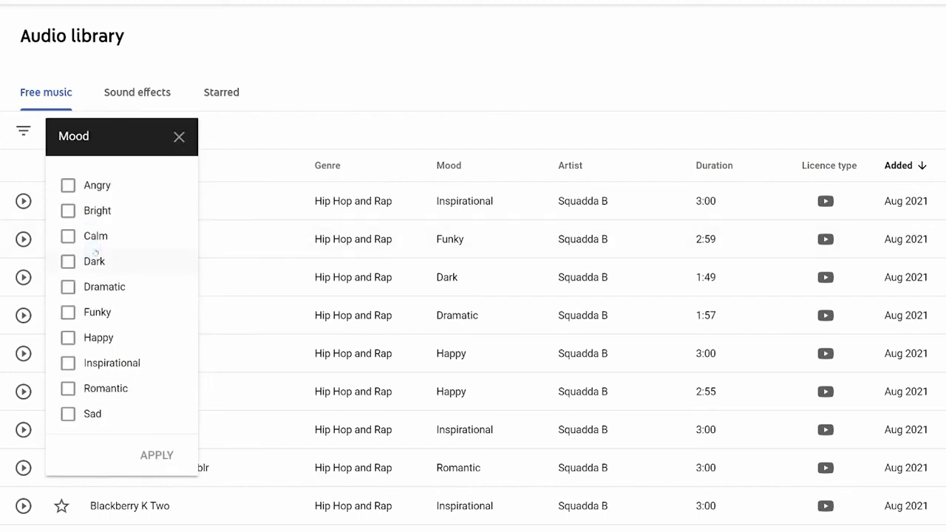
pyautogui.click(111, 338)
pyautogui.click(155, 454)
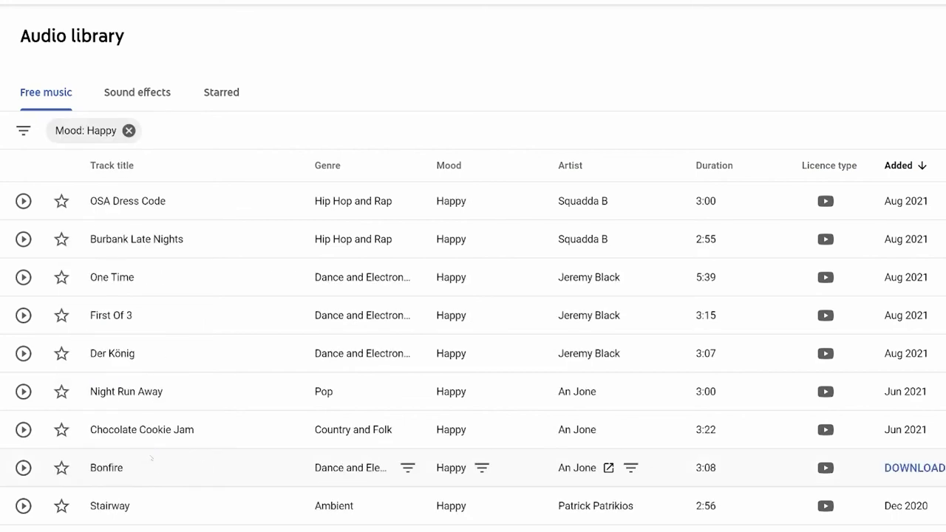
pyautogui.scroll(-8, 473, 296)
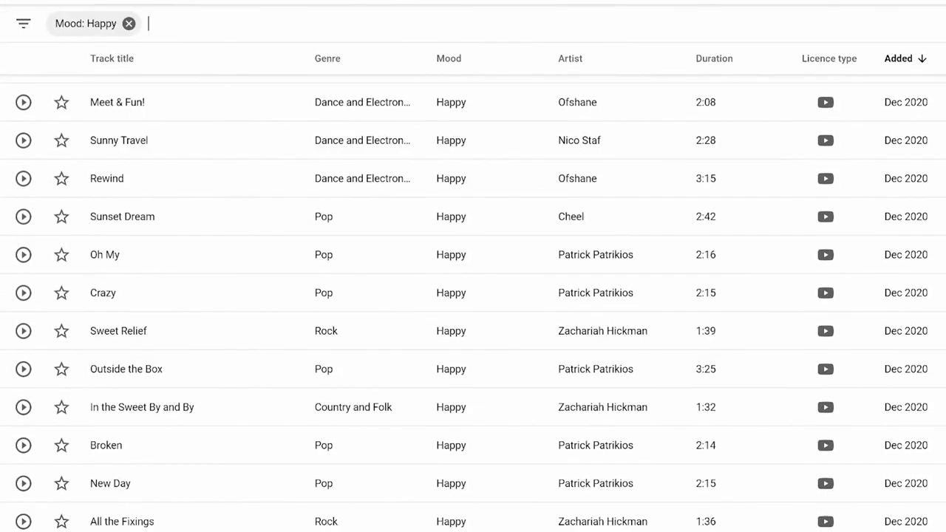
pyautogui.scroll(6, 473, 295)
pyautogui.scroll(3, 473, 296)
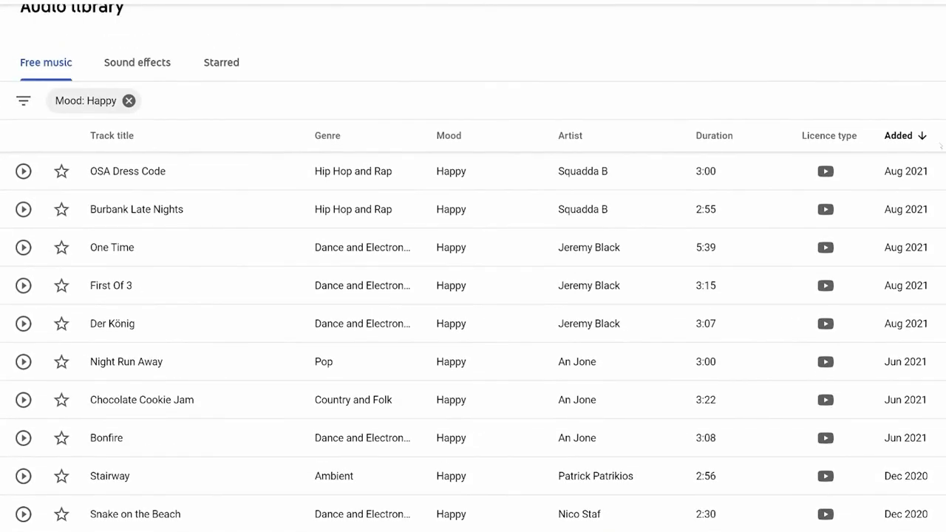
# Step: Preview the track "OSA Dress Code", stop the playback and download the track
pyautogui.click(24, 171)
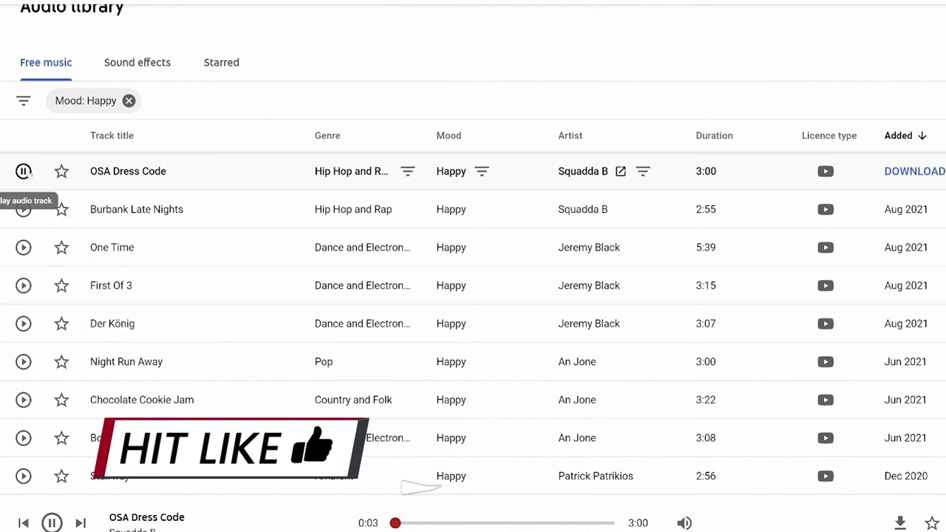
pyautogui.click(24, 171)
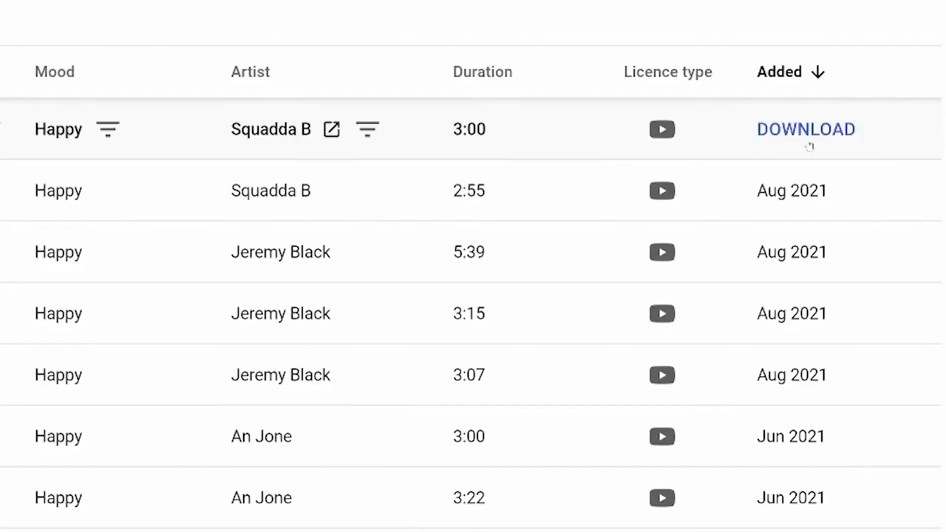
pyautogui.click(809, 133)
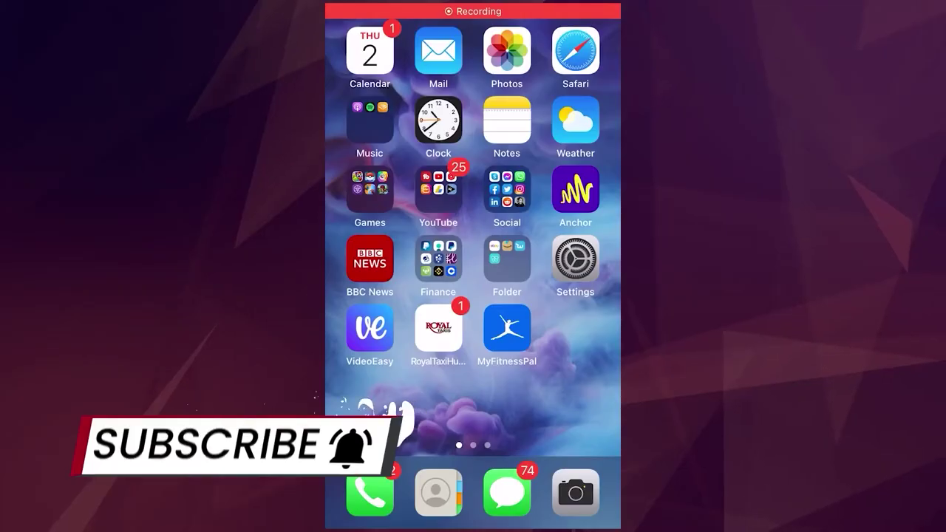
# Step: In the YouTube mobile app, download the playlist "The UGLY TRUTH About YouTube" from your own channel's playlists
pyautogui.click(438, 190)
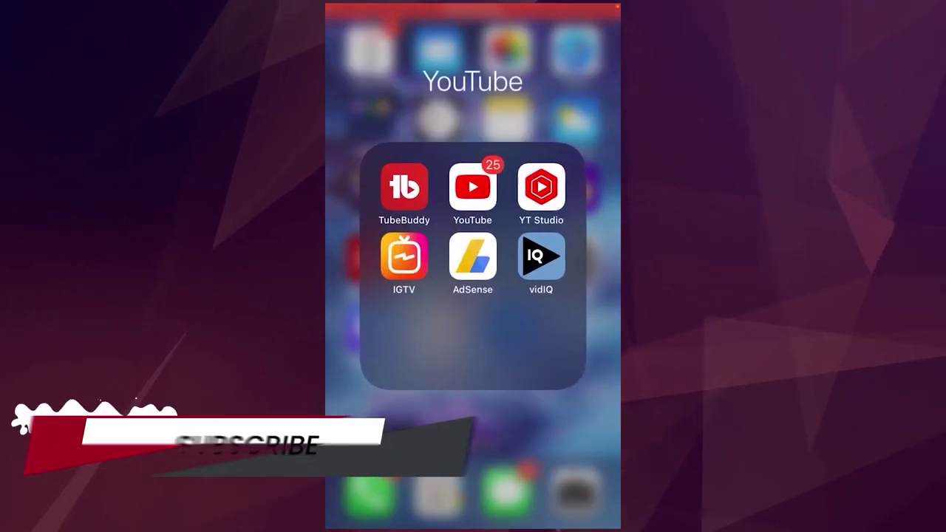
pyautogui.click(471, 185)
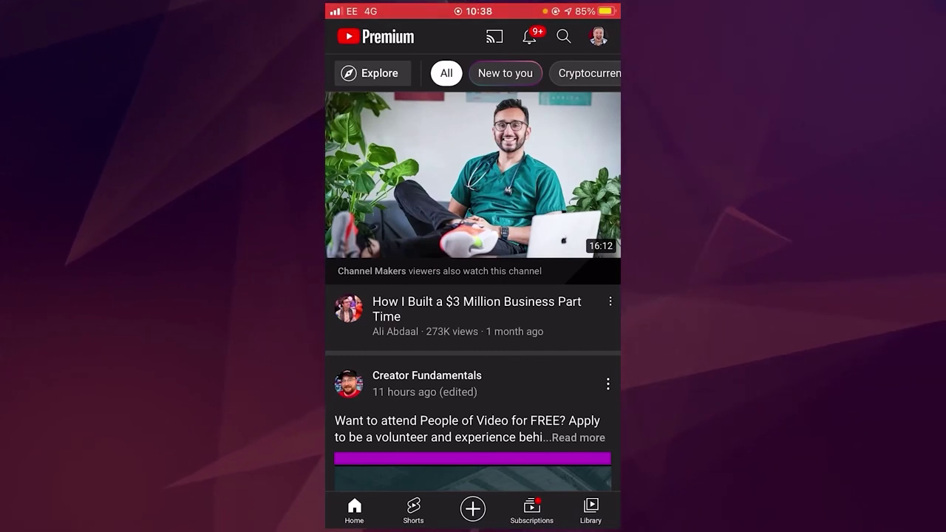
pyautogui.click(598, 36)
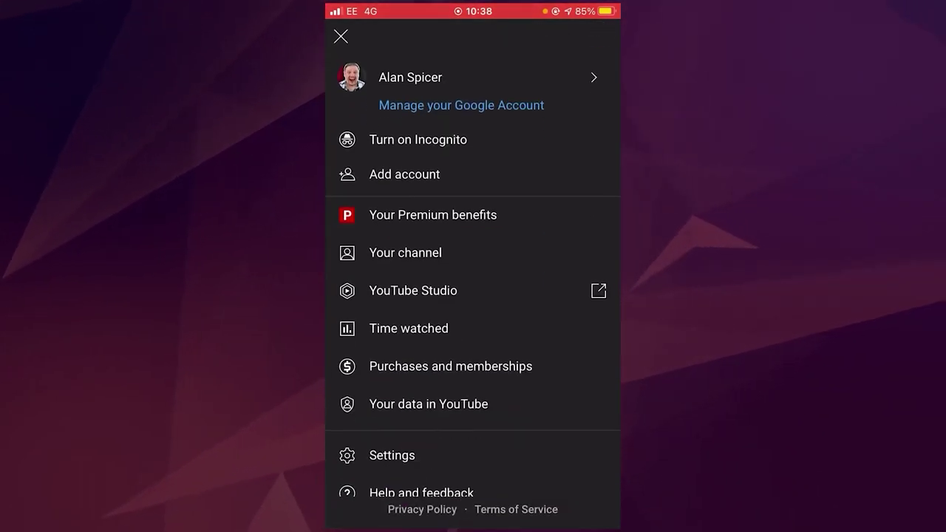
pyautogui.click(410, 512)
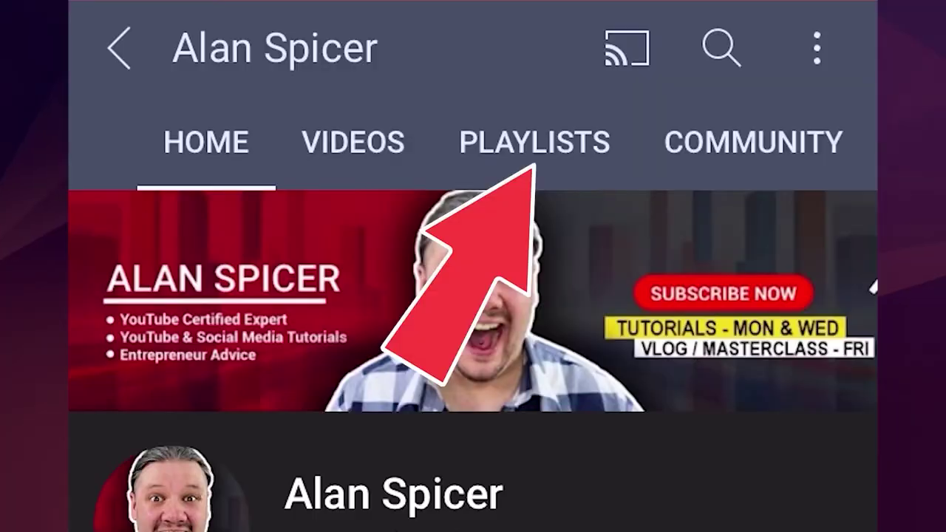
pyautogui.click(495, 70)
pyautogui.scroll(-5, 473, 266)
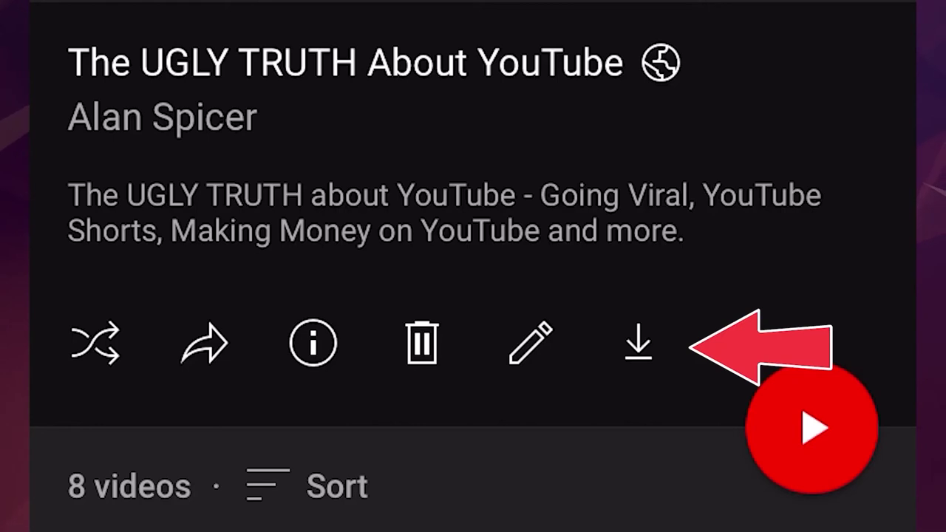
pyautogui.click(639, 343)
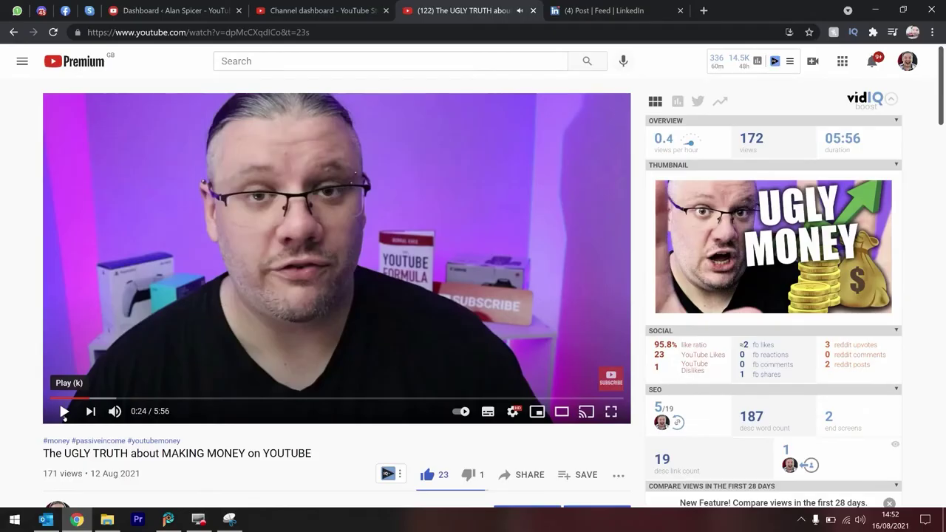
# Step: Turn on looping for "The UGLY TRUTH about MAKING MONEY on YOUTUBE" and test it by playing from near the video's end
pyautogui.rightClick(397, 326)
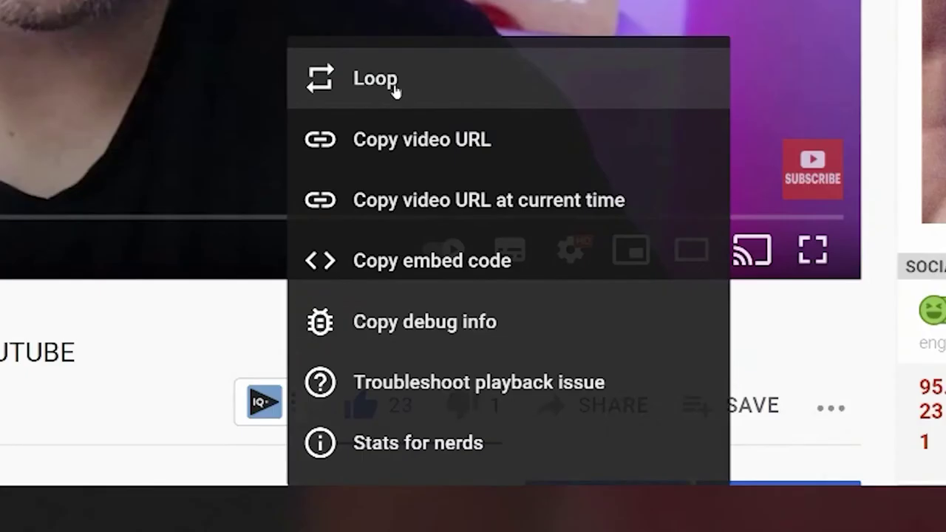
pyautogui.click(397, 89)
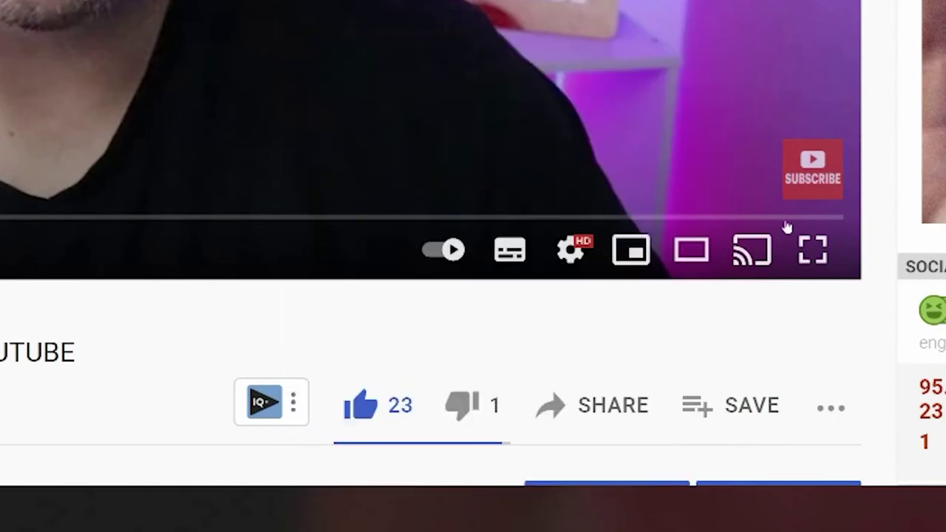
pyautogui.click(832, 218)
pyautogui.click(68, 495)
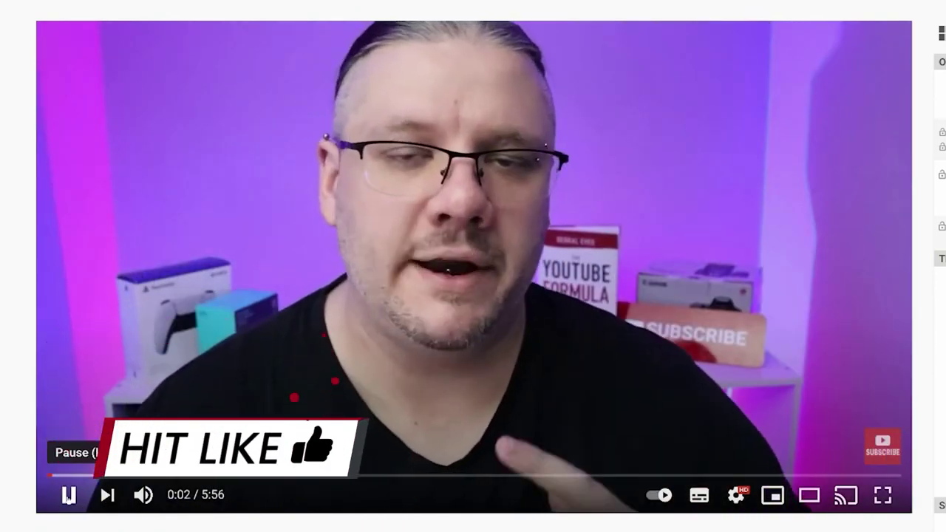
pyautogui.click(68, 496)
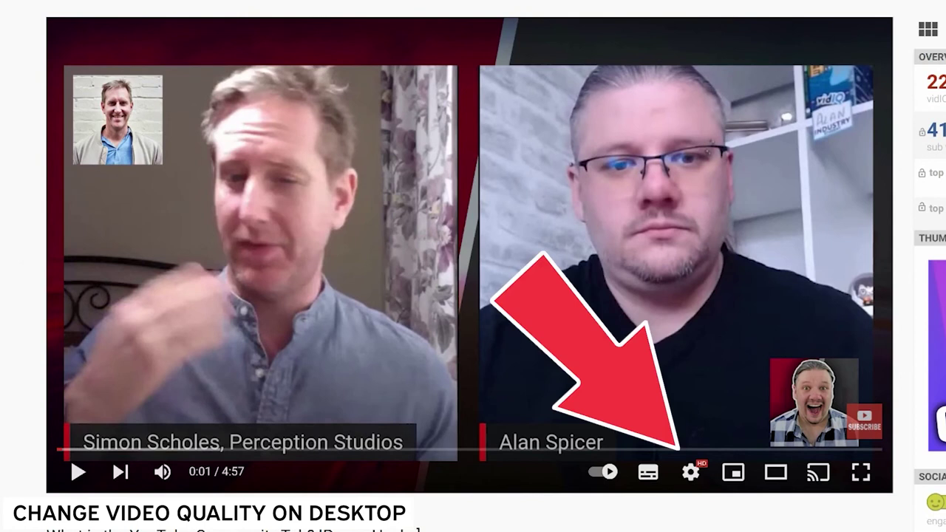
# Step: Set the playback quality of the two-person interview video to 144p and play it
pyautogui.click(690, 471)
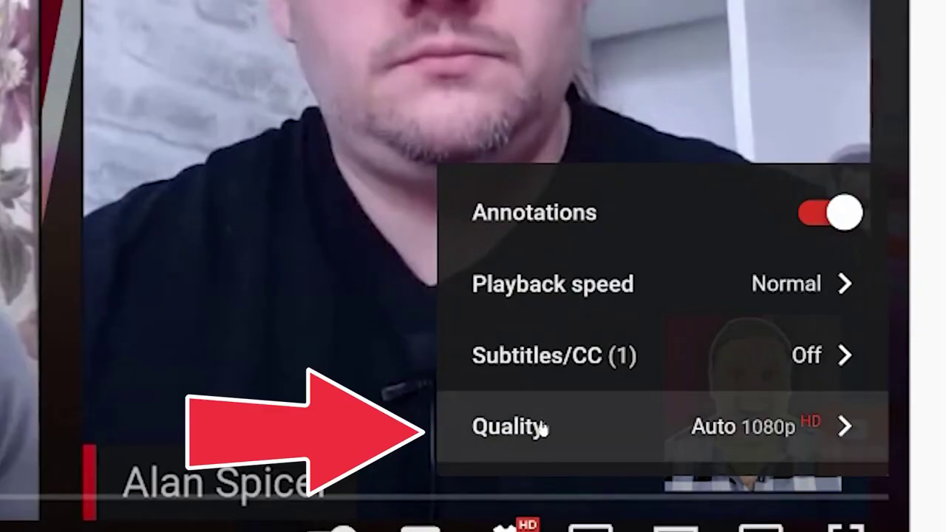
pyautogui.click(543, 429)
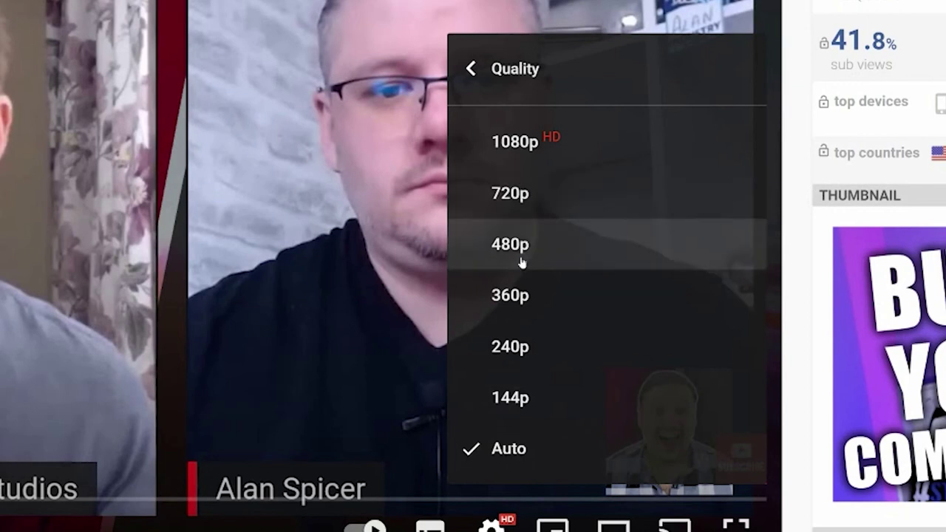
pyautogui.click(515, 399)
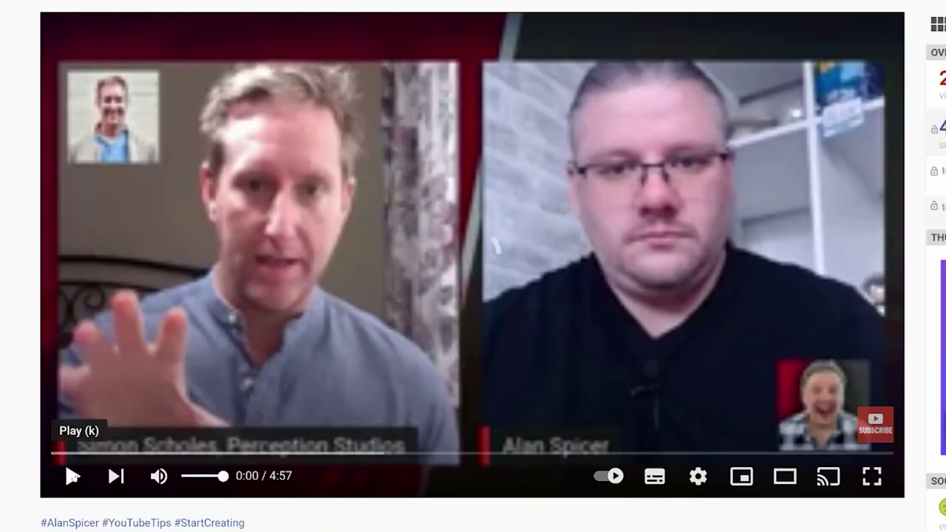
pyautogui.click(72, 476)
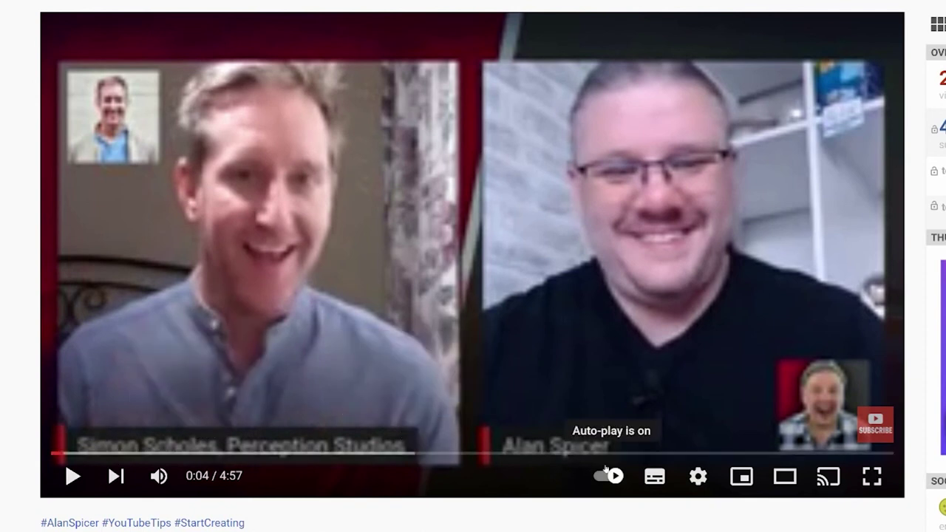
# Step: Change the interview video's playback quality to 480p
pyautogui.click(699, 479)
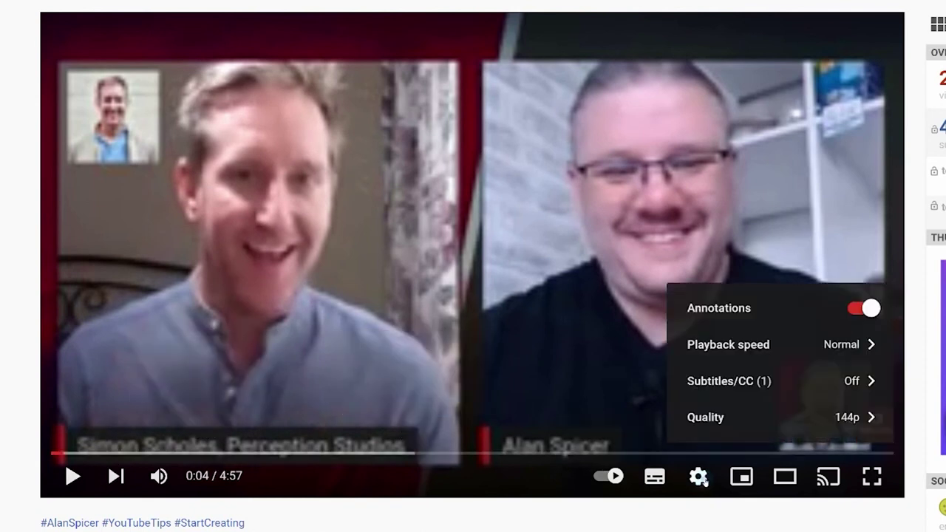
pyautogui.click(745, 418)
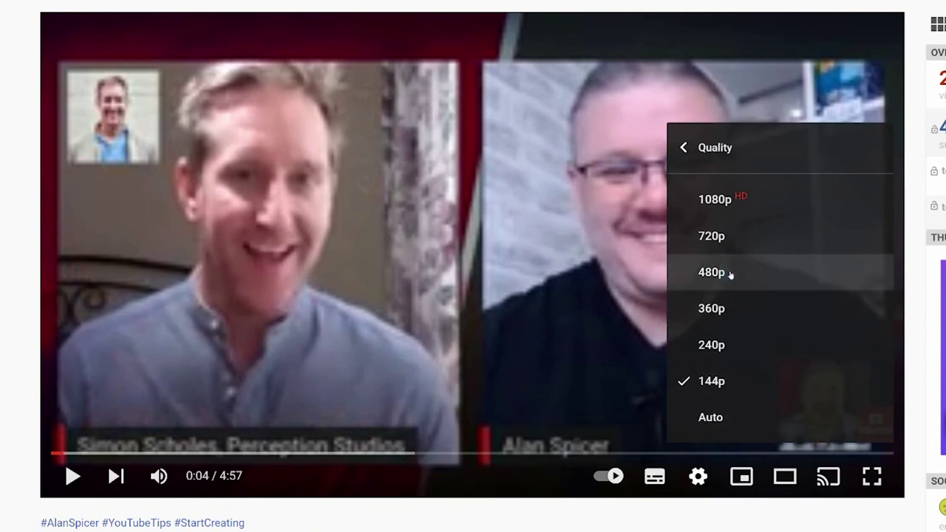
pyautogui.click(713, 272)
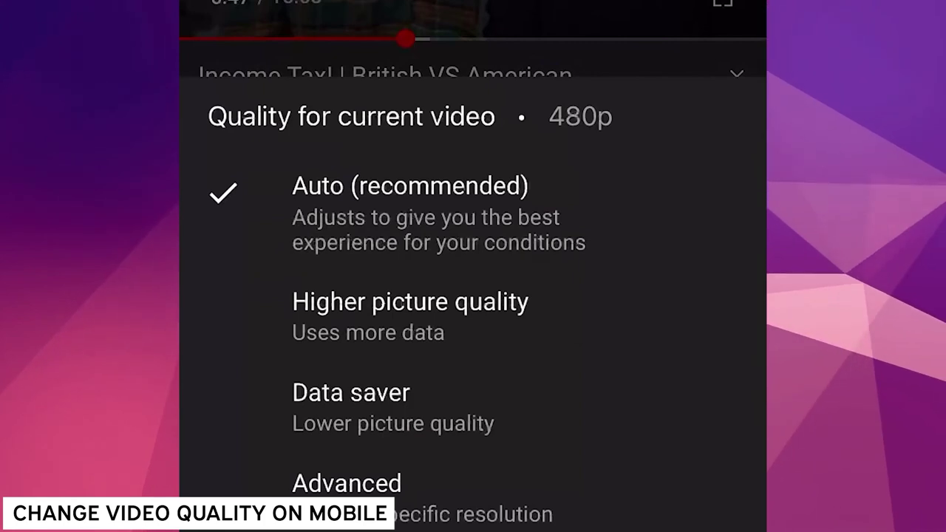
# Step: Open the advanced list of specific resolutions for the current video in the YouTube mobile app
pyautogui.click(346, 483)
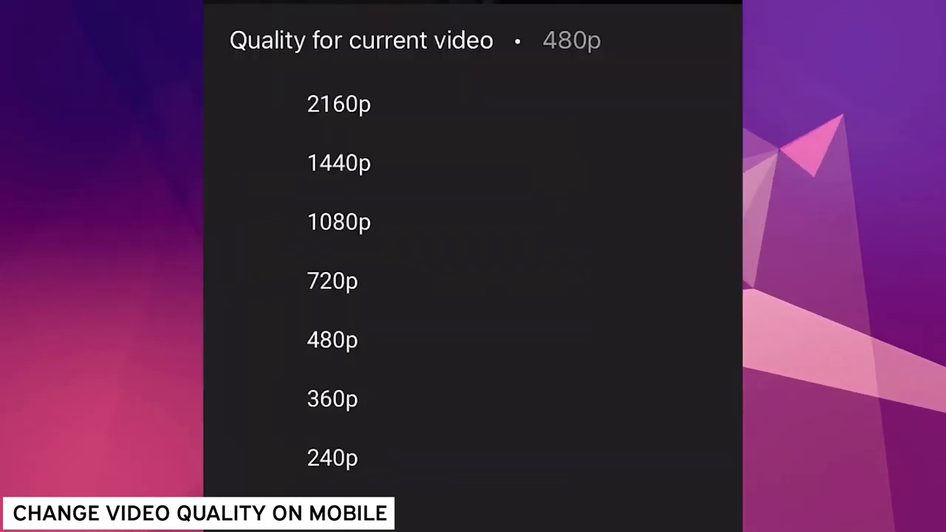